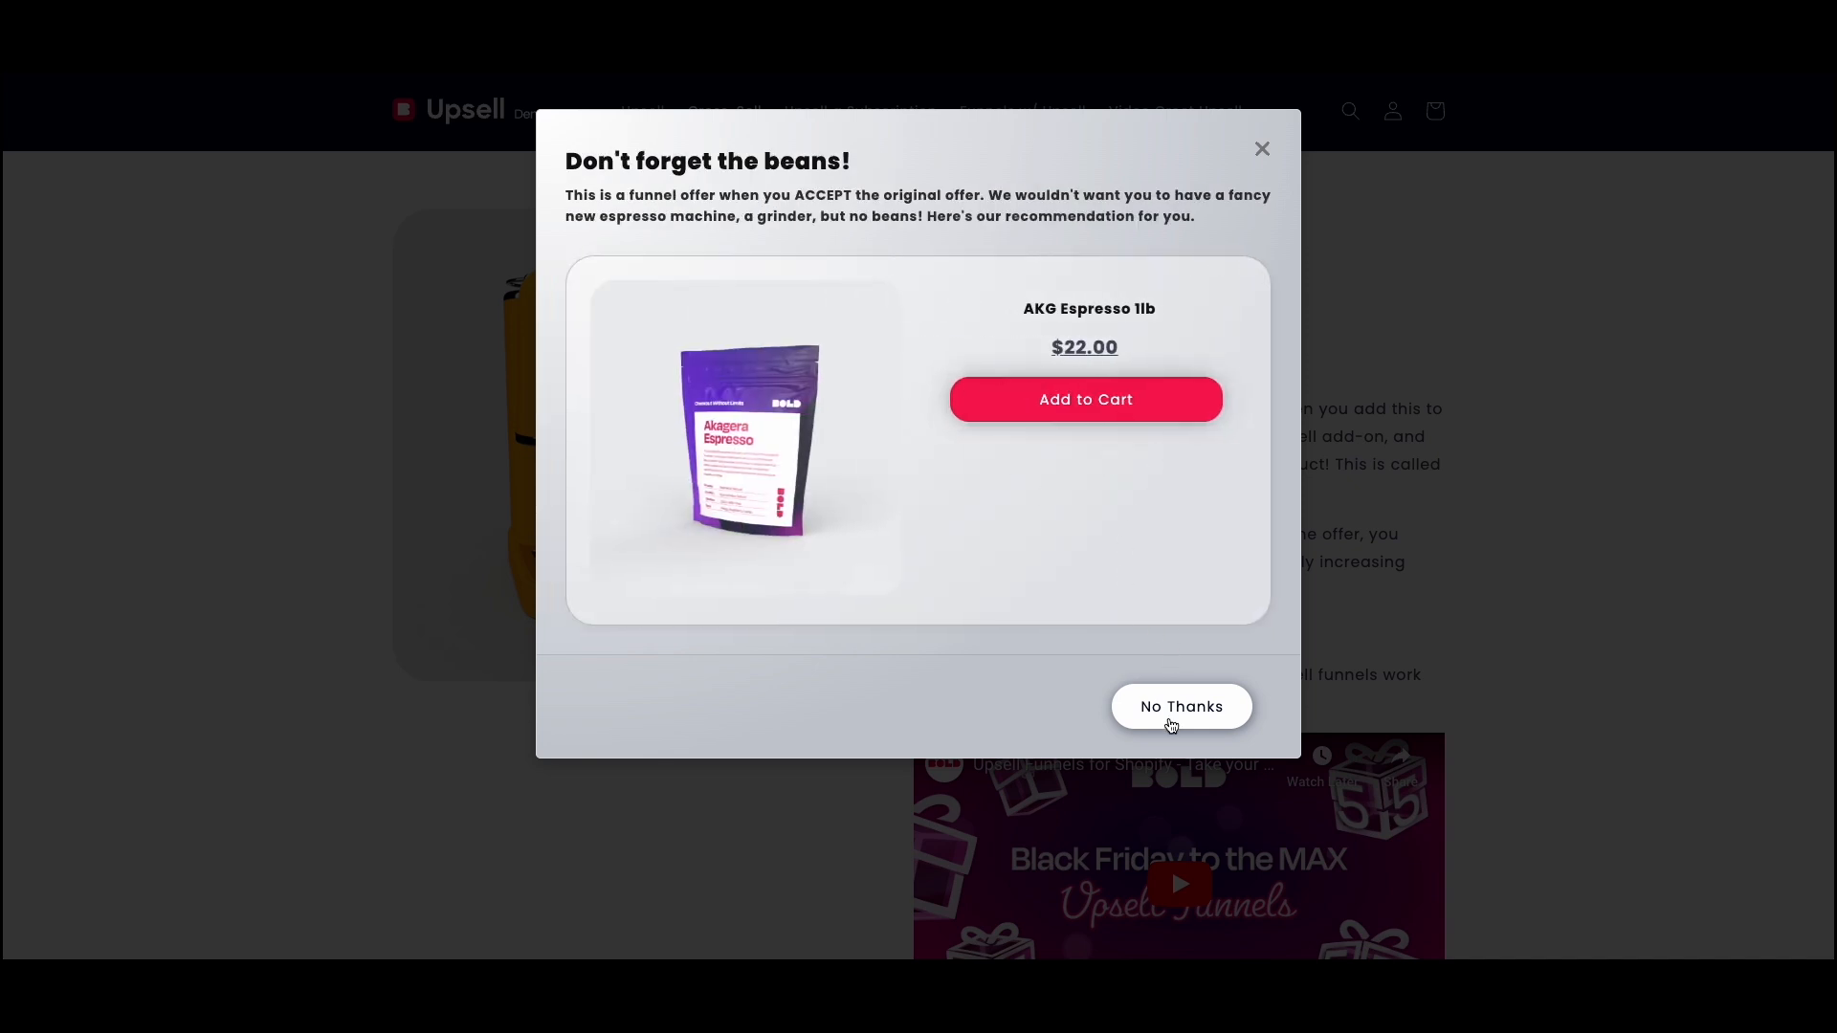
- Preview the demo store's cross-sell funnel by adding the Bold Creatista Plus to the cart, declining the first offer and accepting the BASIC Grinder alternative
left_click(1262, 149)
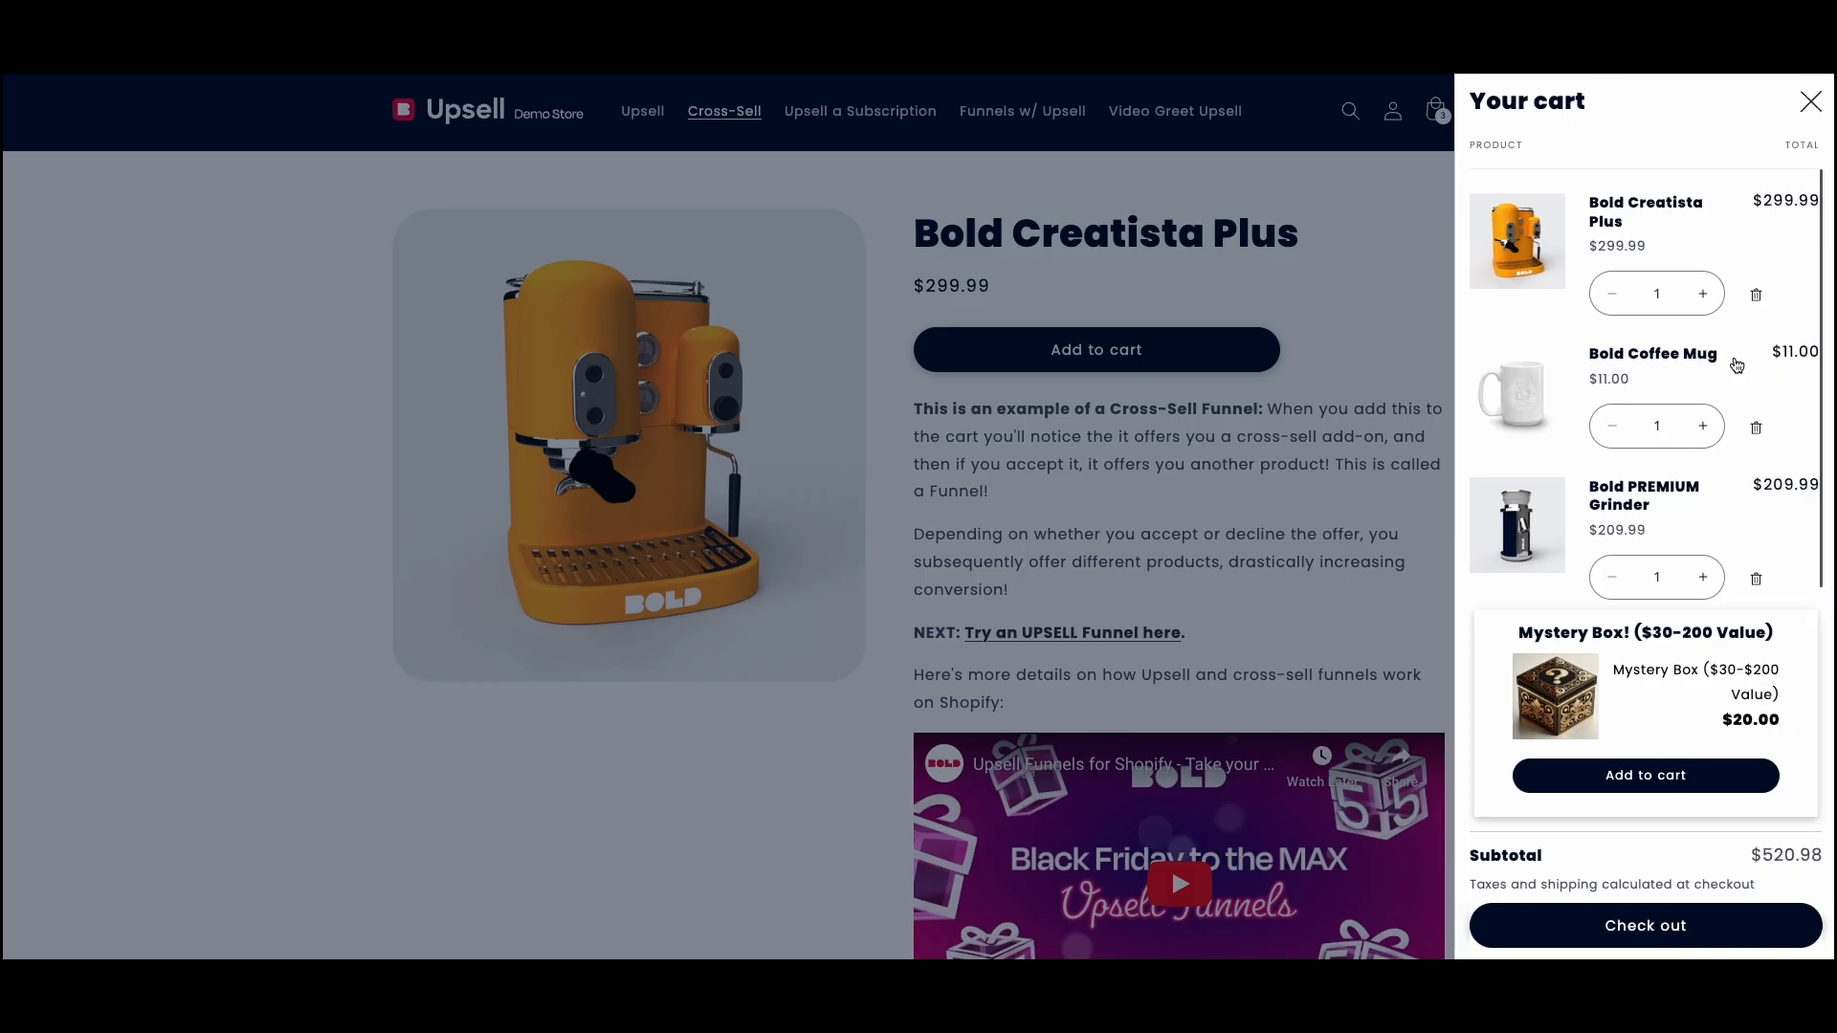
left_click(1756, 295)
left_click(1755, 286)
left_click(1755, 287)
left_click(1183, 332)
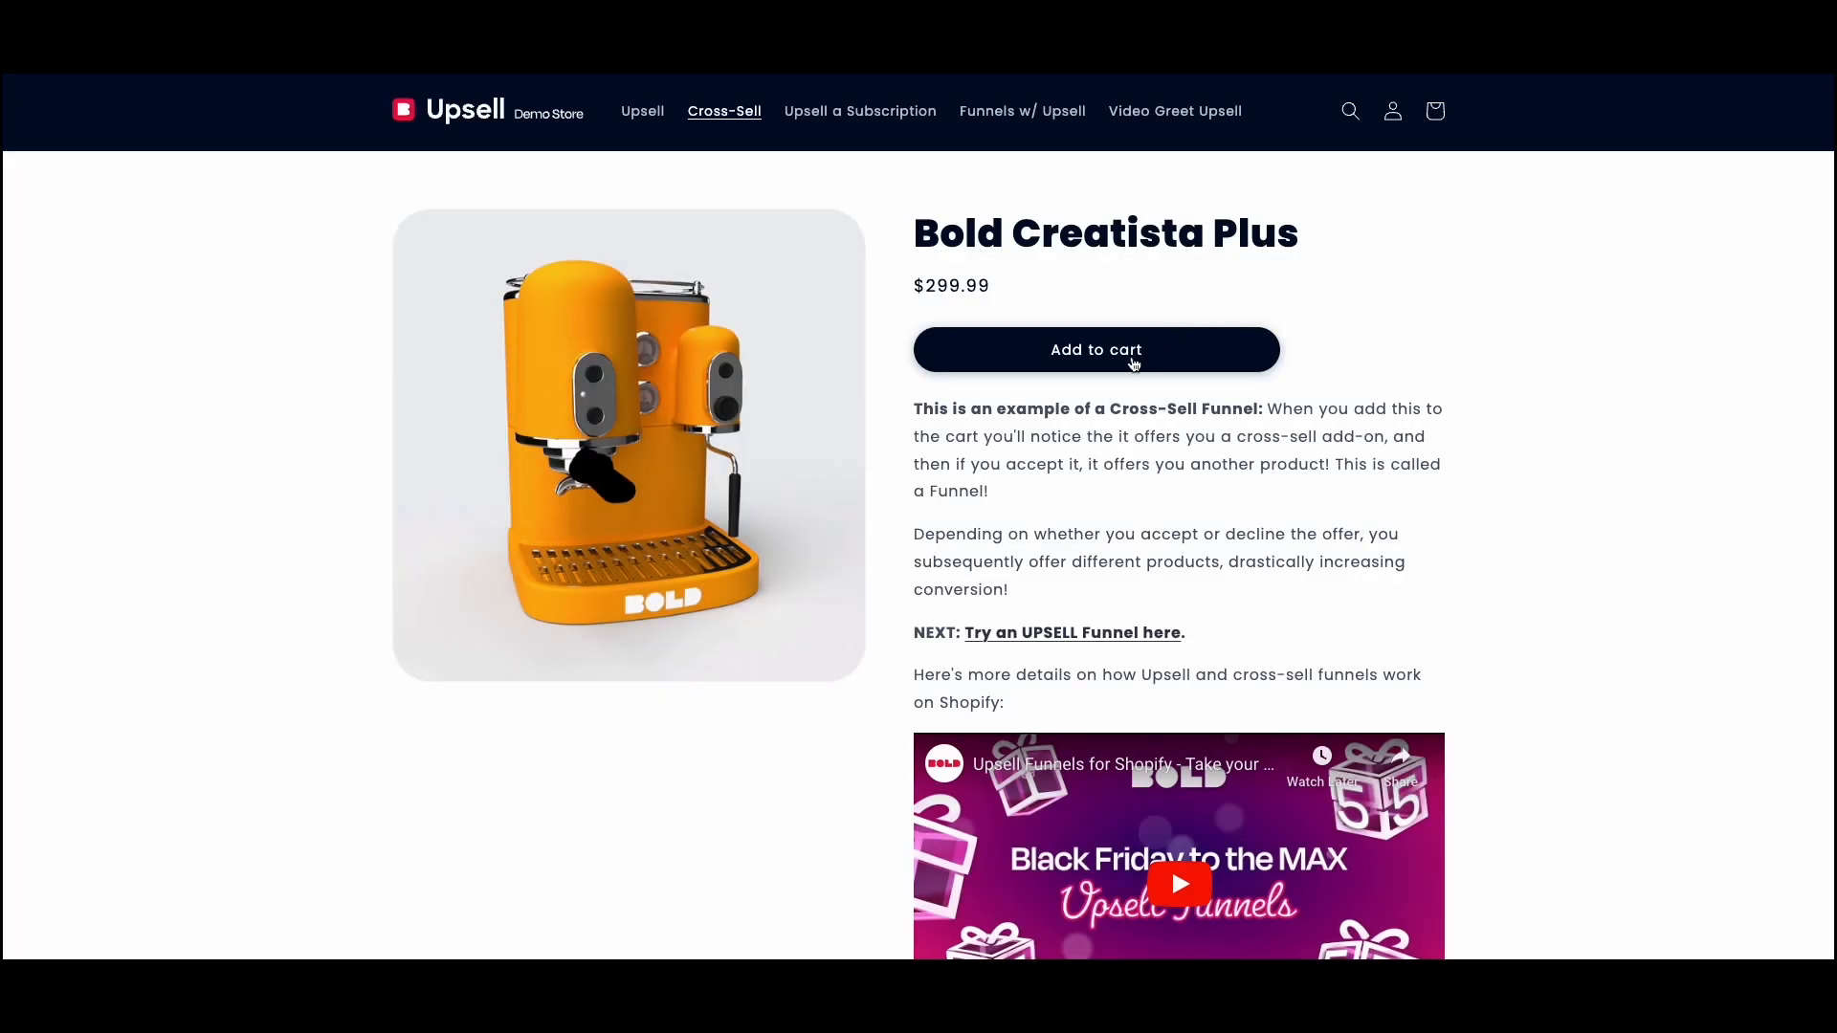
left_click(1134, 362)
left_click(1159, 718)
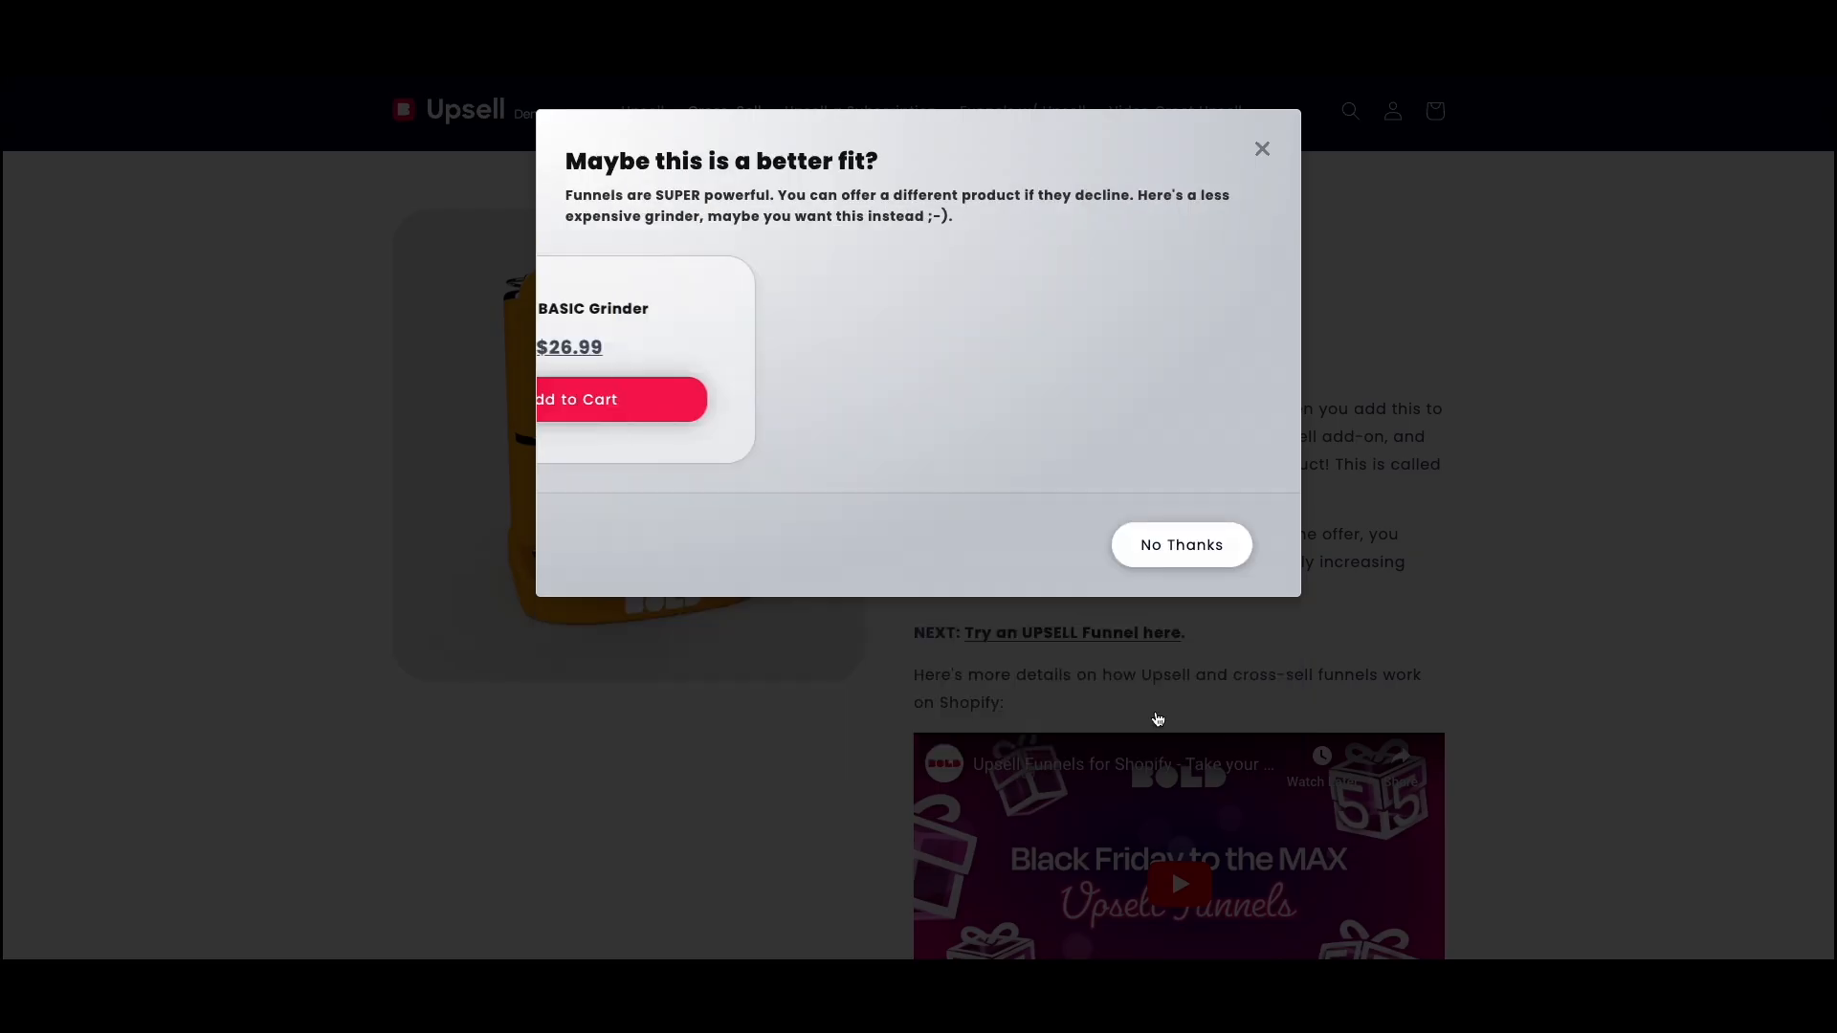
left_click(1085, 419)
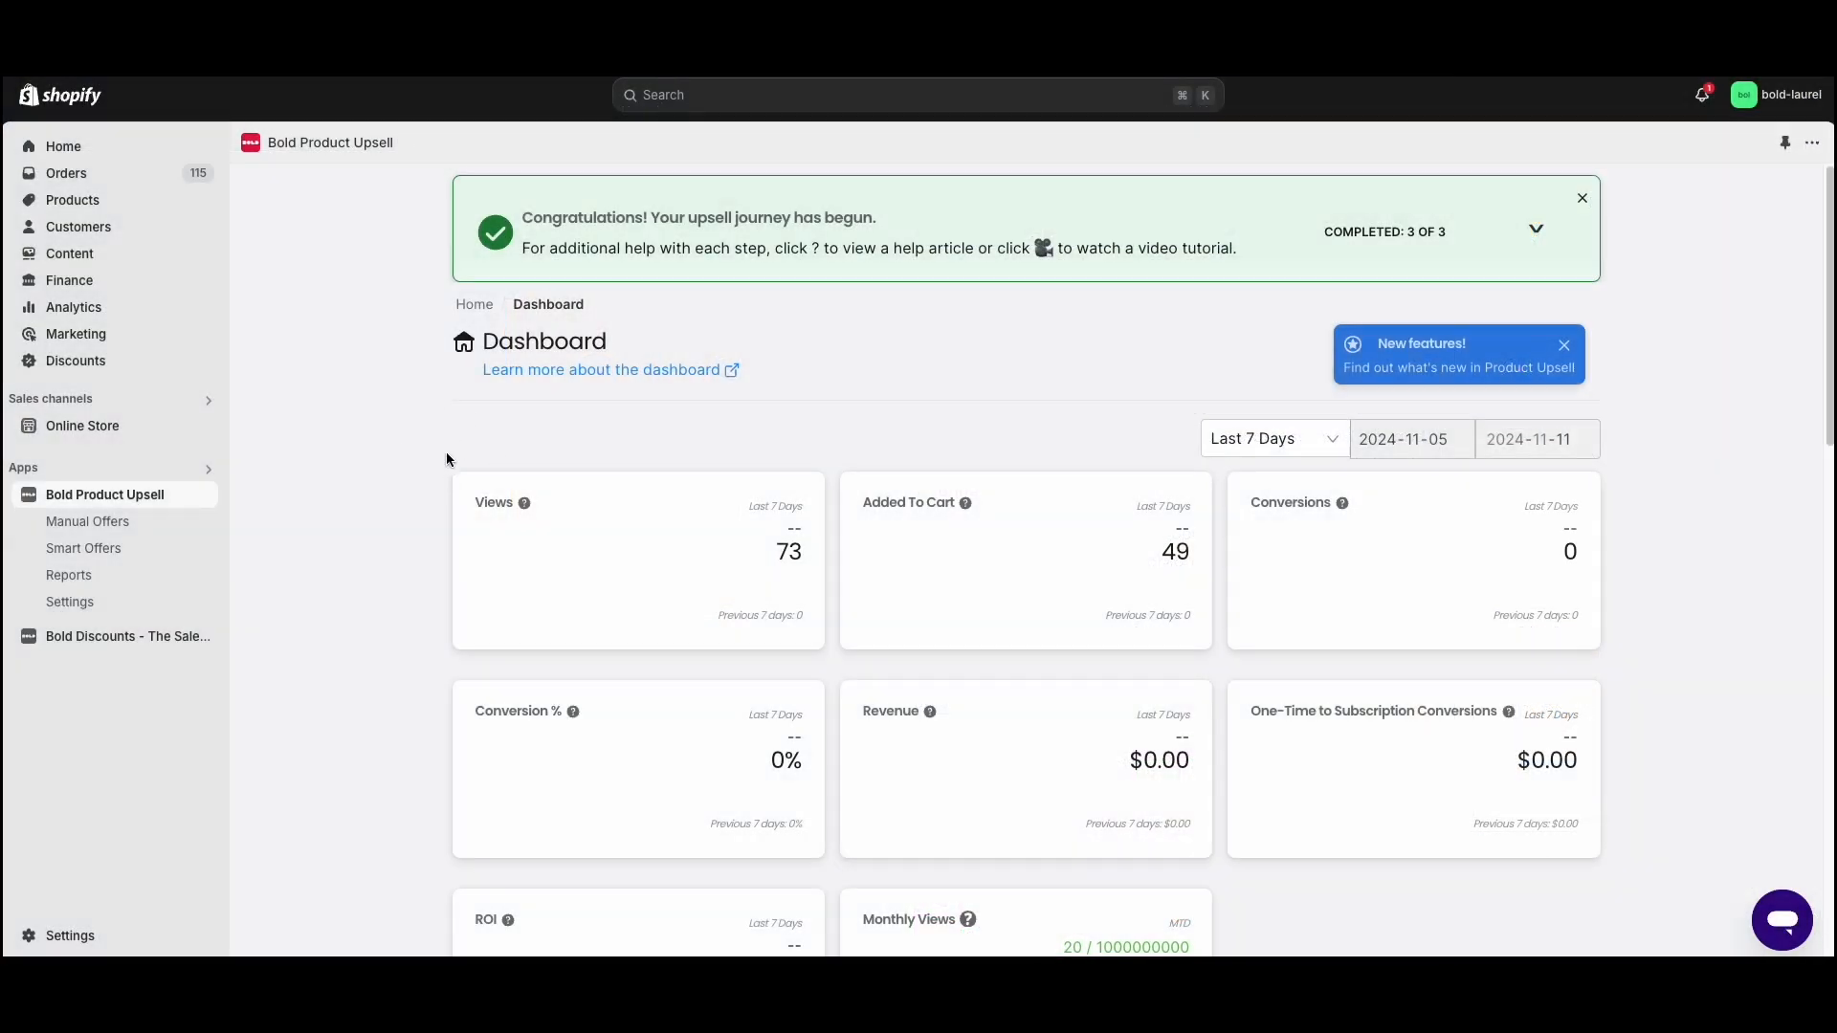
- Create a new manual offer in Bold Product Upsell and name it "Bold Funnels Offer"
left_click(128, 521)
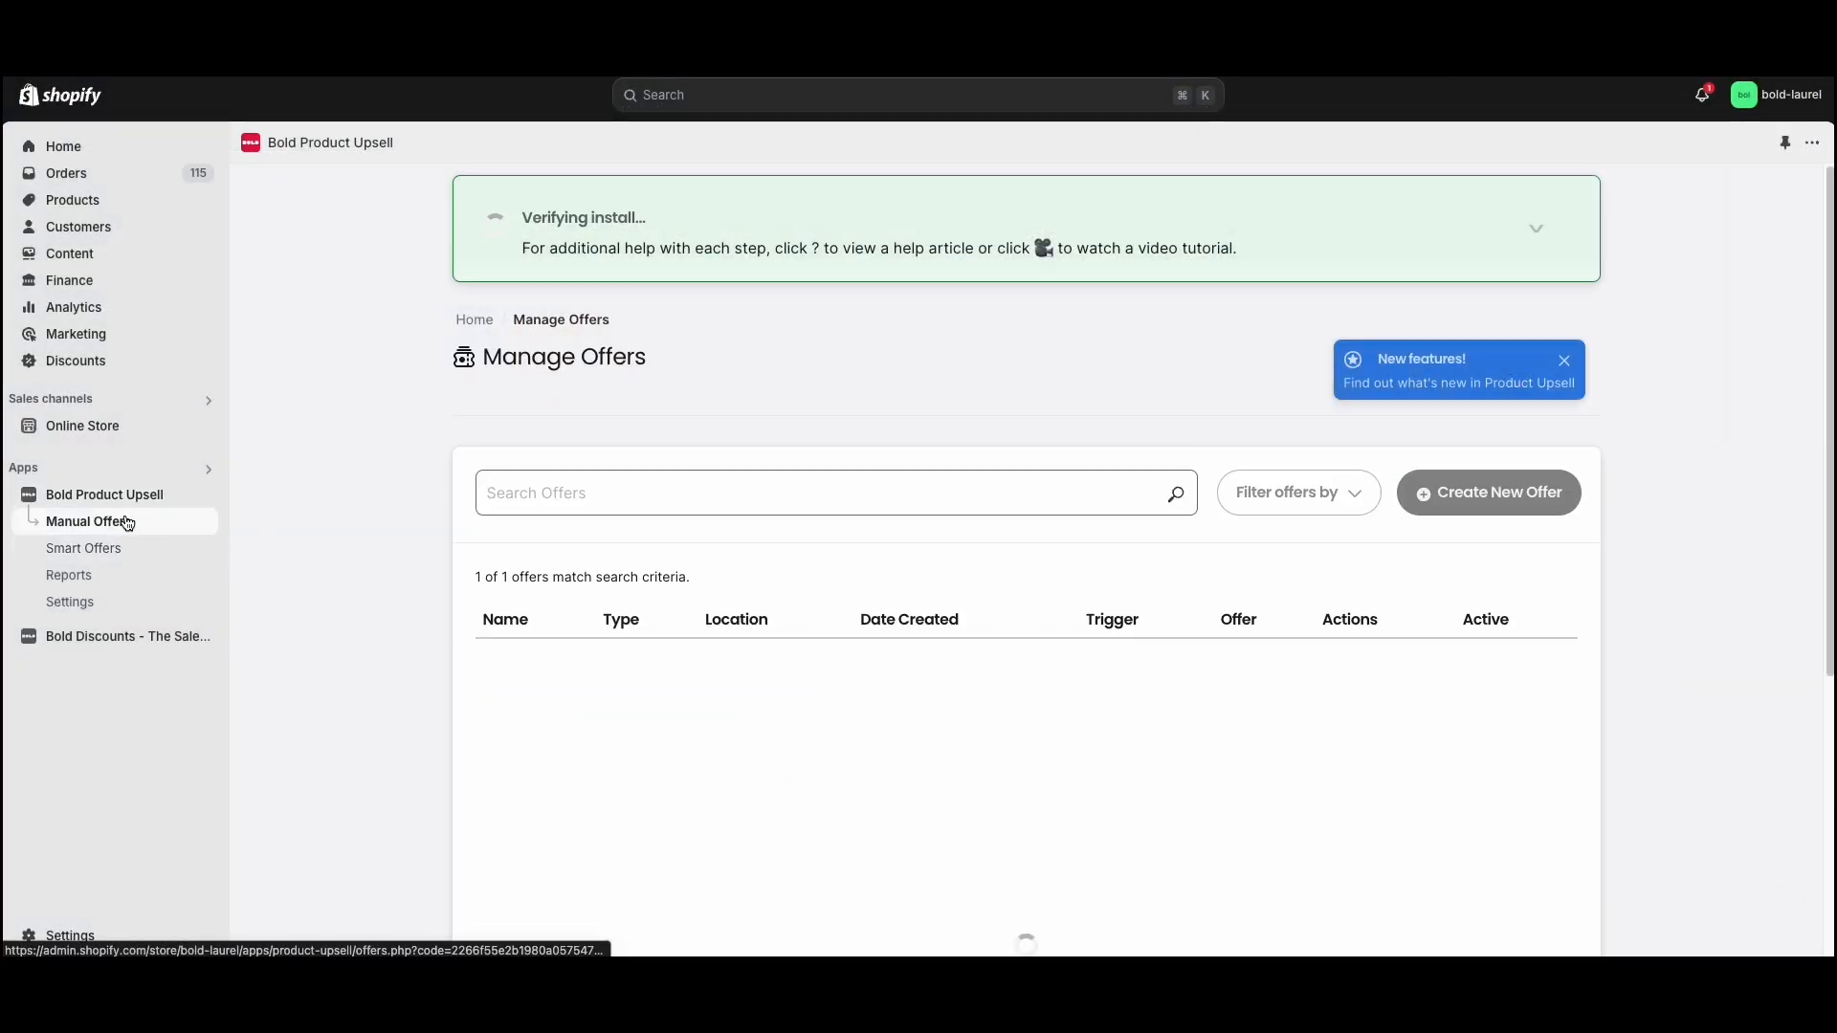
left_click(1474, 619)
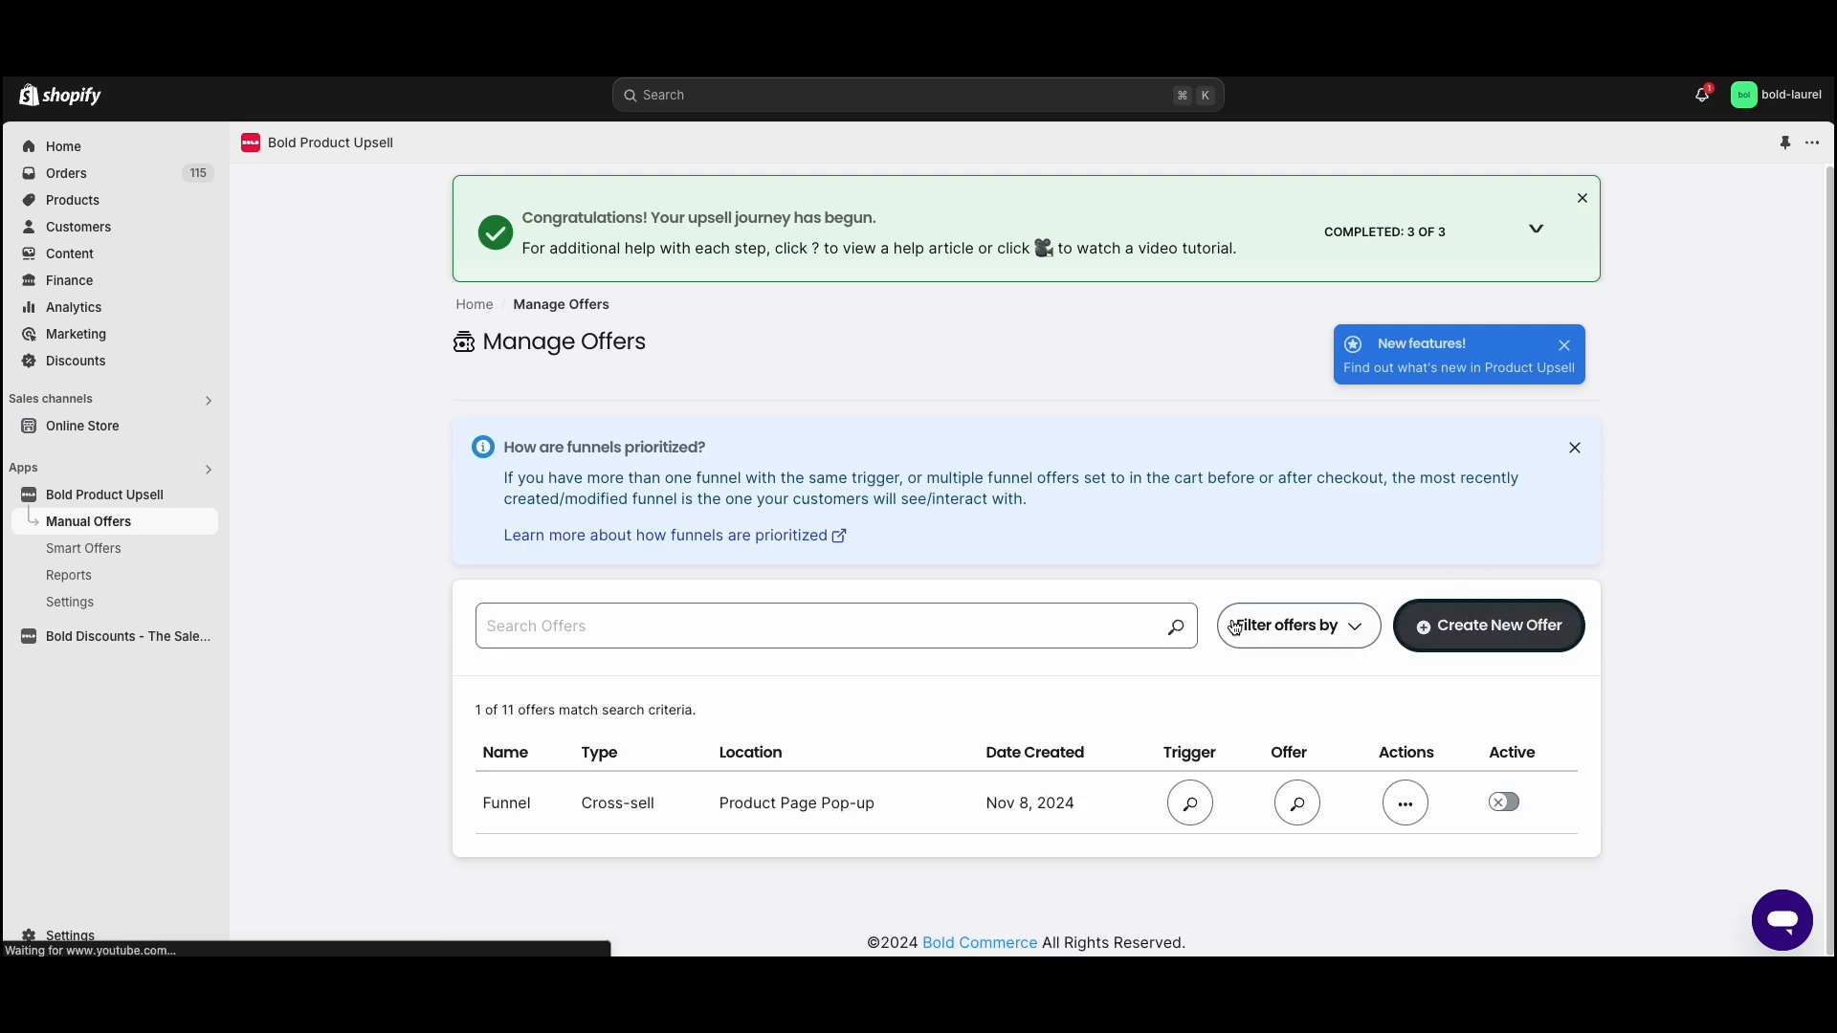
left_click(797, 490)
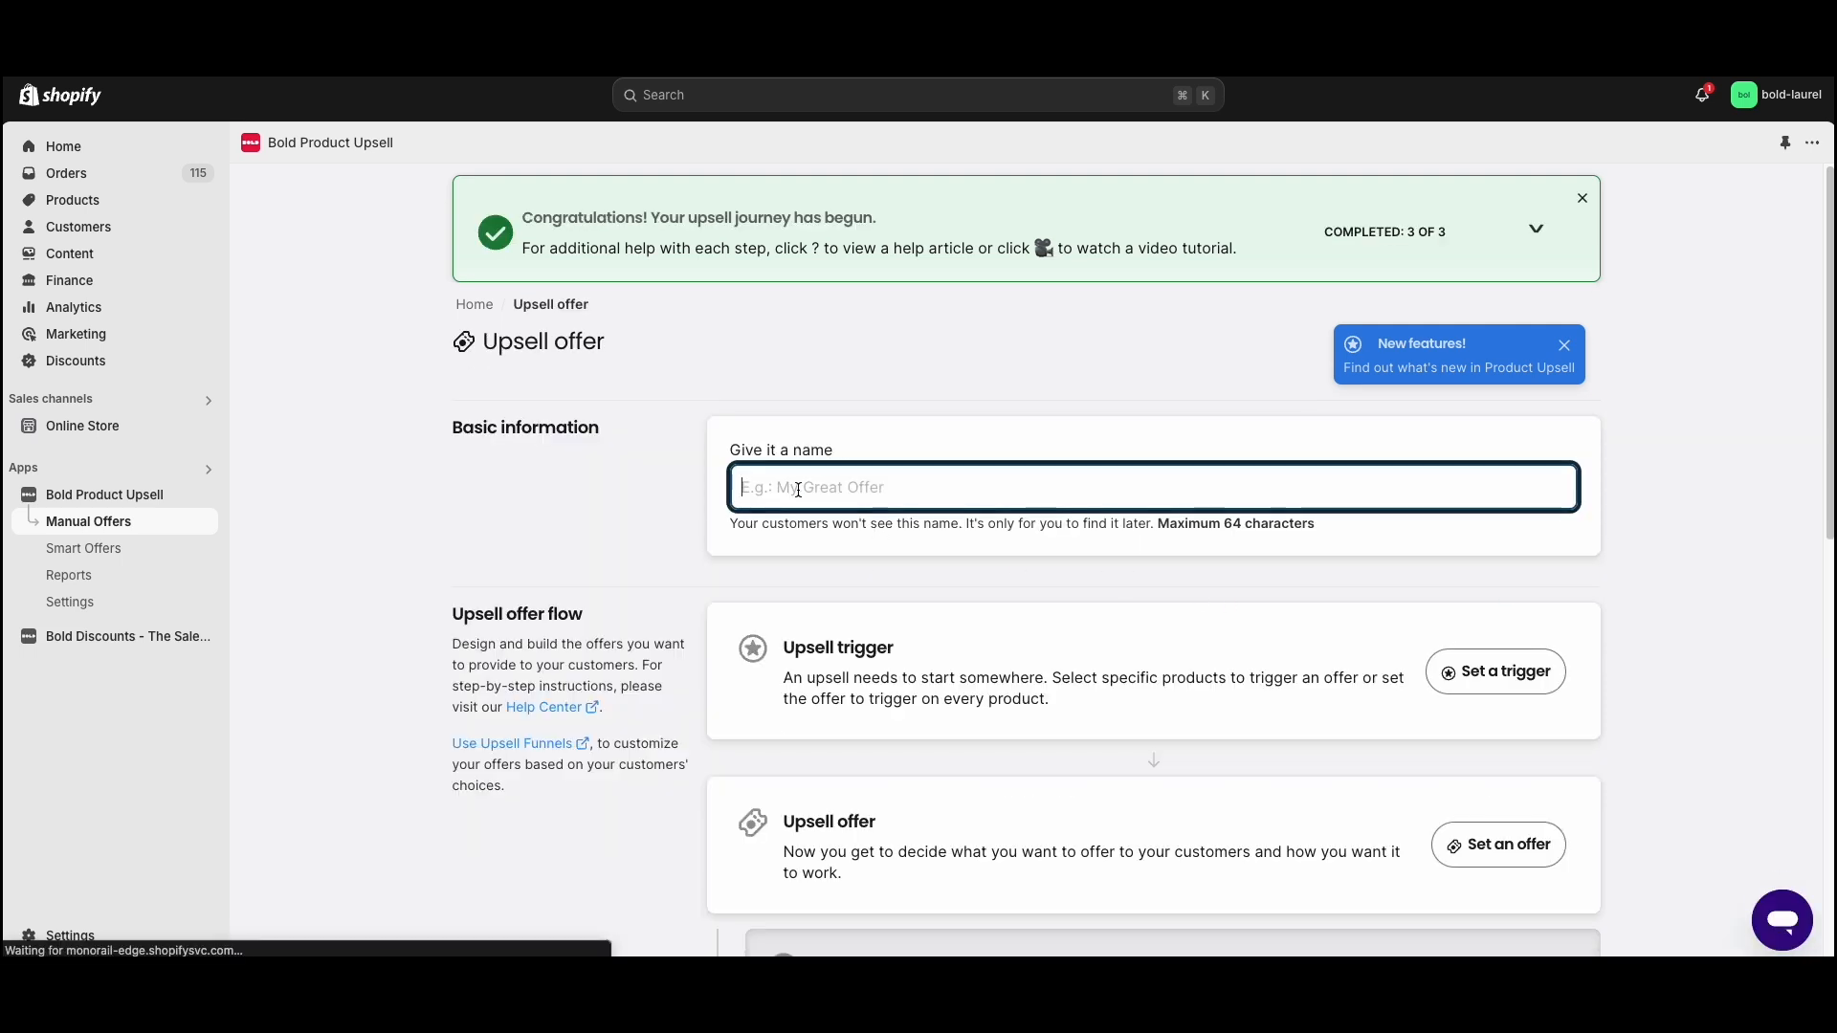
type("Bold Funnels Offer")
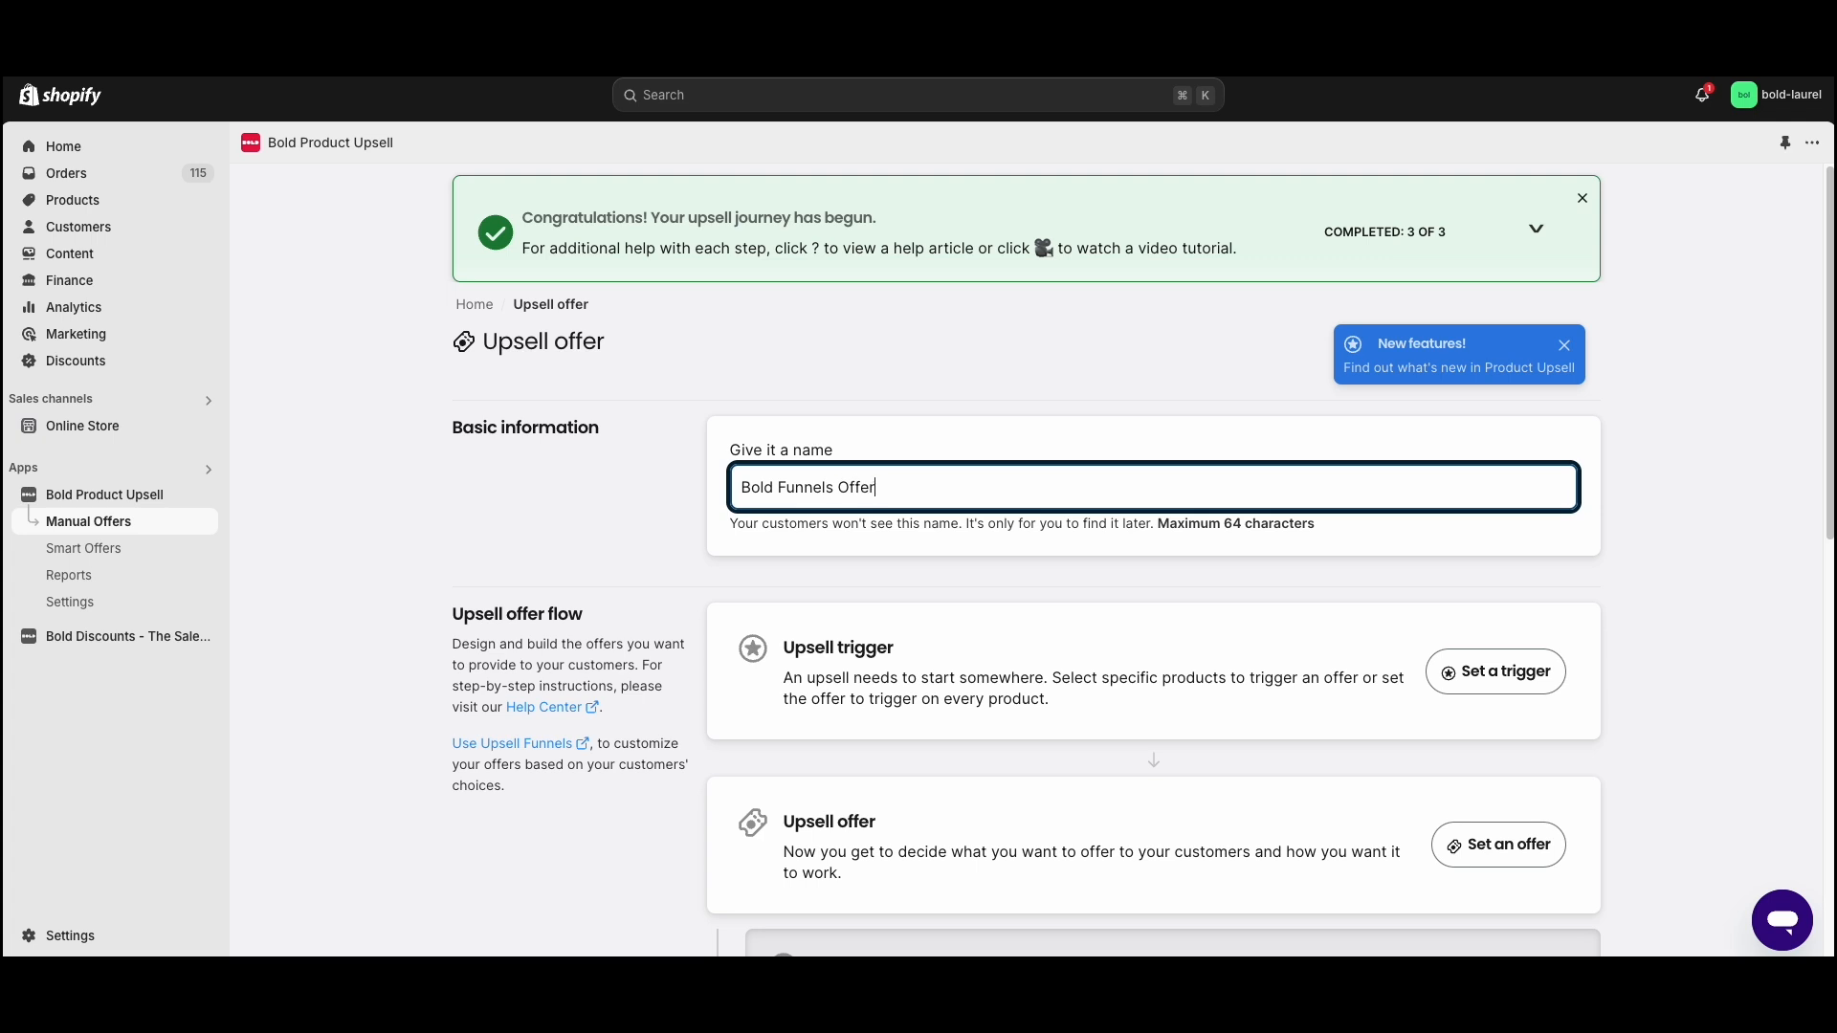
left_click(687, 513)
- Set the upsell trigger event to Product Page Pop-up with the Cross-sell cart option
scroll(657, 468, "down", 2)
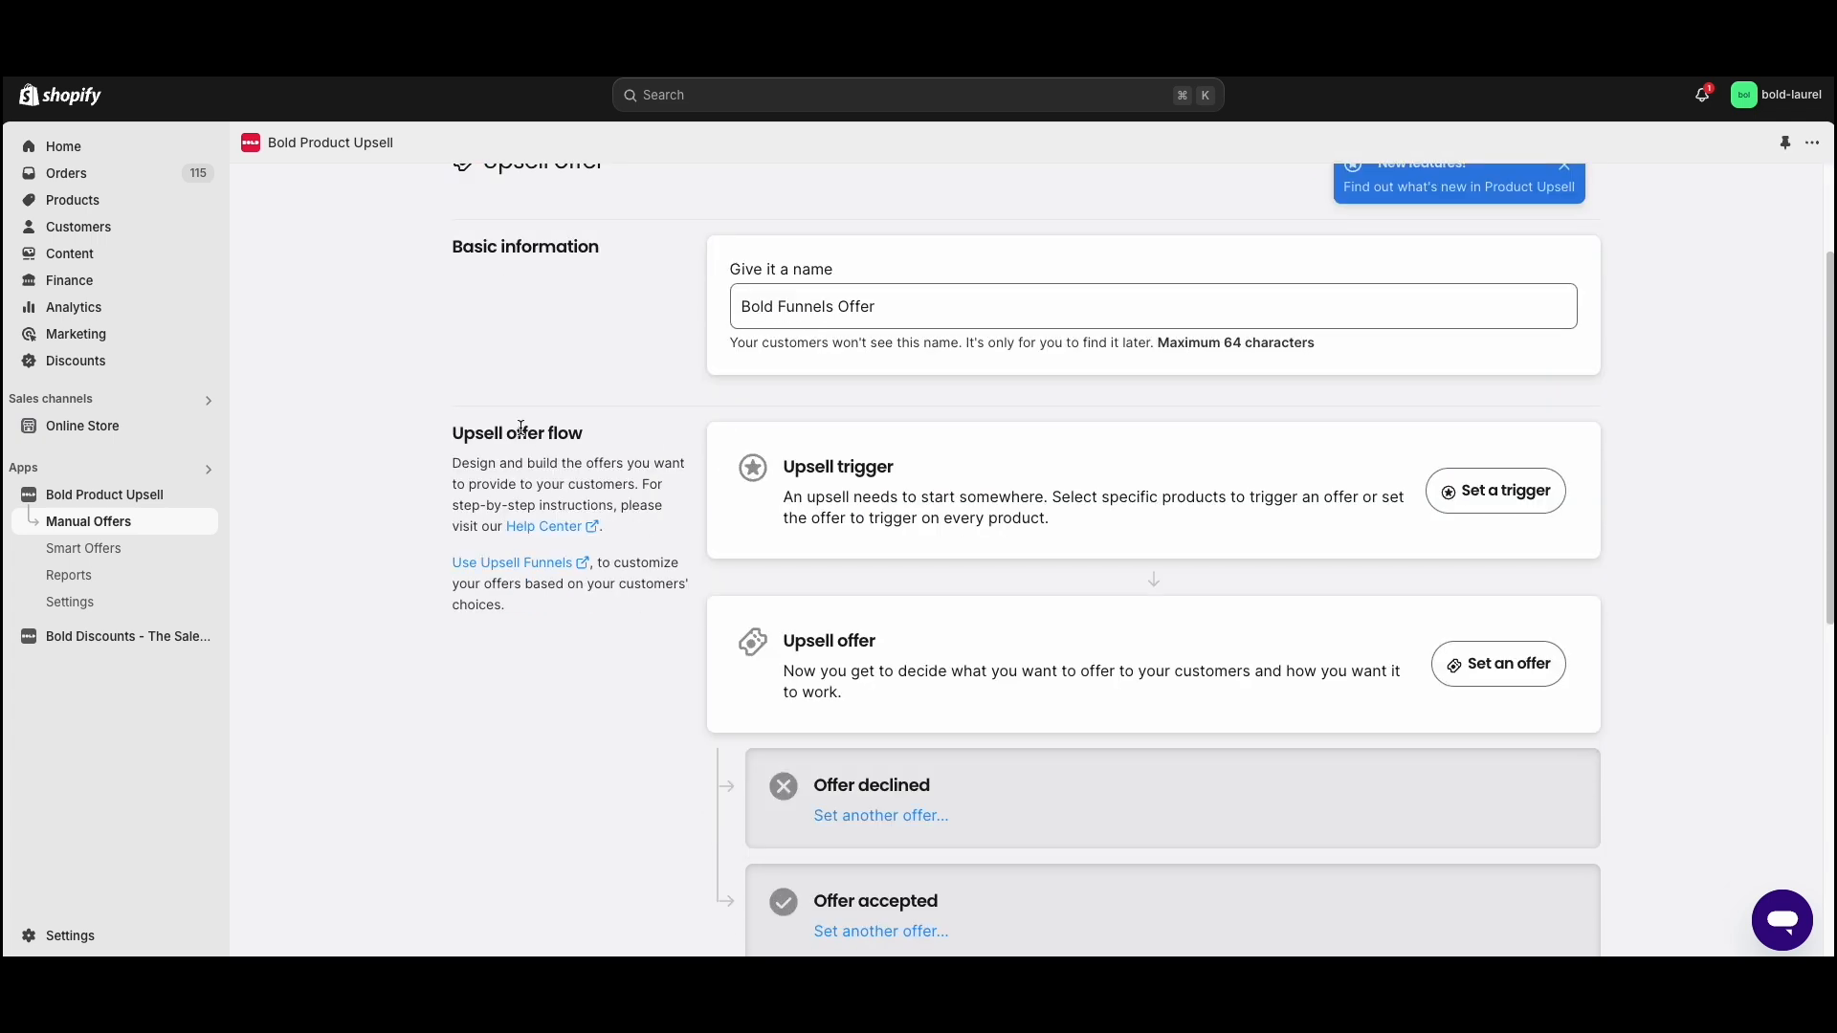
left_click(1498, 491)
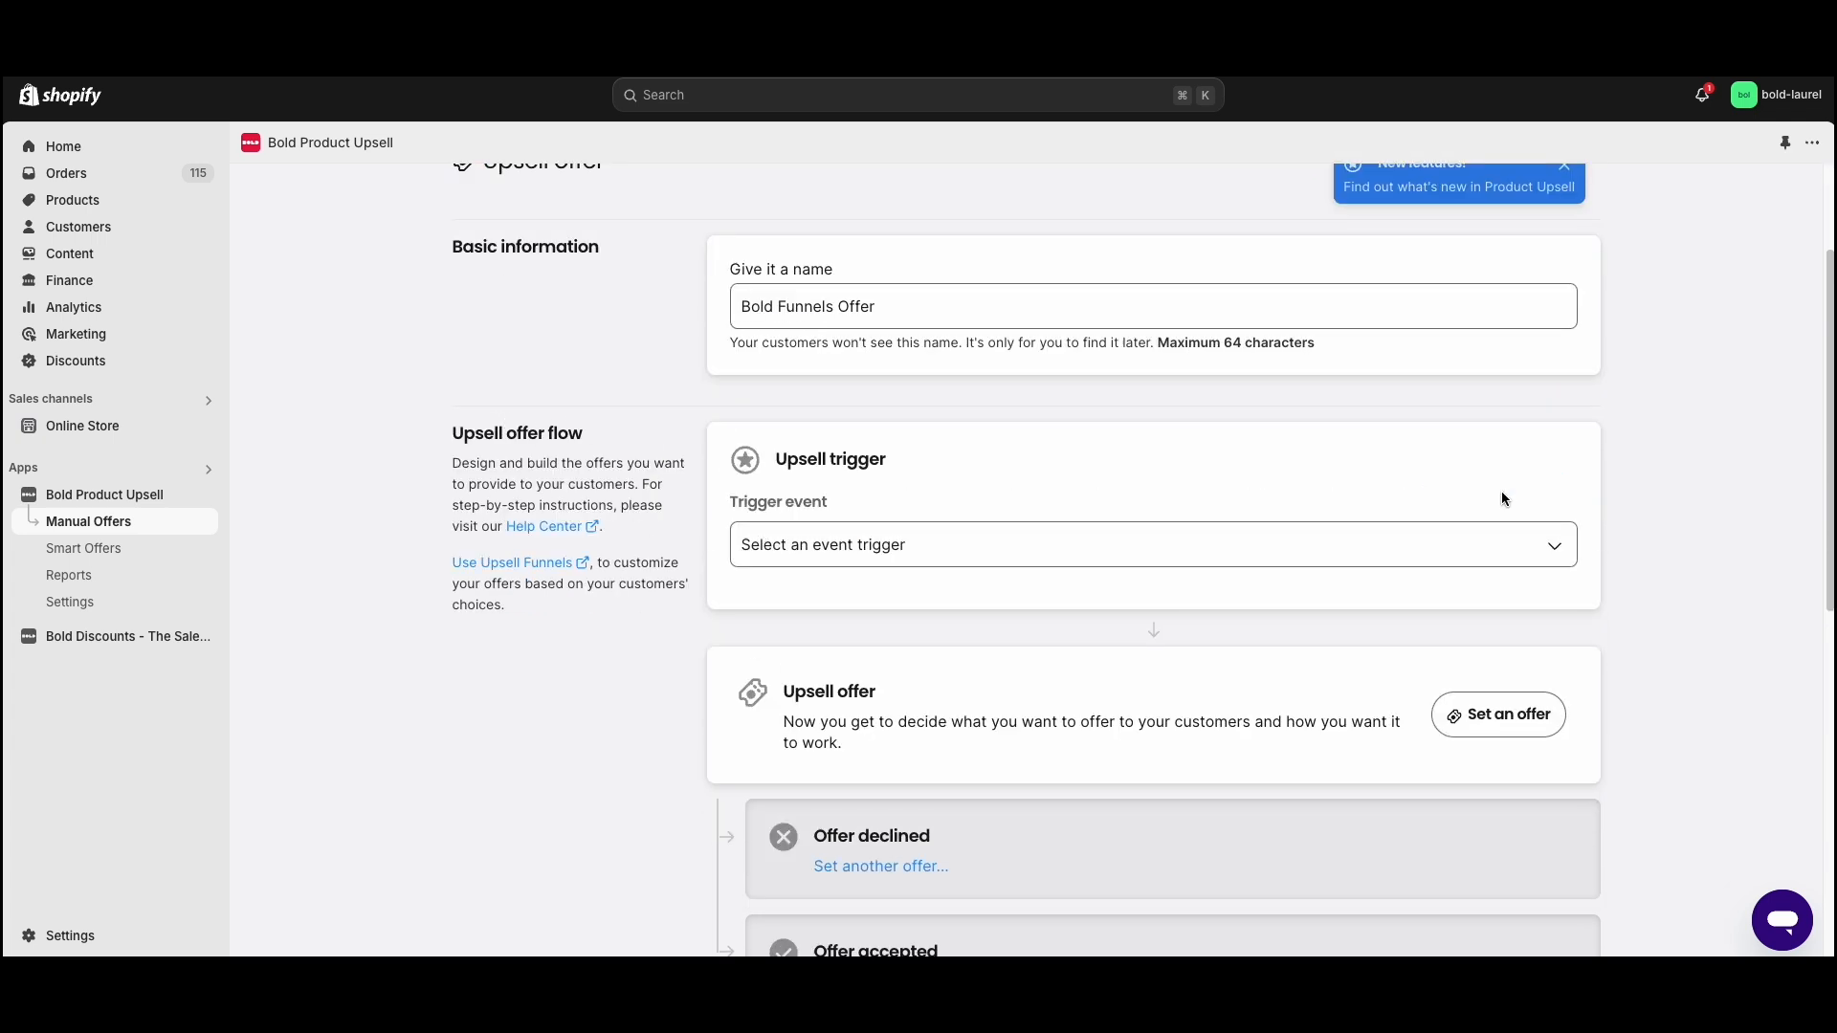
left_click(818, 545)
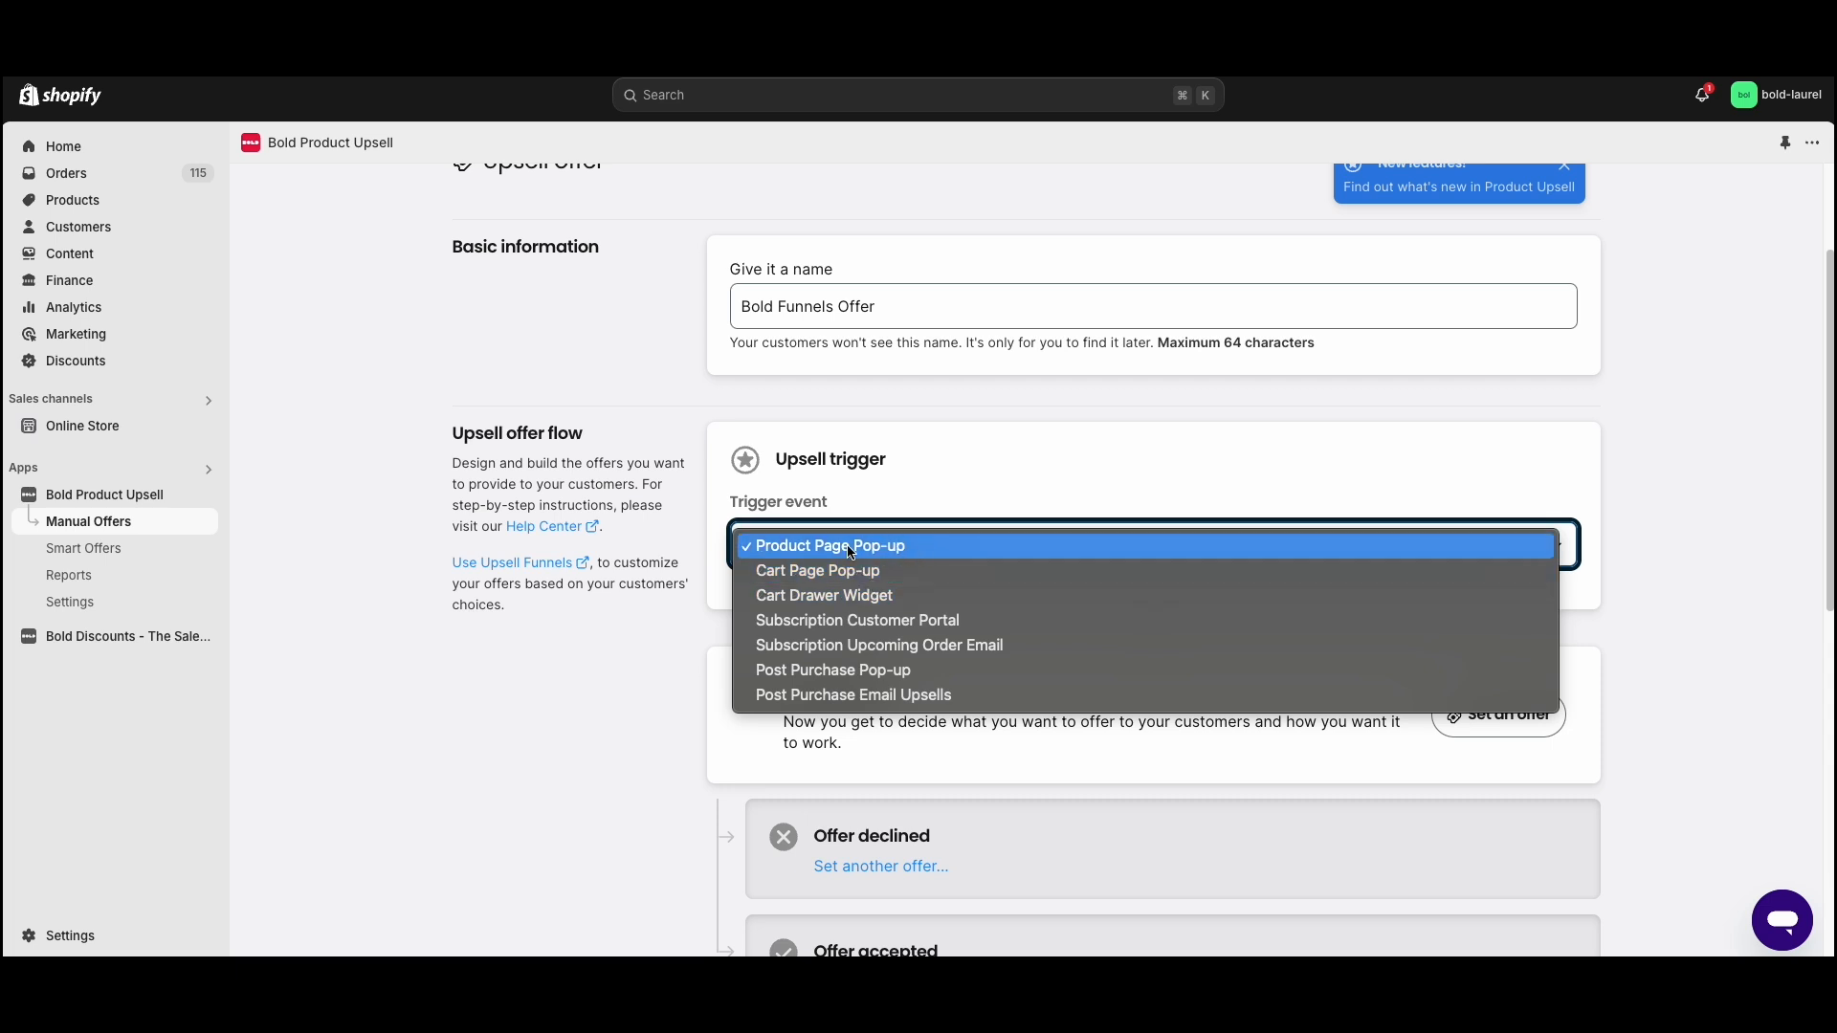
left_click(857, 553)
scroll(802, 544, "down", 3)
left_click(906, 496)
left_click(777, 552)
left_click(790, 495)
- Try the Cart Page Pop-up trigger event and switch back to Product Page Pop-up
left_click(814, 421)
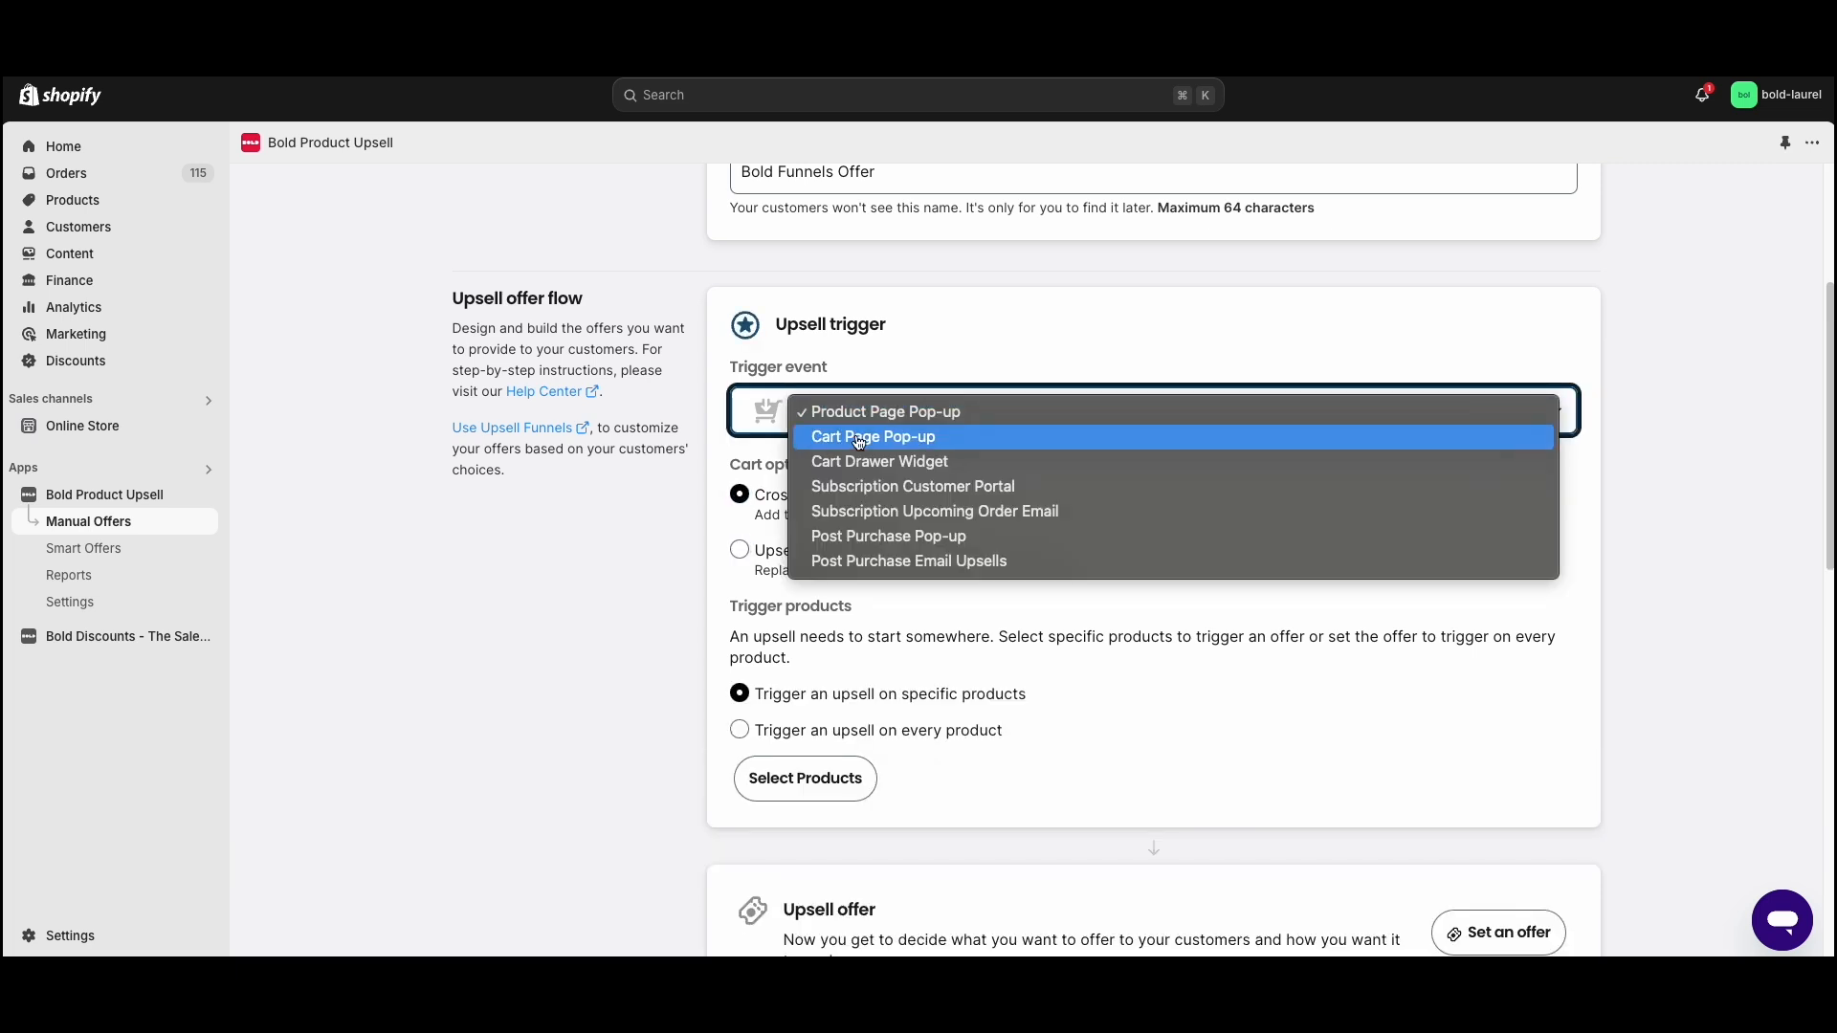
left_click(855, 439)
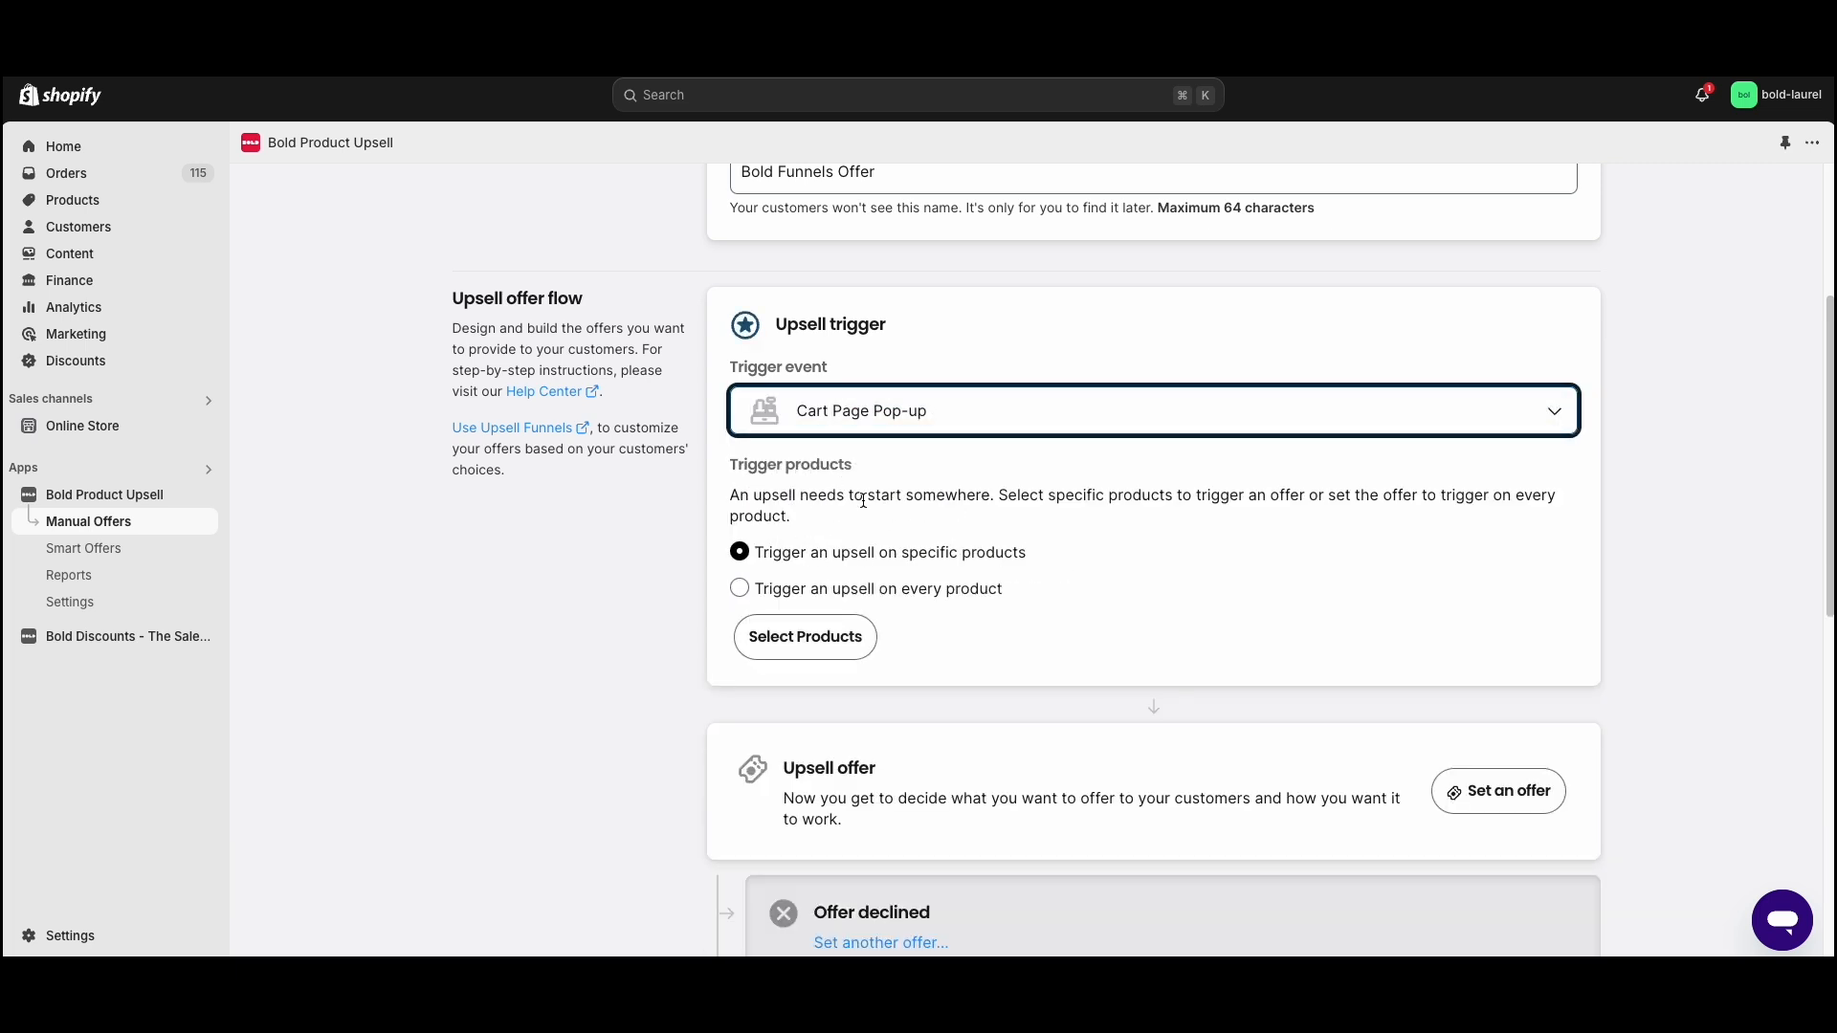
left_click(861, 412)
left_click(875, 381)
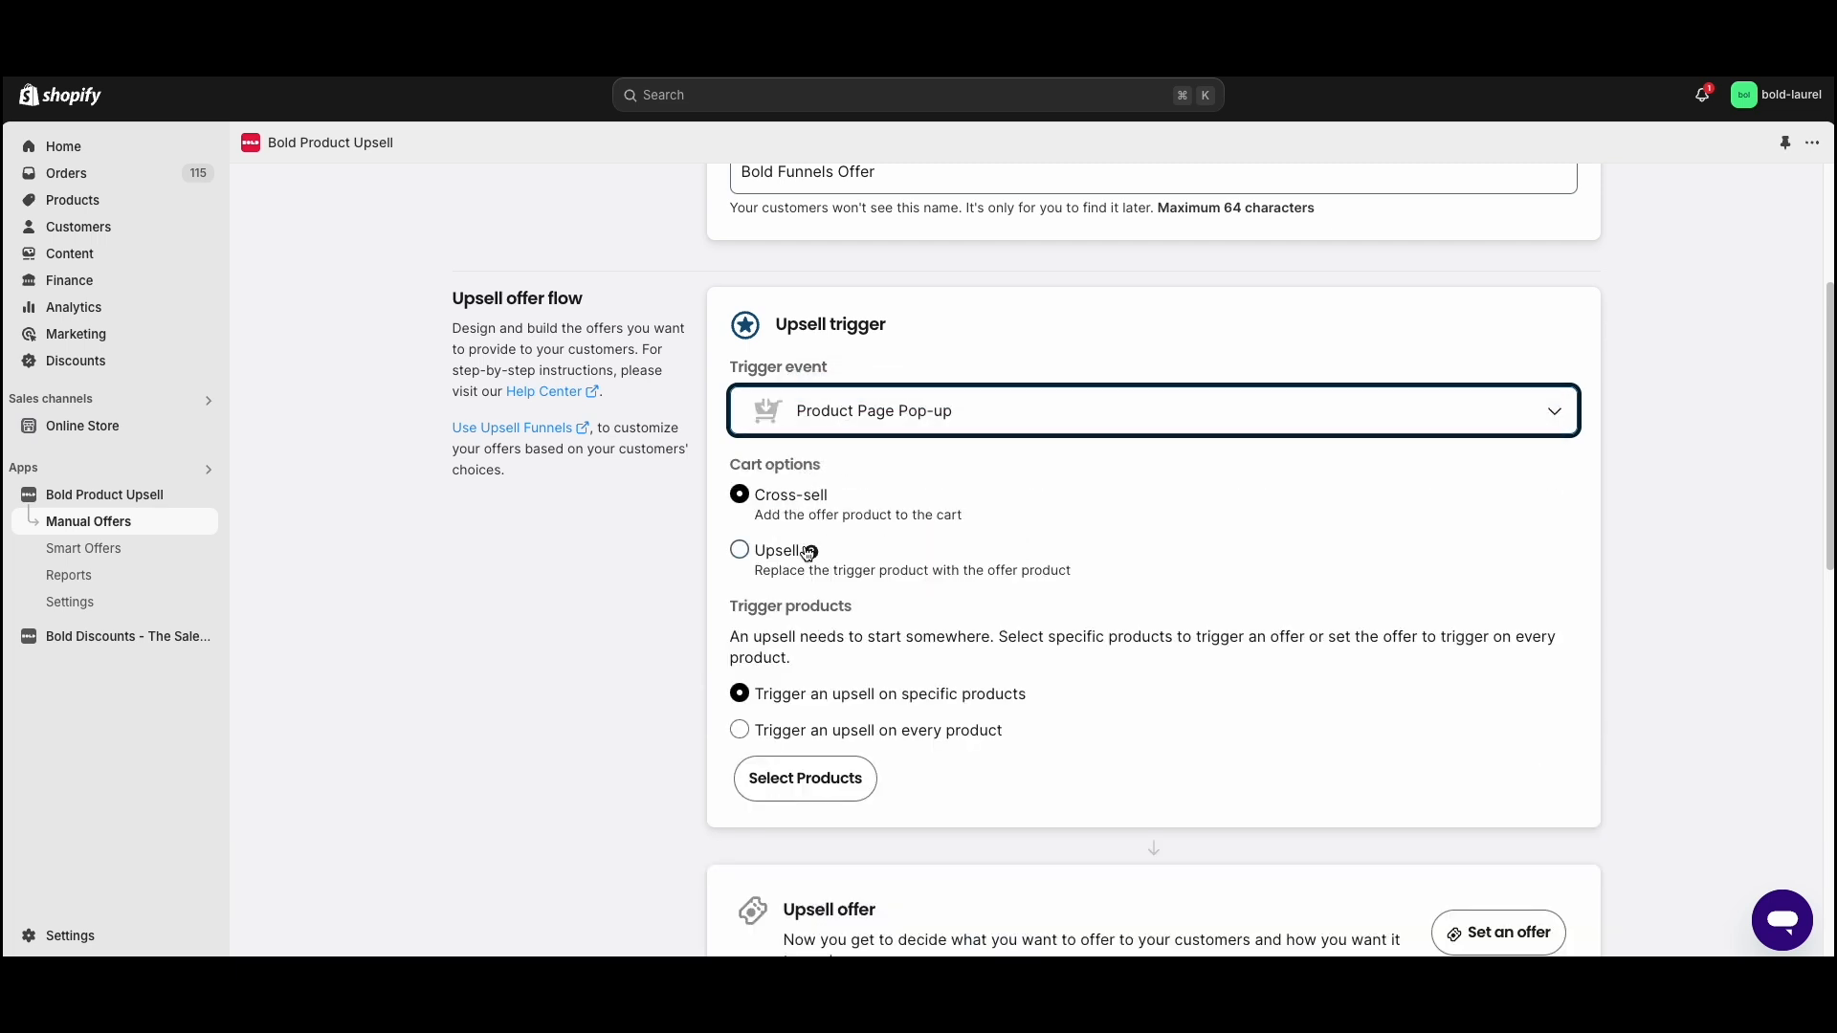
- Try triggering the upsell on every product and return to triggering on specific products
scroll(808, 553, "down", 2)
scroll(1000, 518, "down", 1)
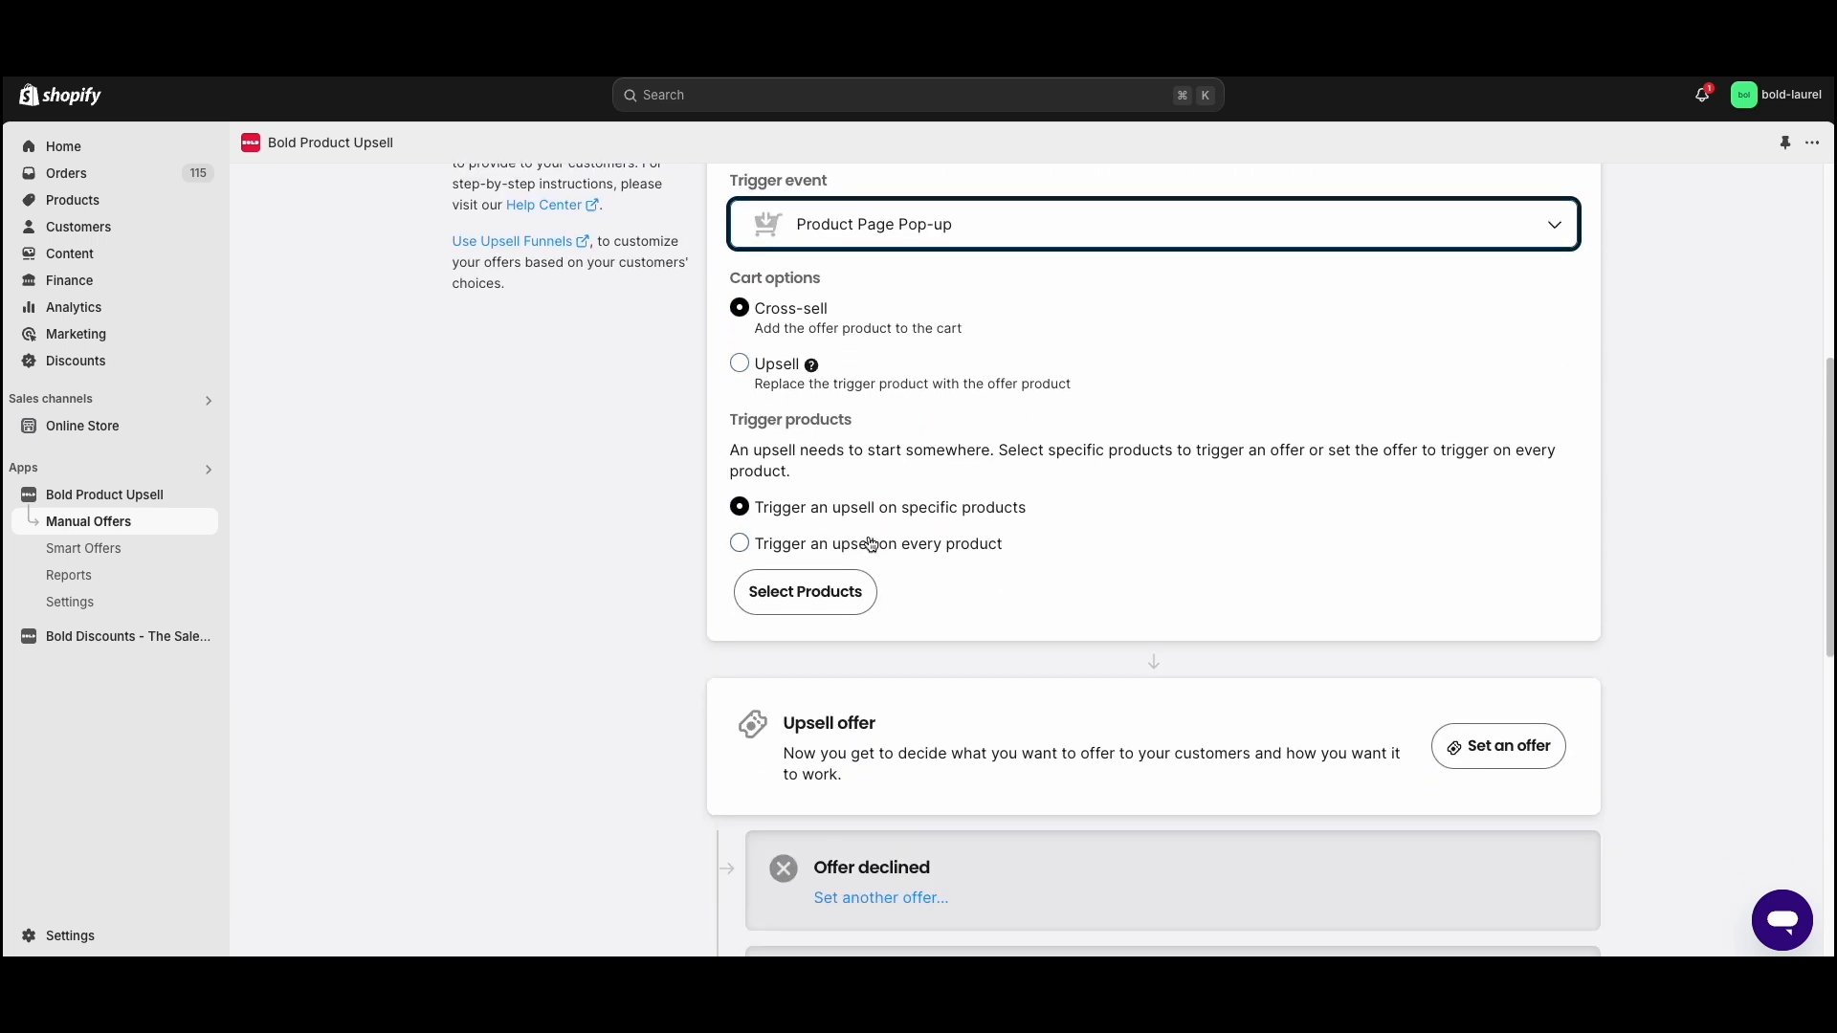
left_click(804, 547)
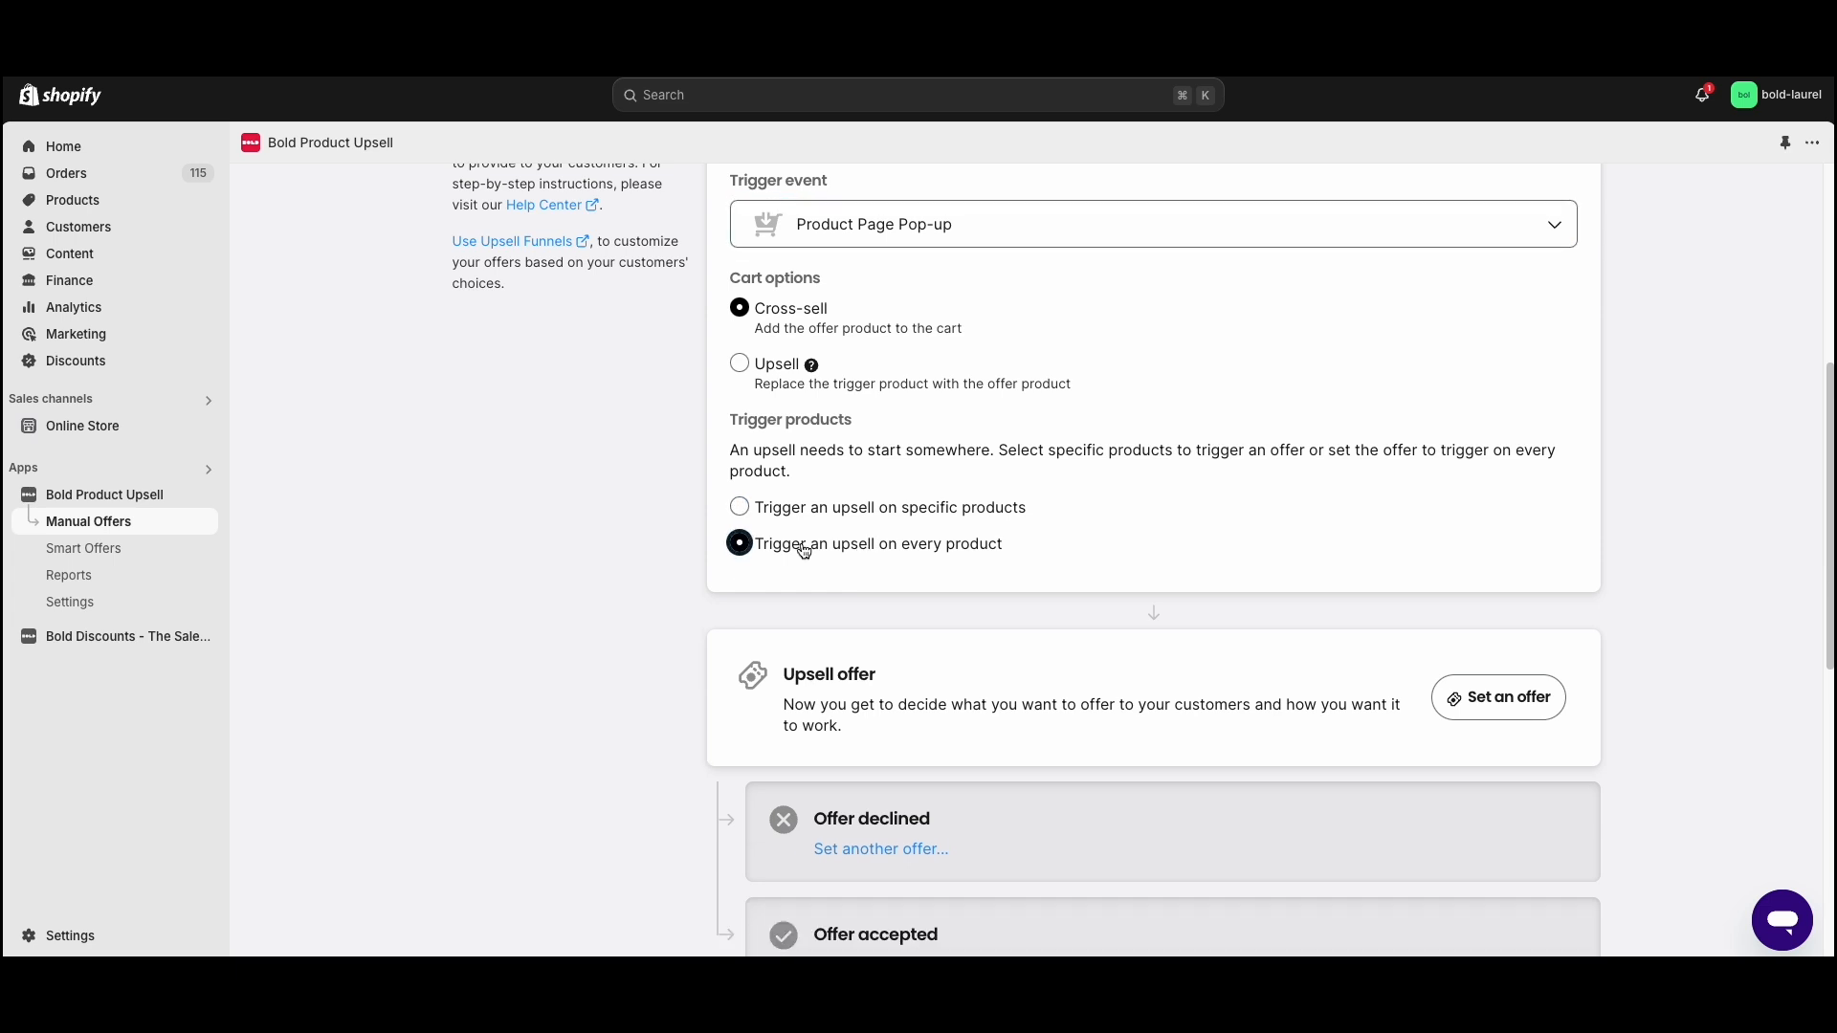
left_click(886, 513)
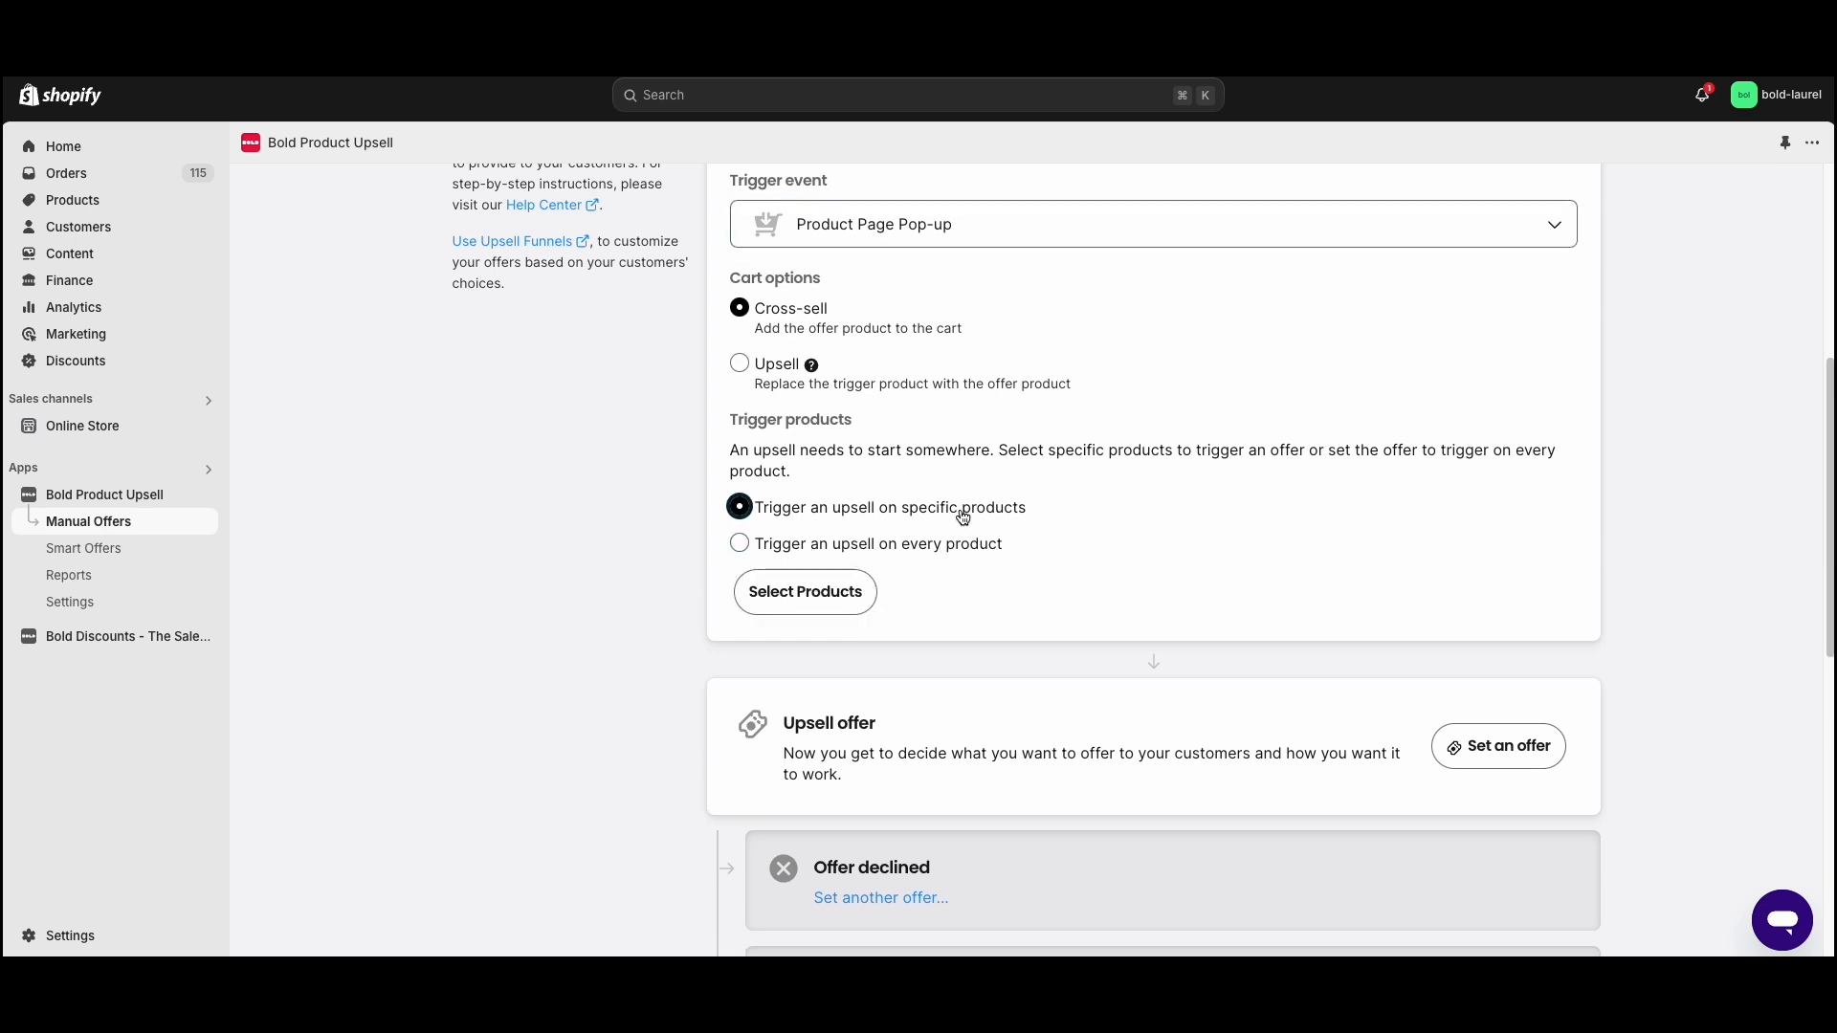
- Choose Bold Coffee Maker and Bold Coffee Grinder as the trigger products and save the selection
left_click(778, 589)
left_click(1014, 330)
scroll(937, 553, "down", 3)
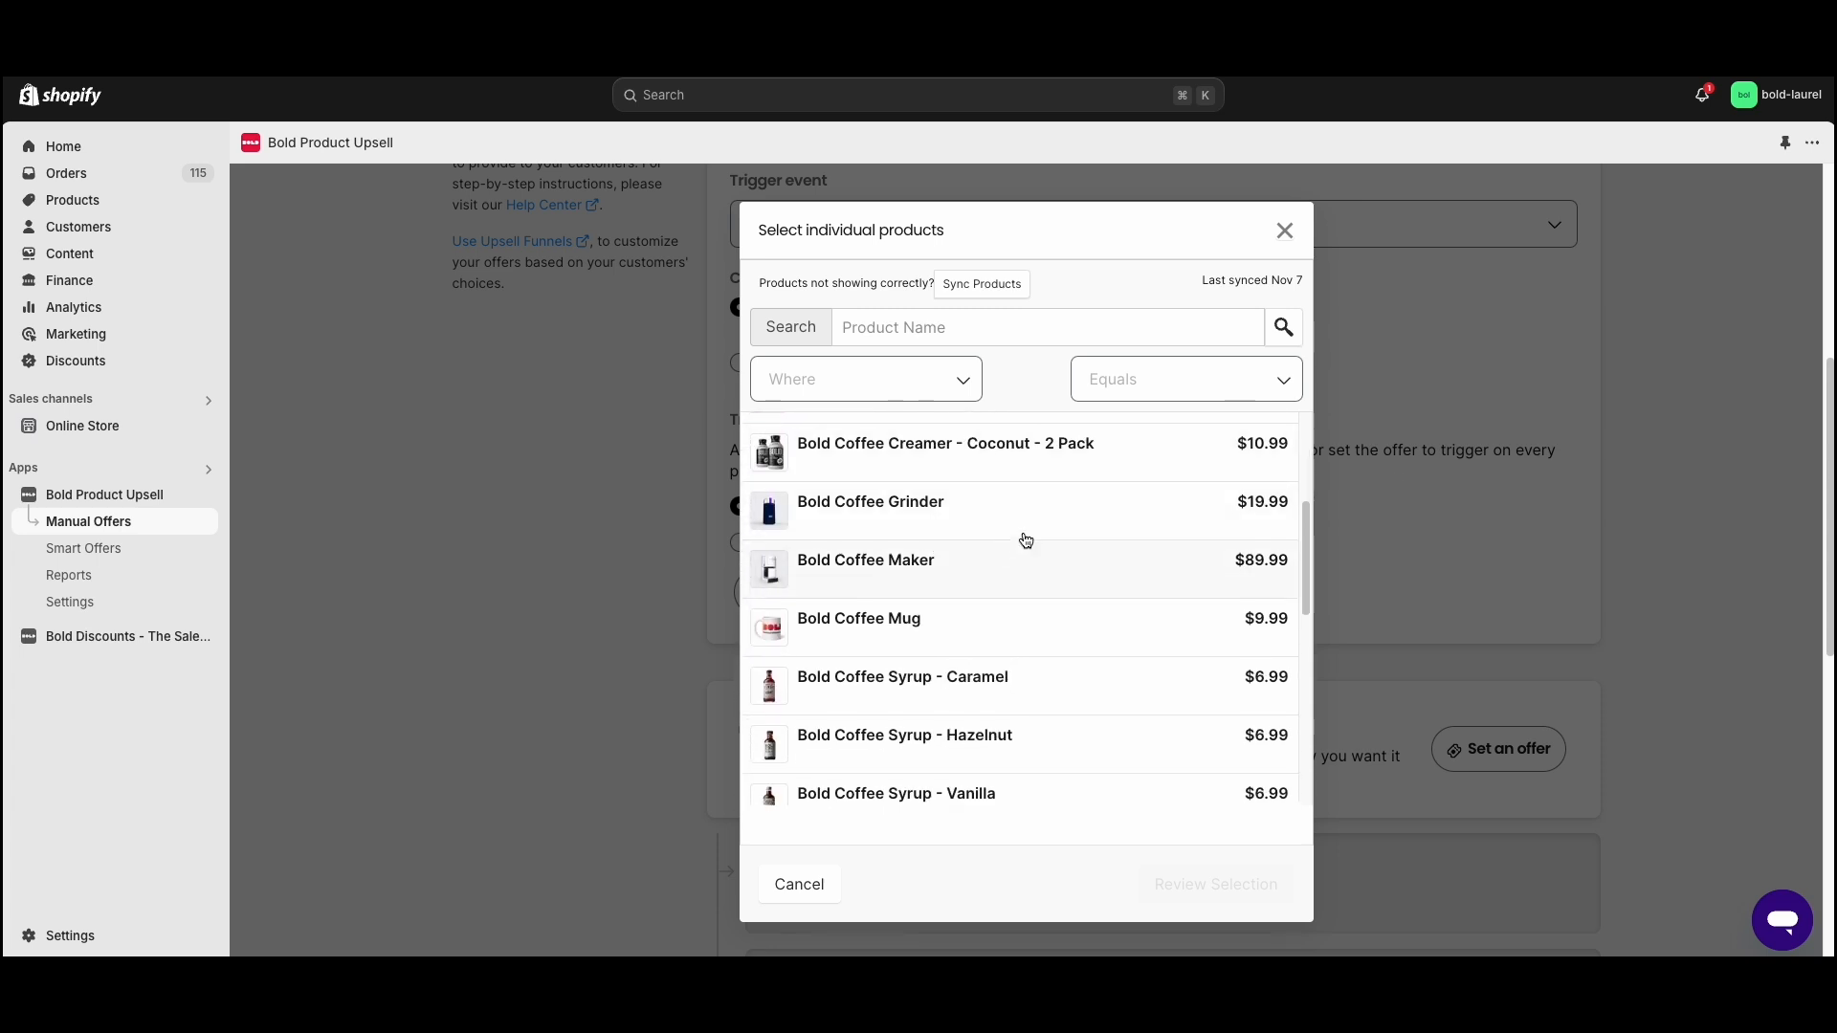
scroll(1000, 532, "up", 1)
scroll(975, 538, "up", 1)
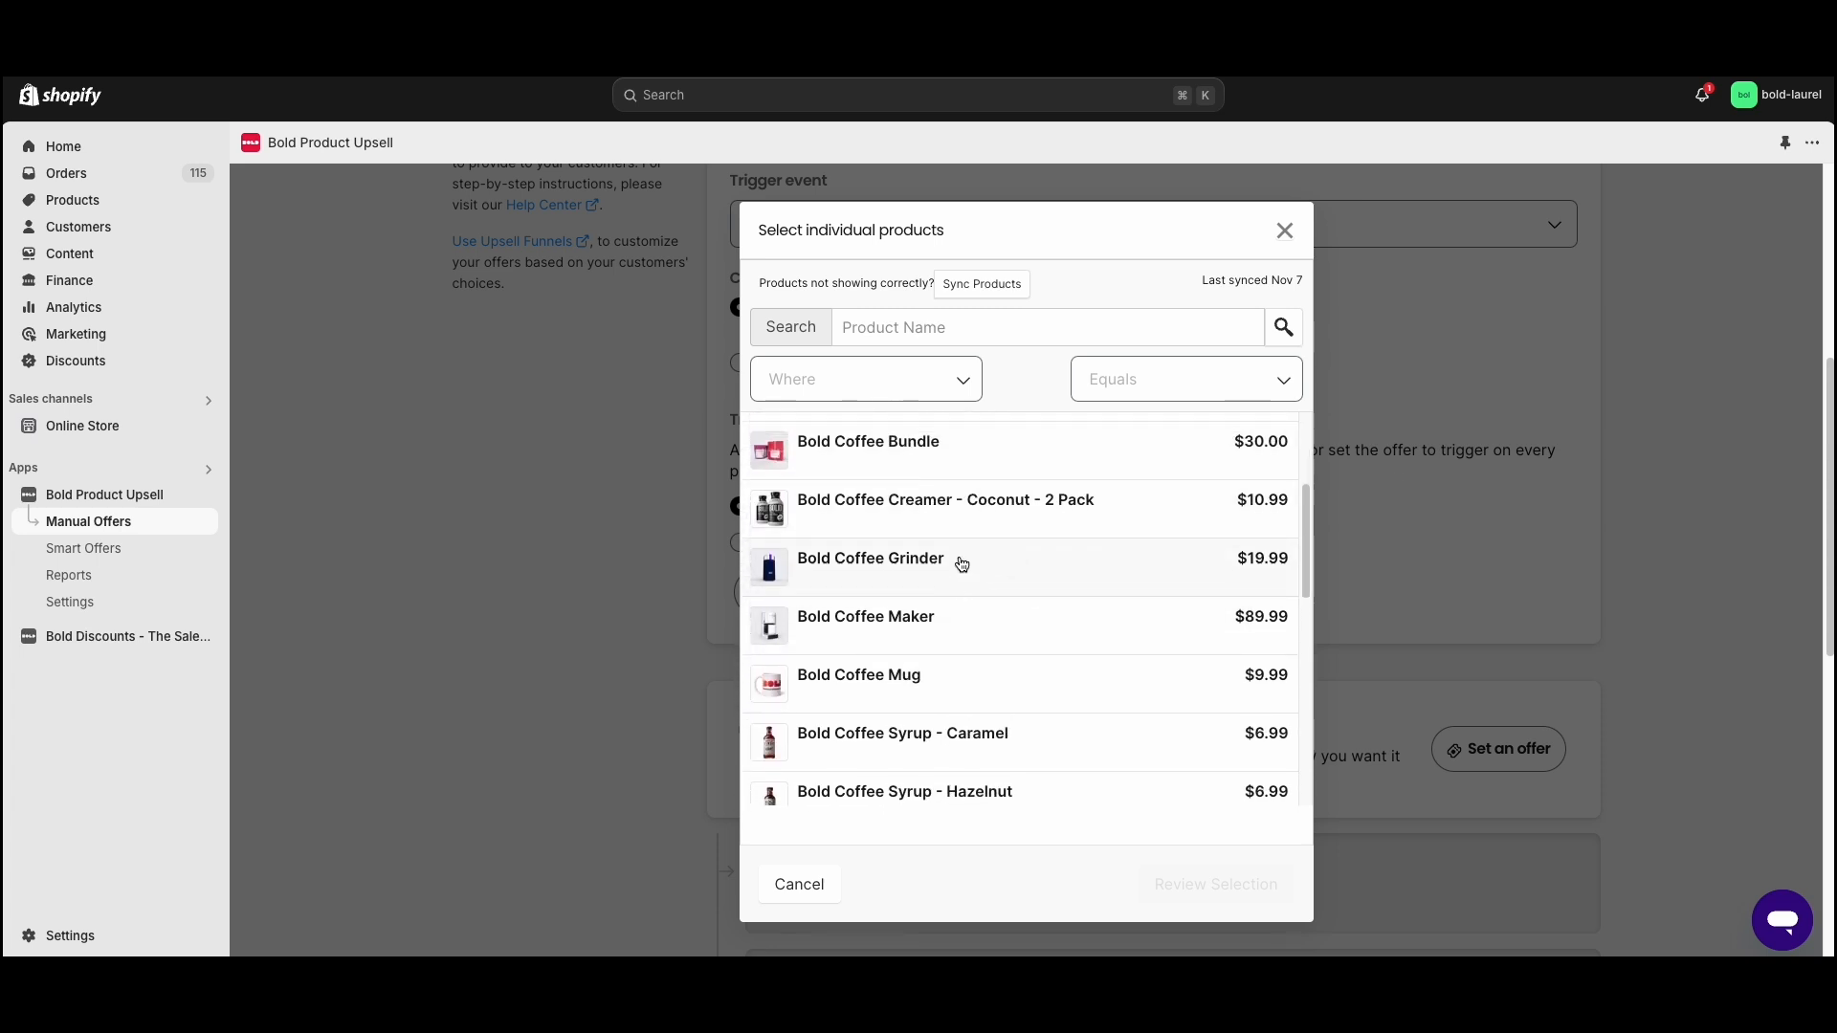
left_click(896, 632)
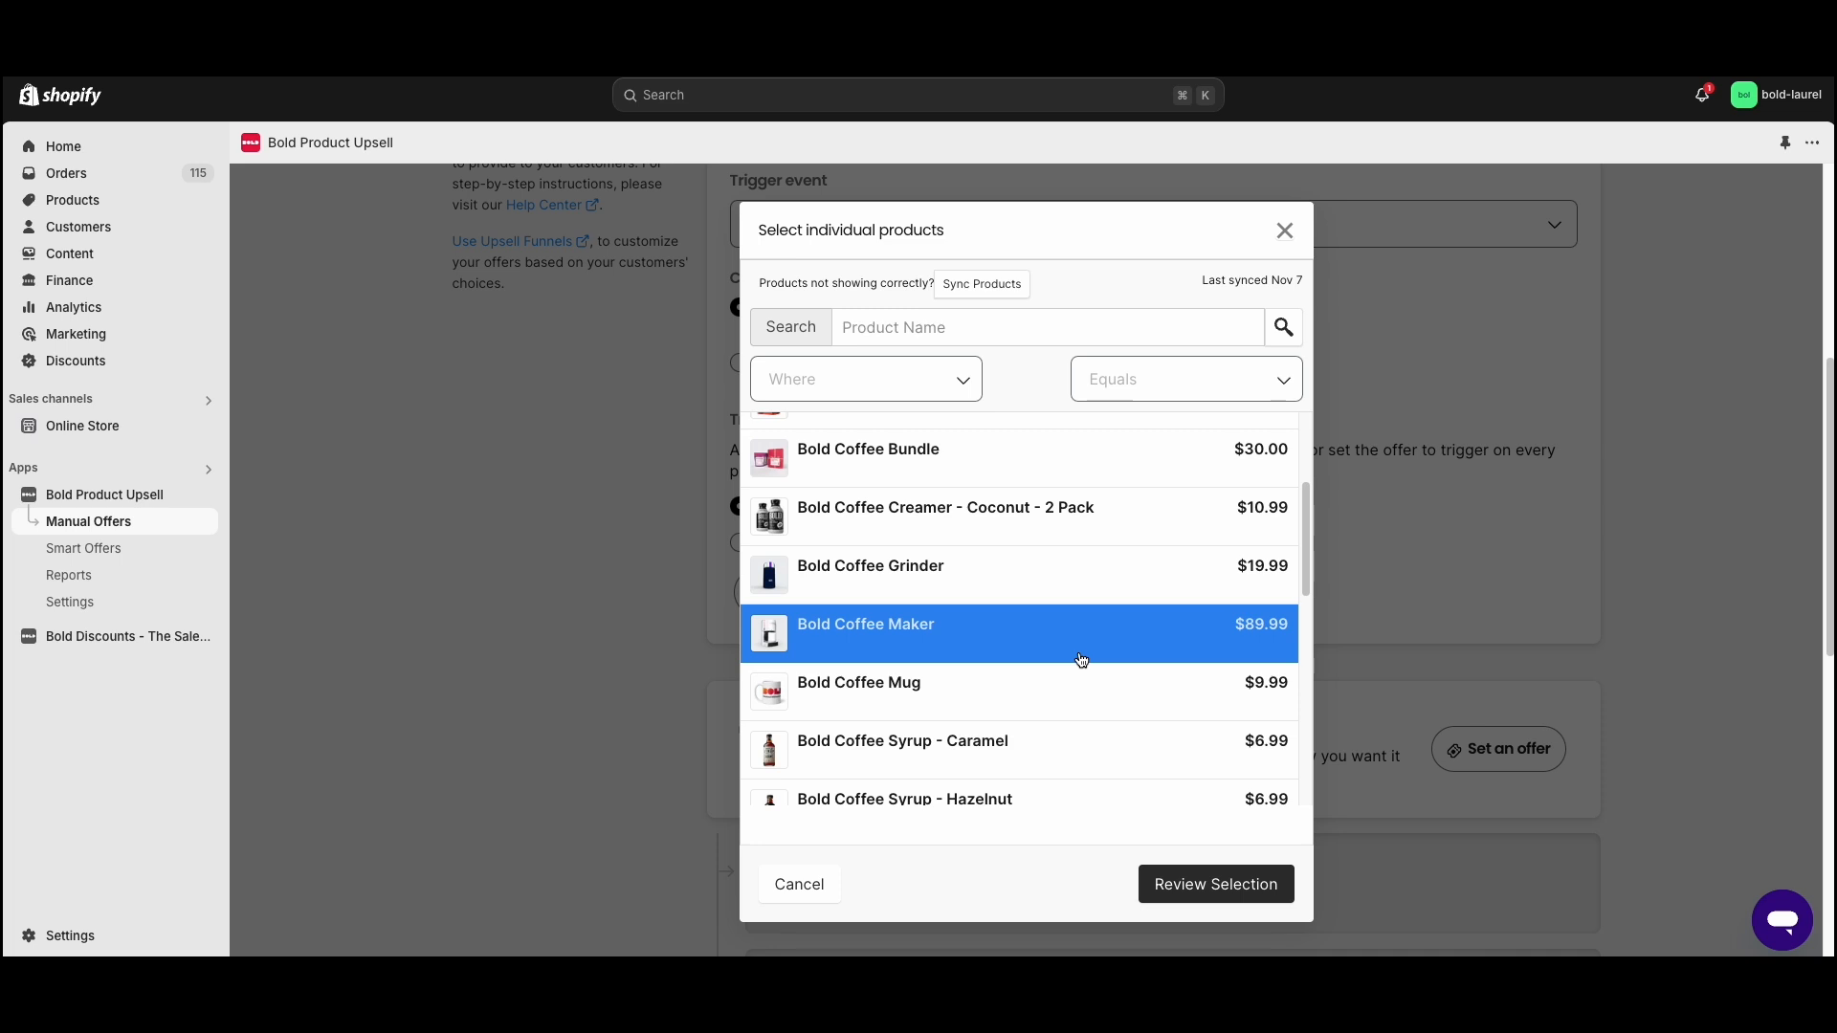
left_click(990, 583)
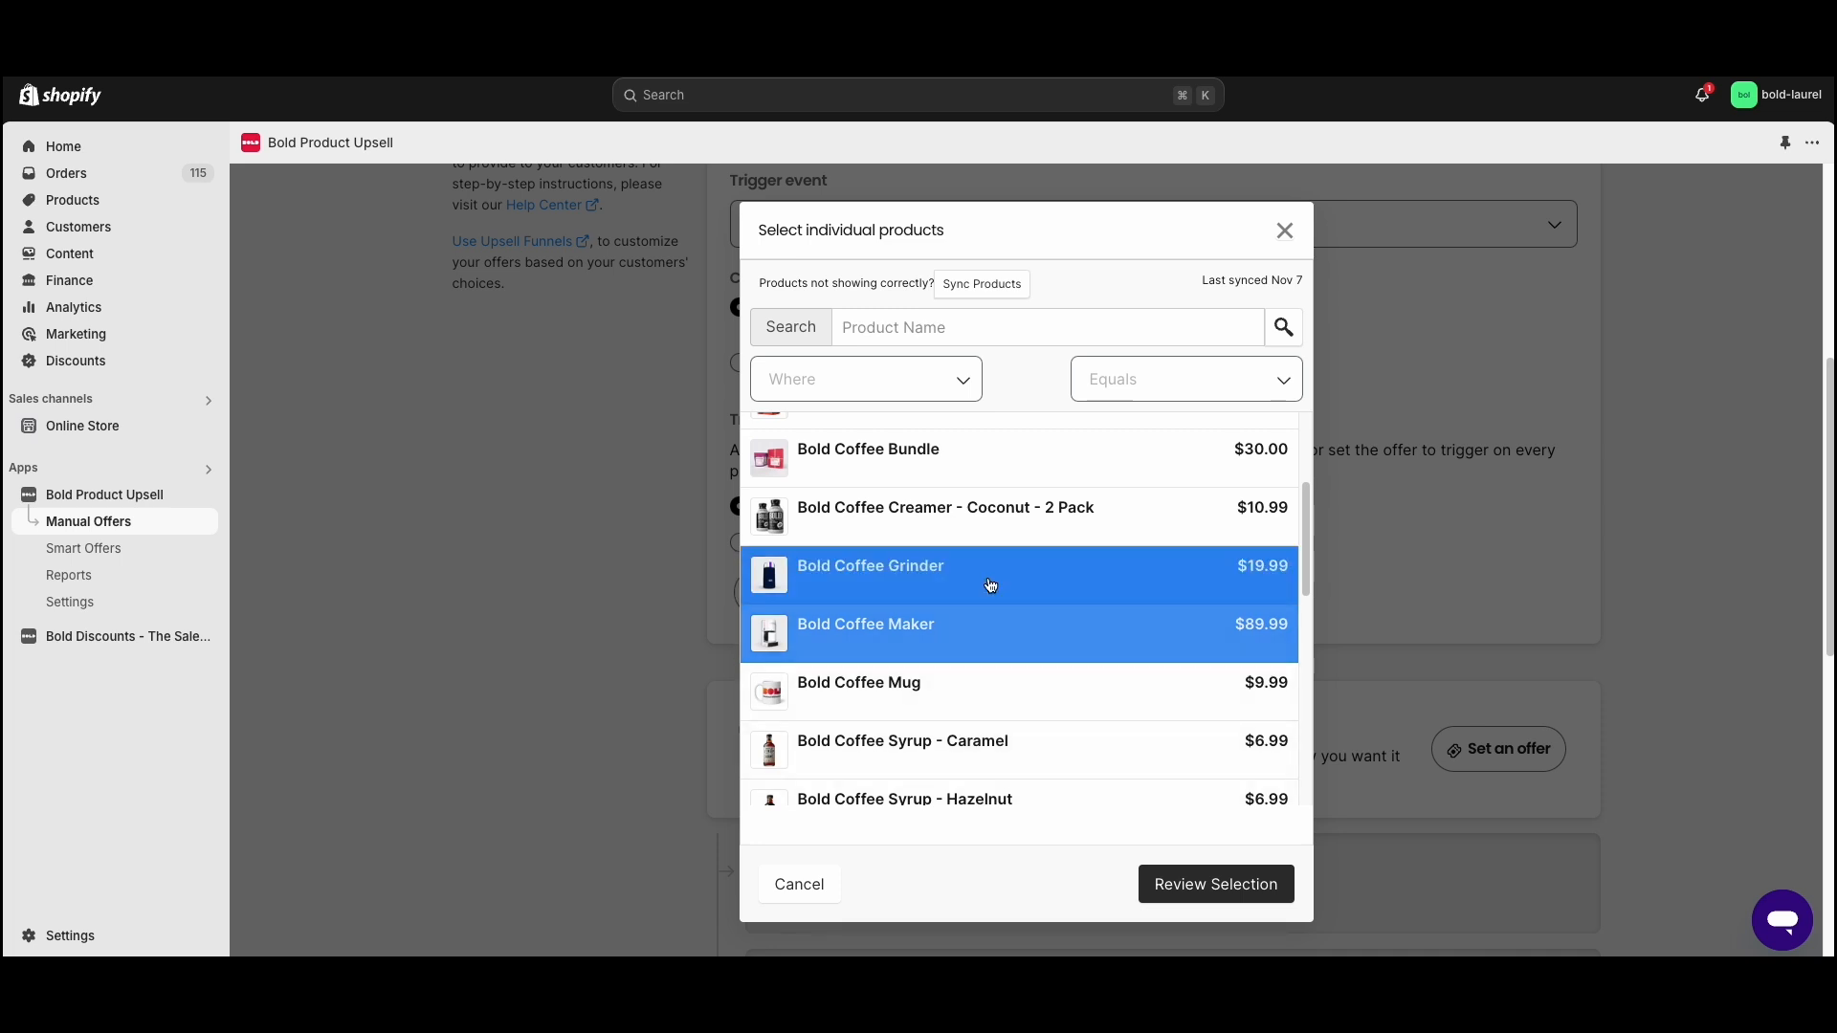
left_click(1190, 886)
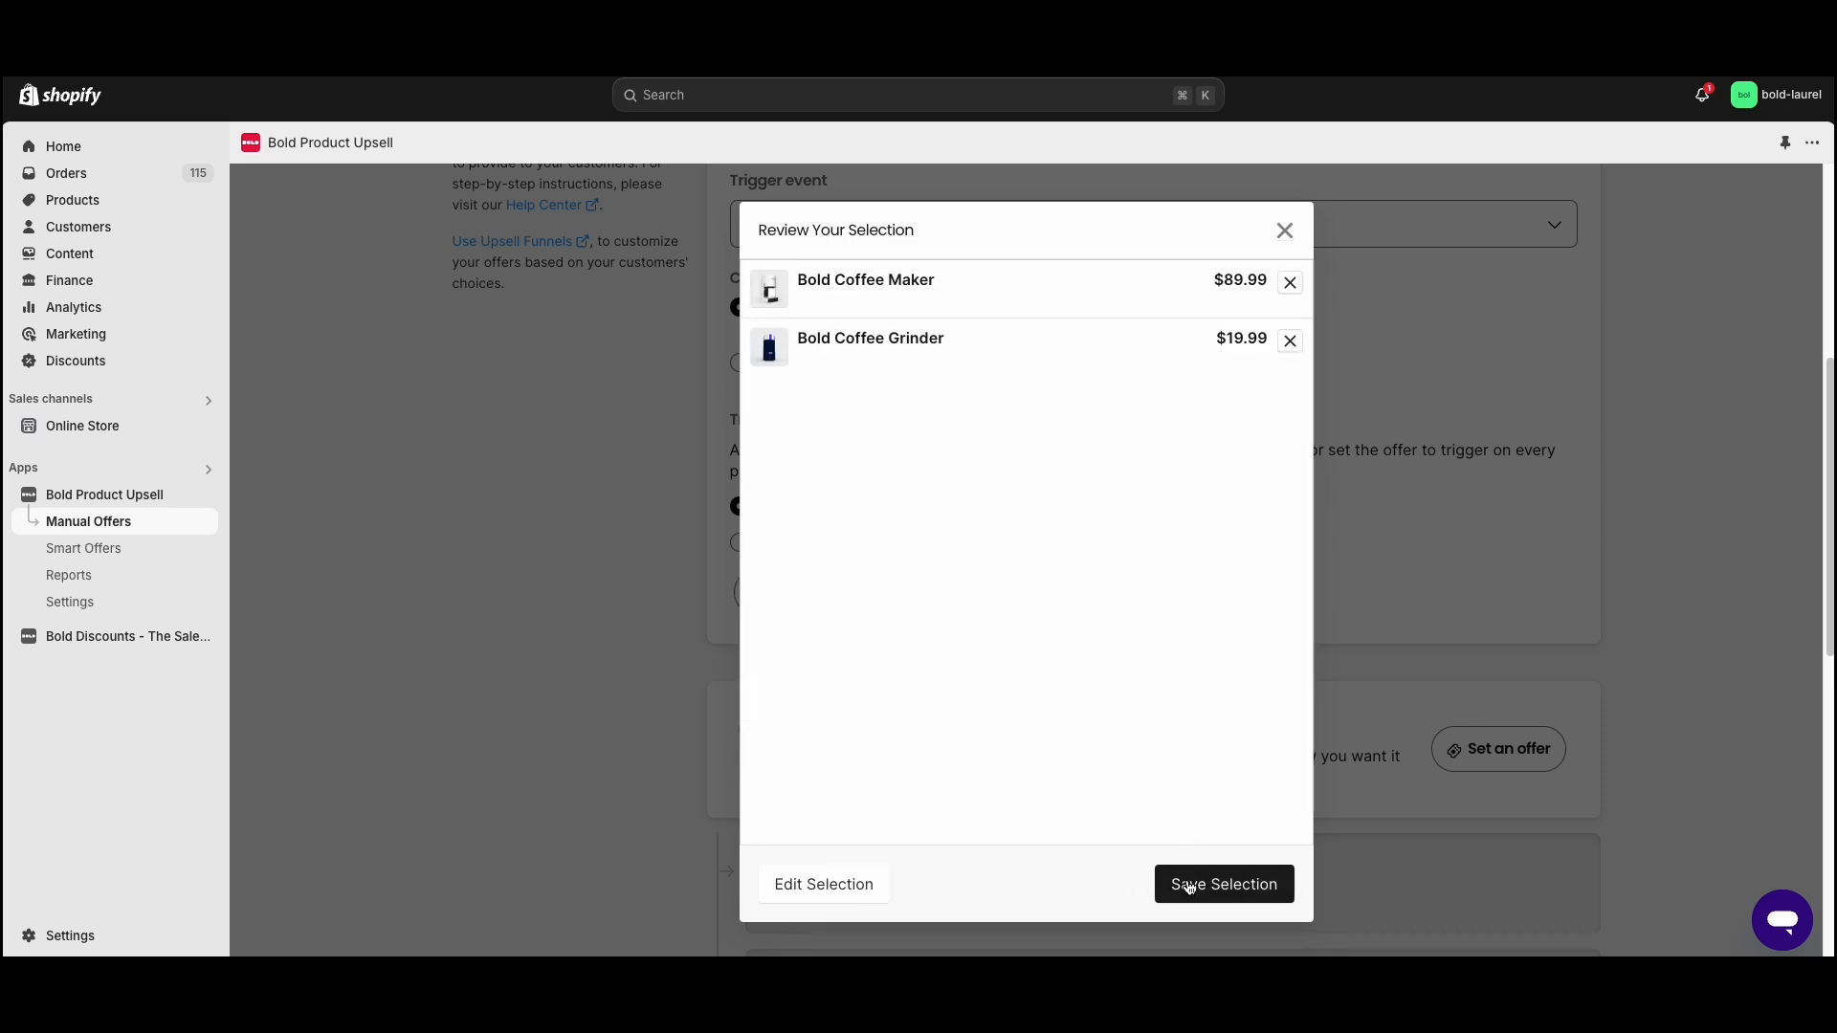
left_click(1188, 887)
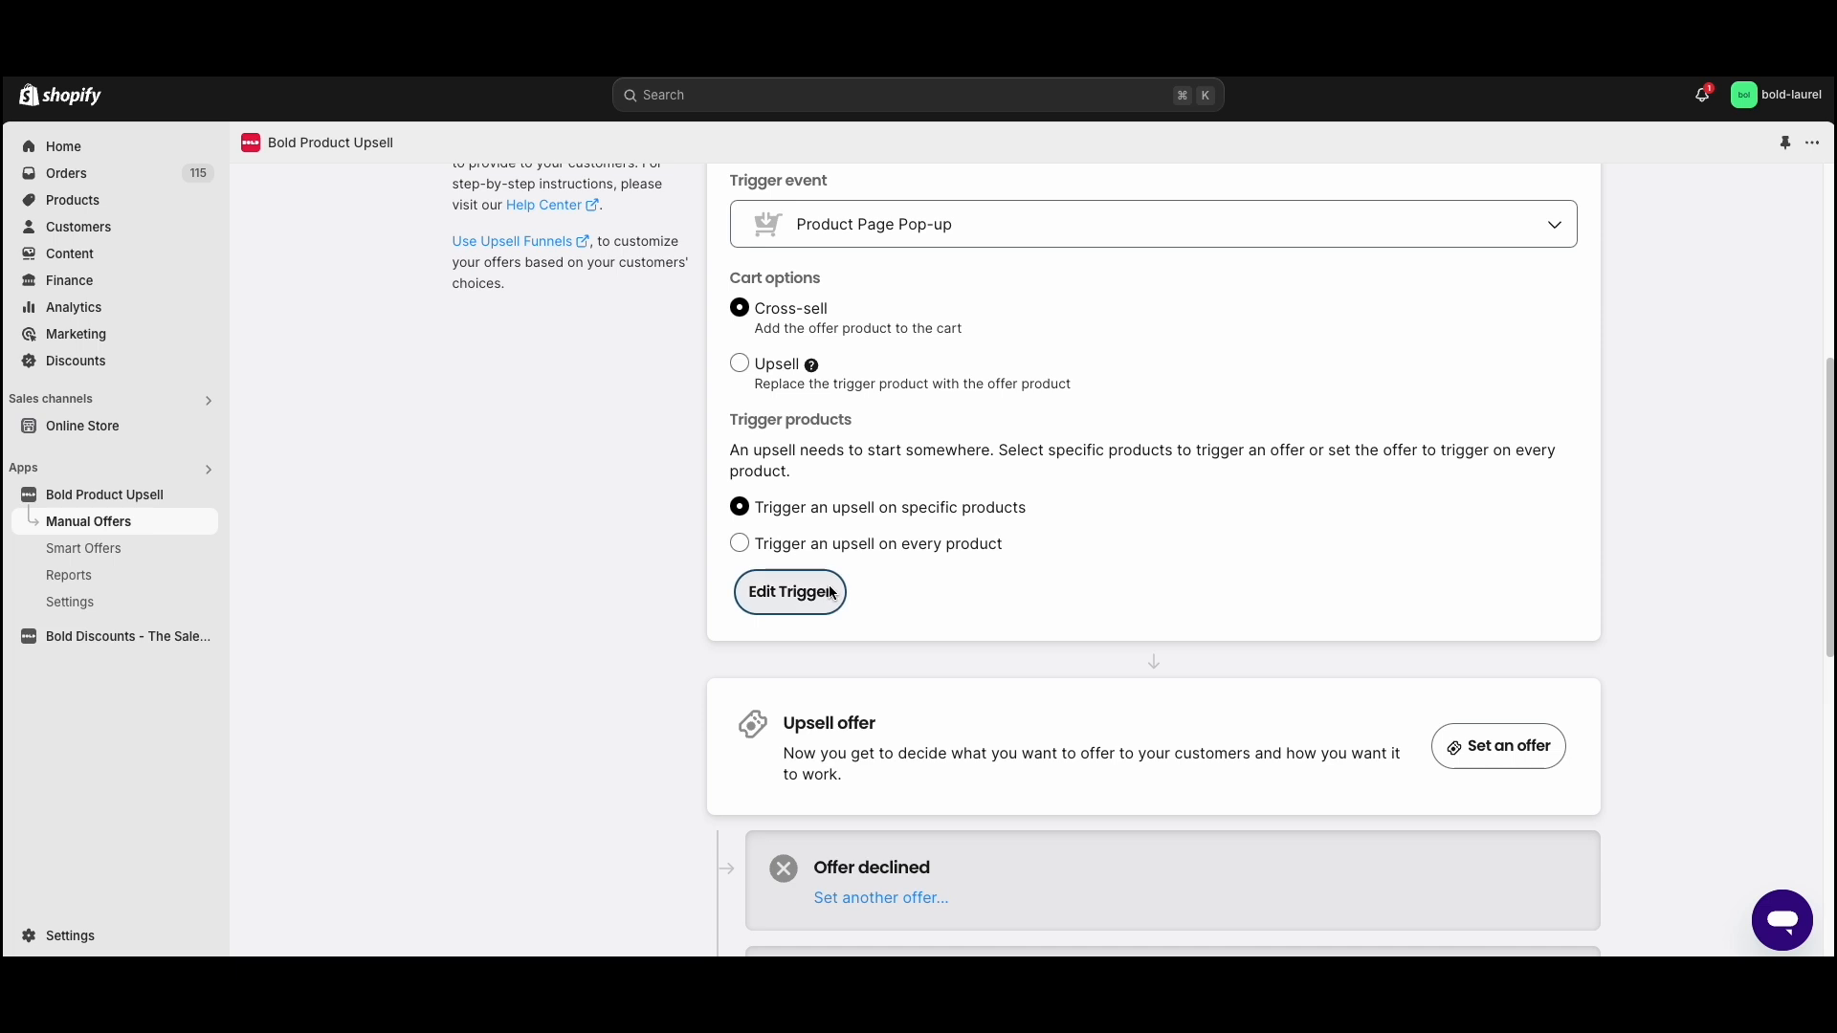
- Reopen the trigger product selection, look through the product list and save the same two products
left_click(789, 591)
left_click(848, 877)
scroll(953, 654, "down", 3)
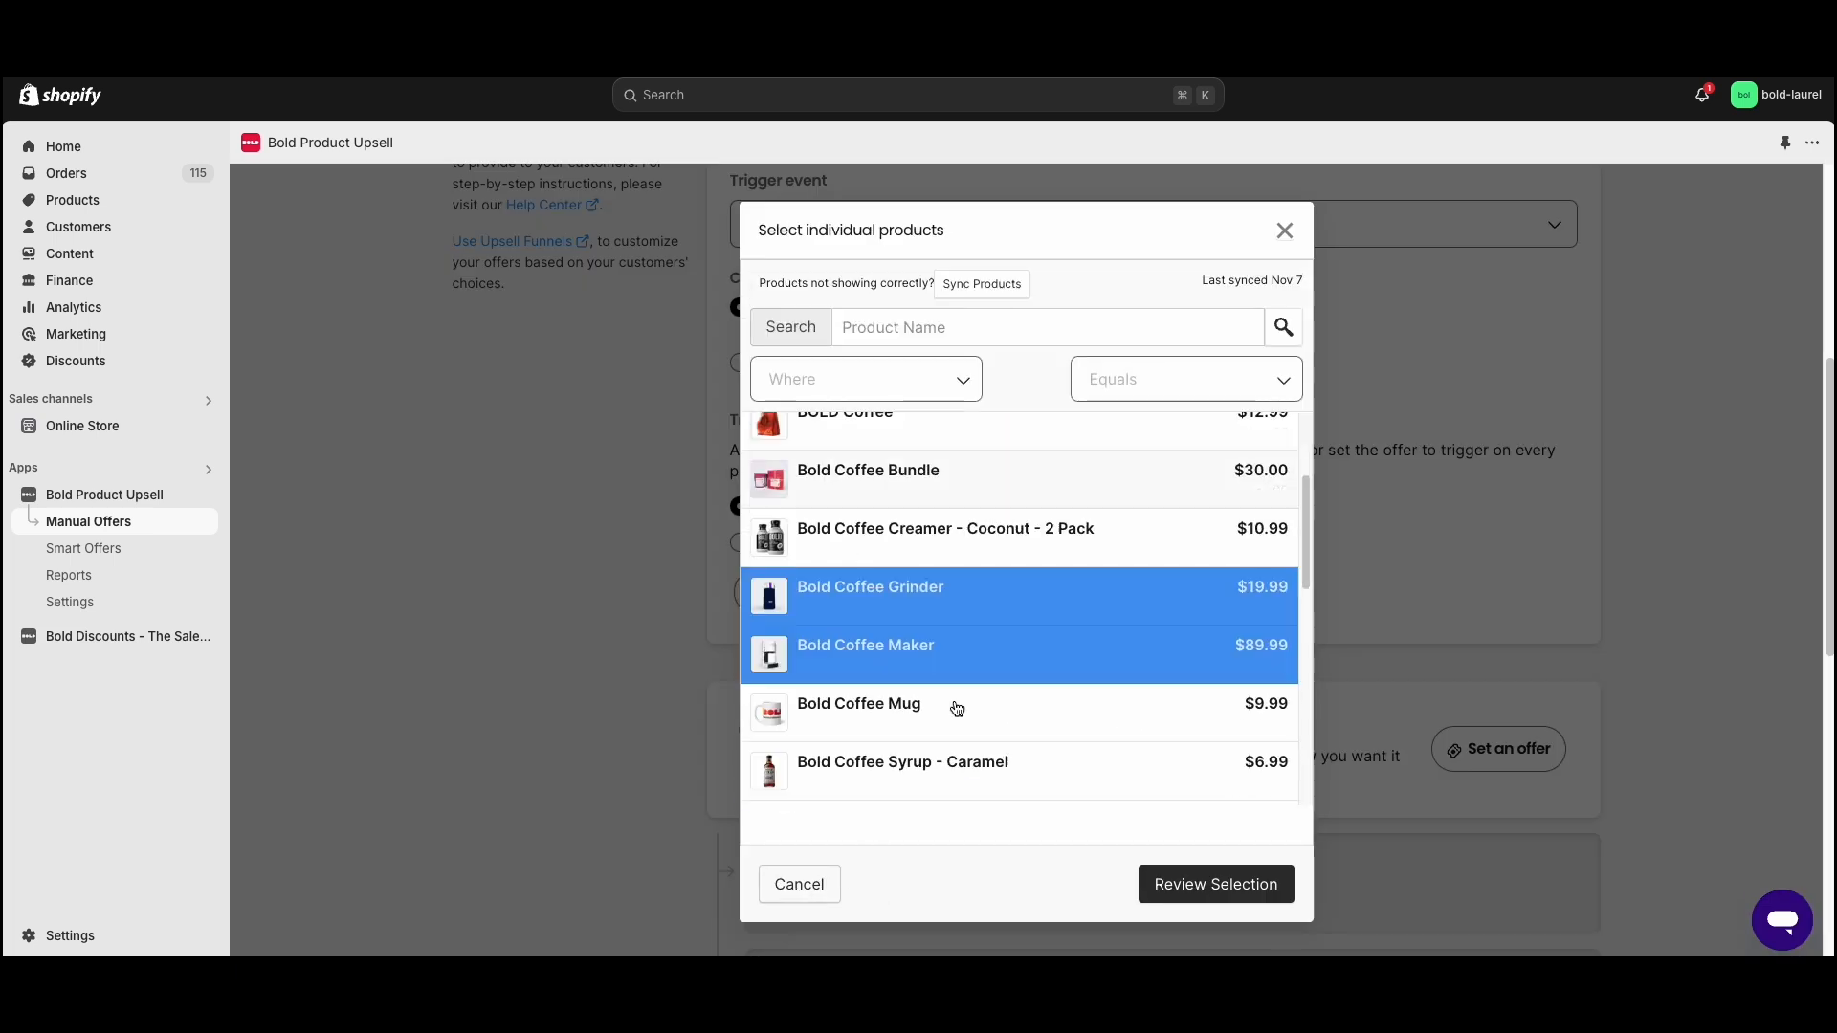
scroll(1074, 672, "up", 1)
left_click(1172, 900)
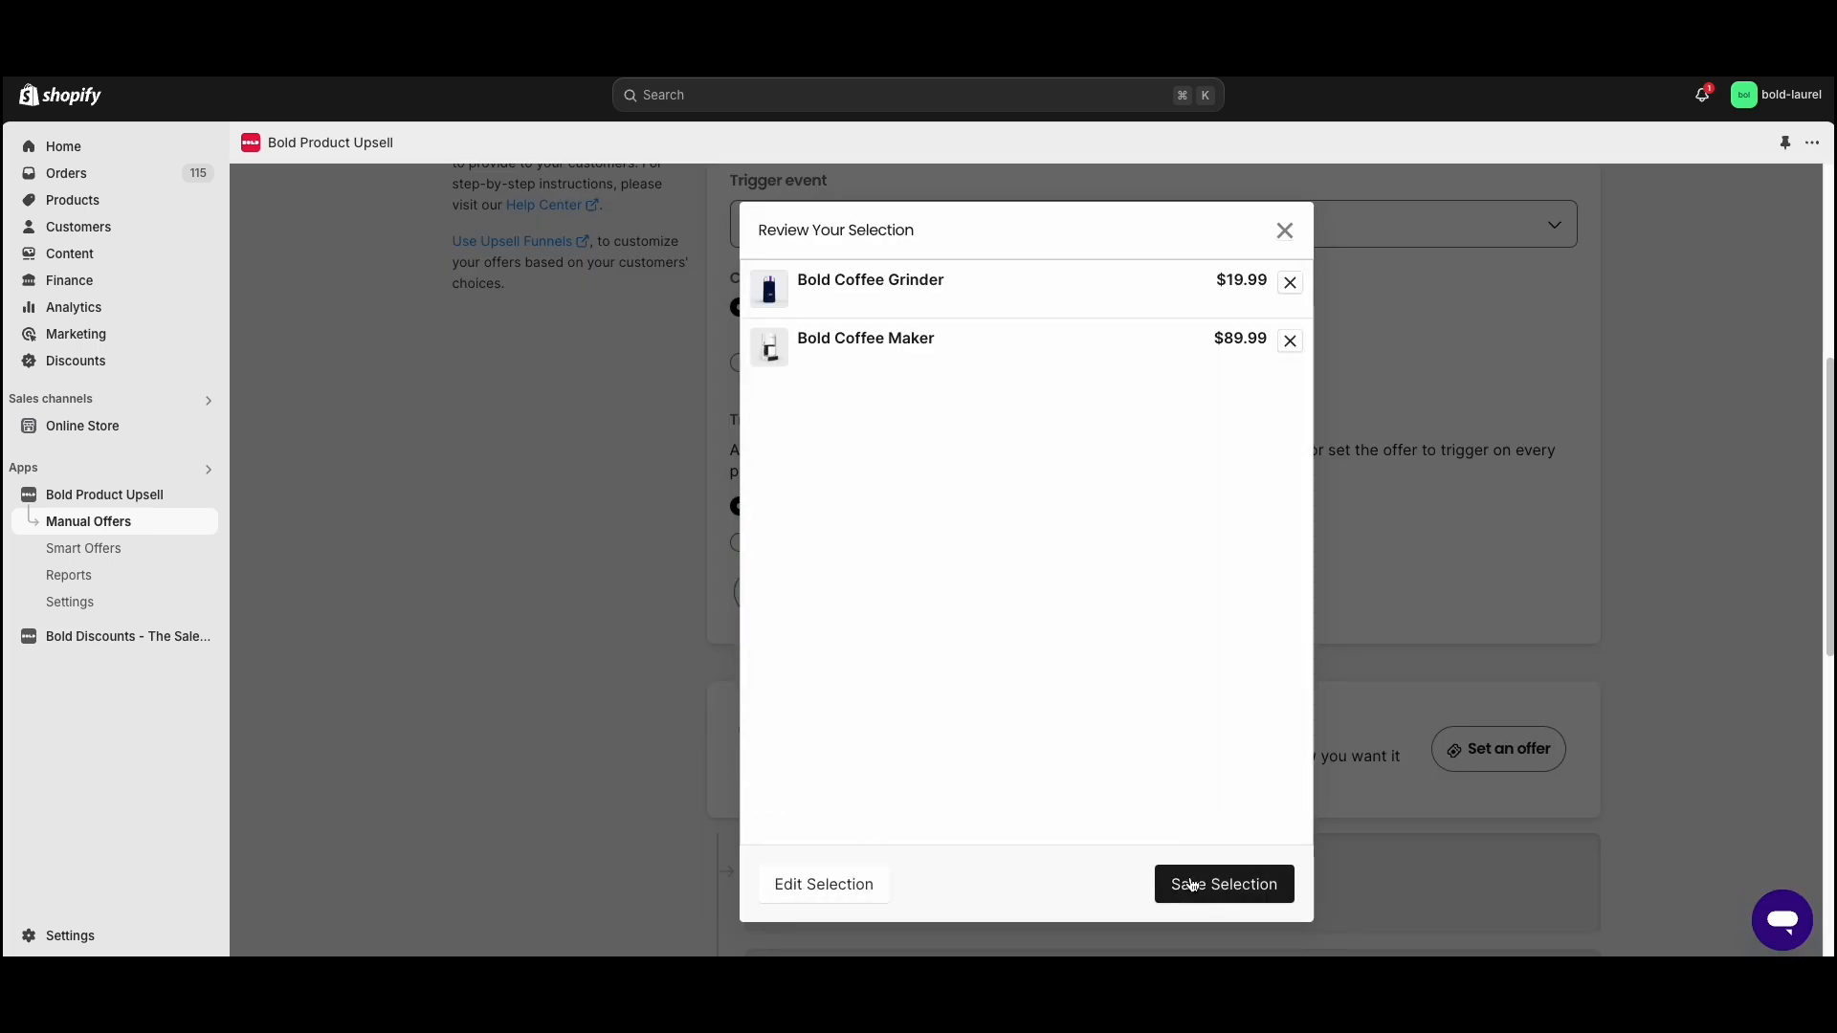
left_click(1190, 887)
- Set up the upsell offer popup with the title "Add this as well!" and the description "We think you'll like this"
scroll(1018, 586, "down", 3)
left_click(1463, 547)
scroll(1147, 535, "up", 3)
left_click(839, 555)
left_click(836, 553)
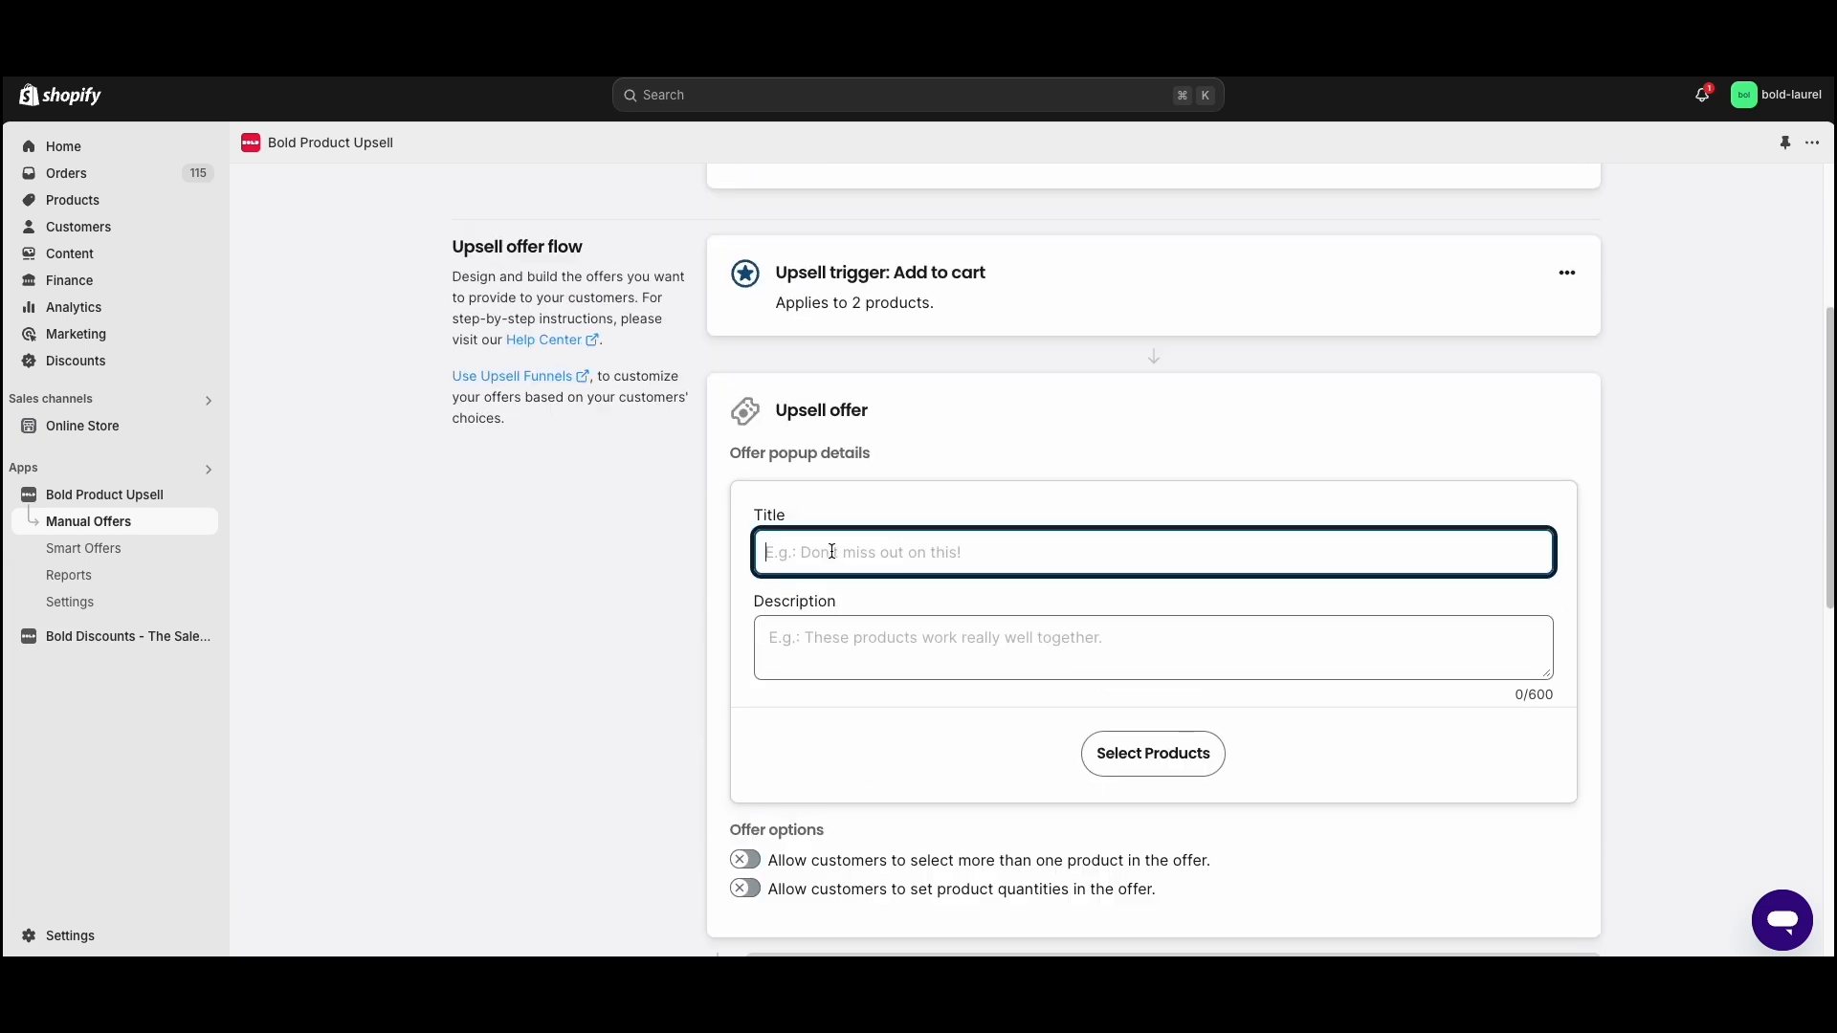
type("A")
left_click(832, 648)
type("We think you'll likw")
key("BackSpace")
type("e this")
- Select Bold Catalyst as the product for the upsell offer and save the selection
left_click(1153, 753)
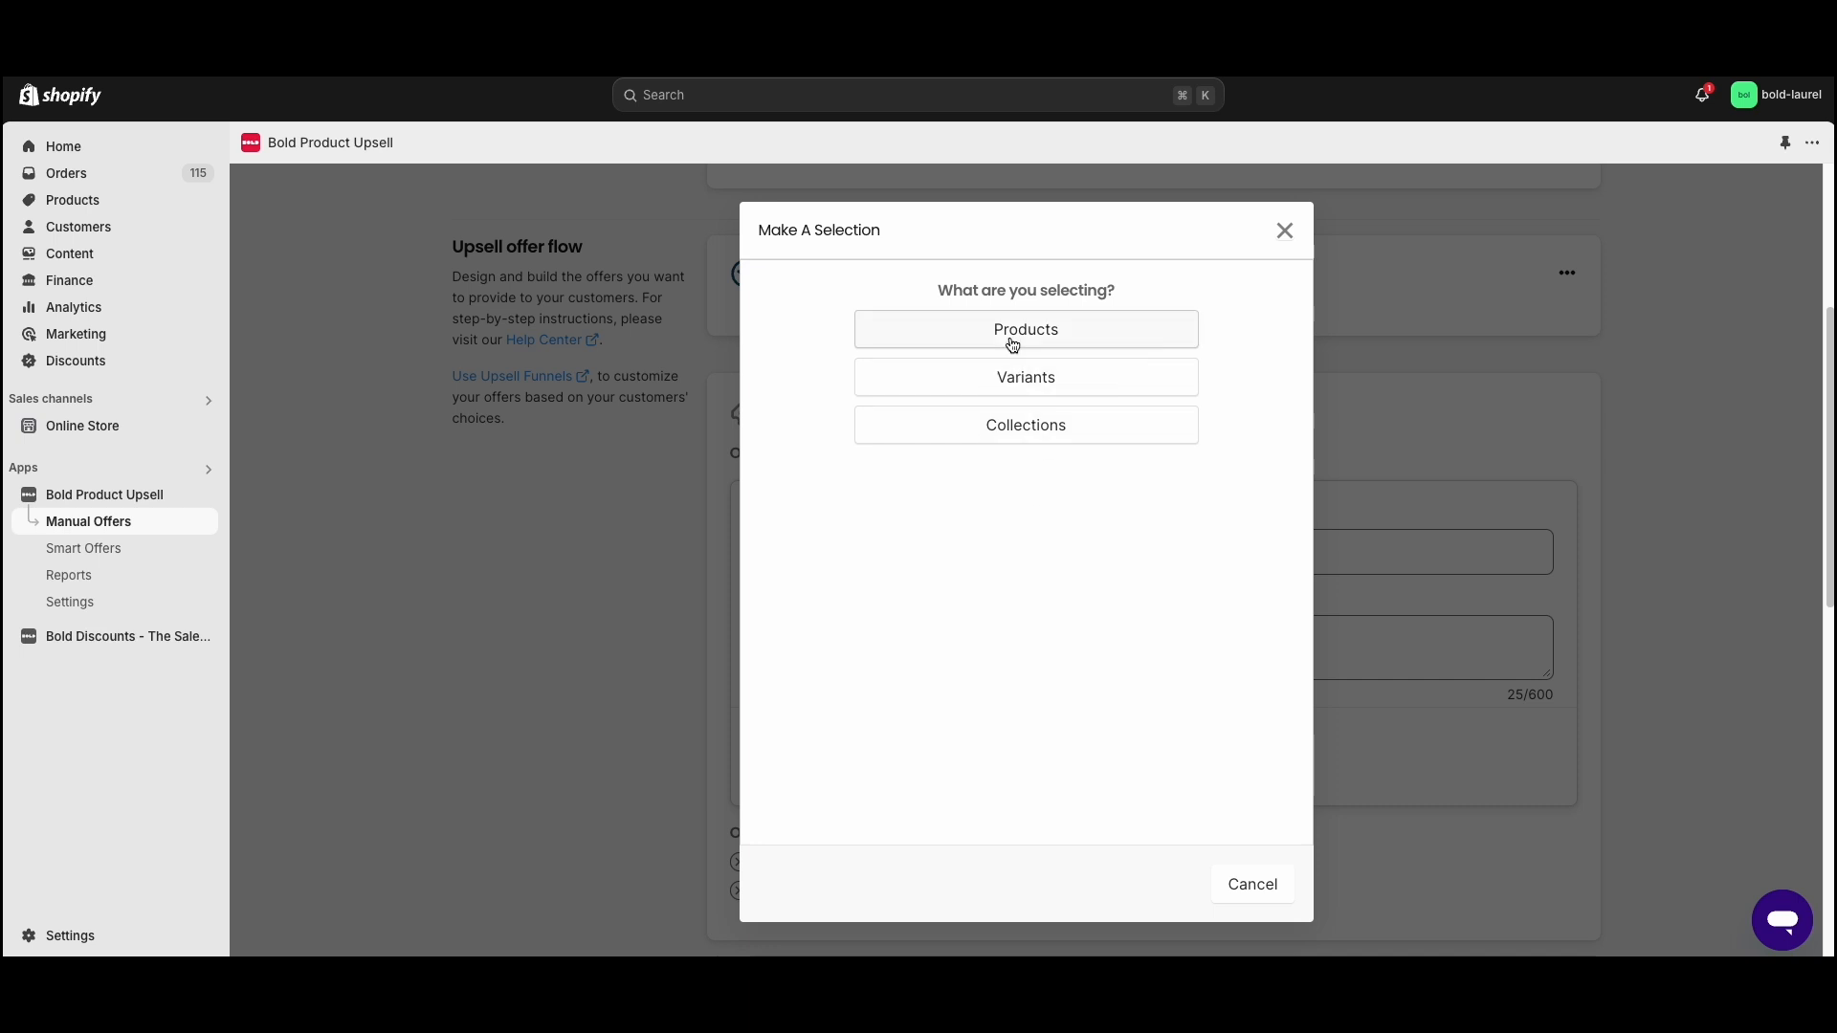
left_click(1012, 345)
scroll(935, 562, "down", 1)
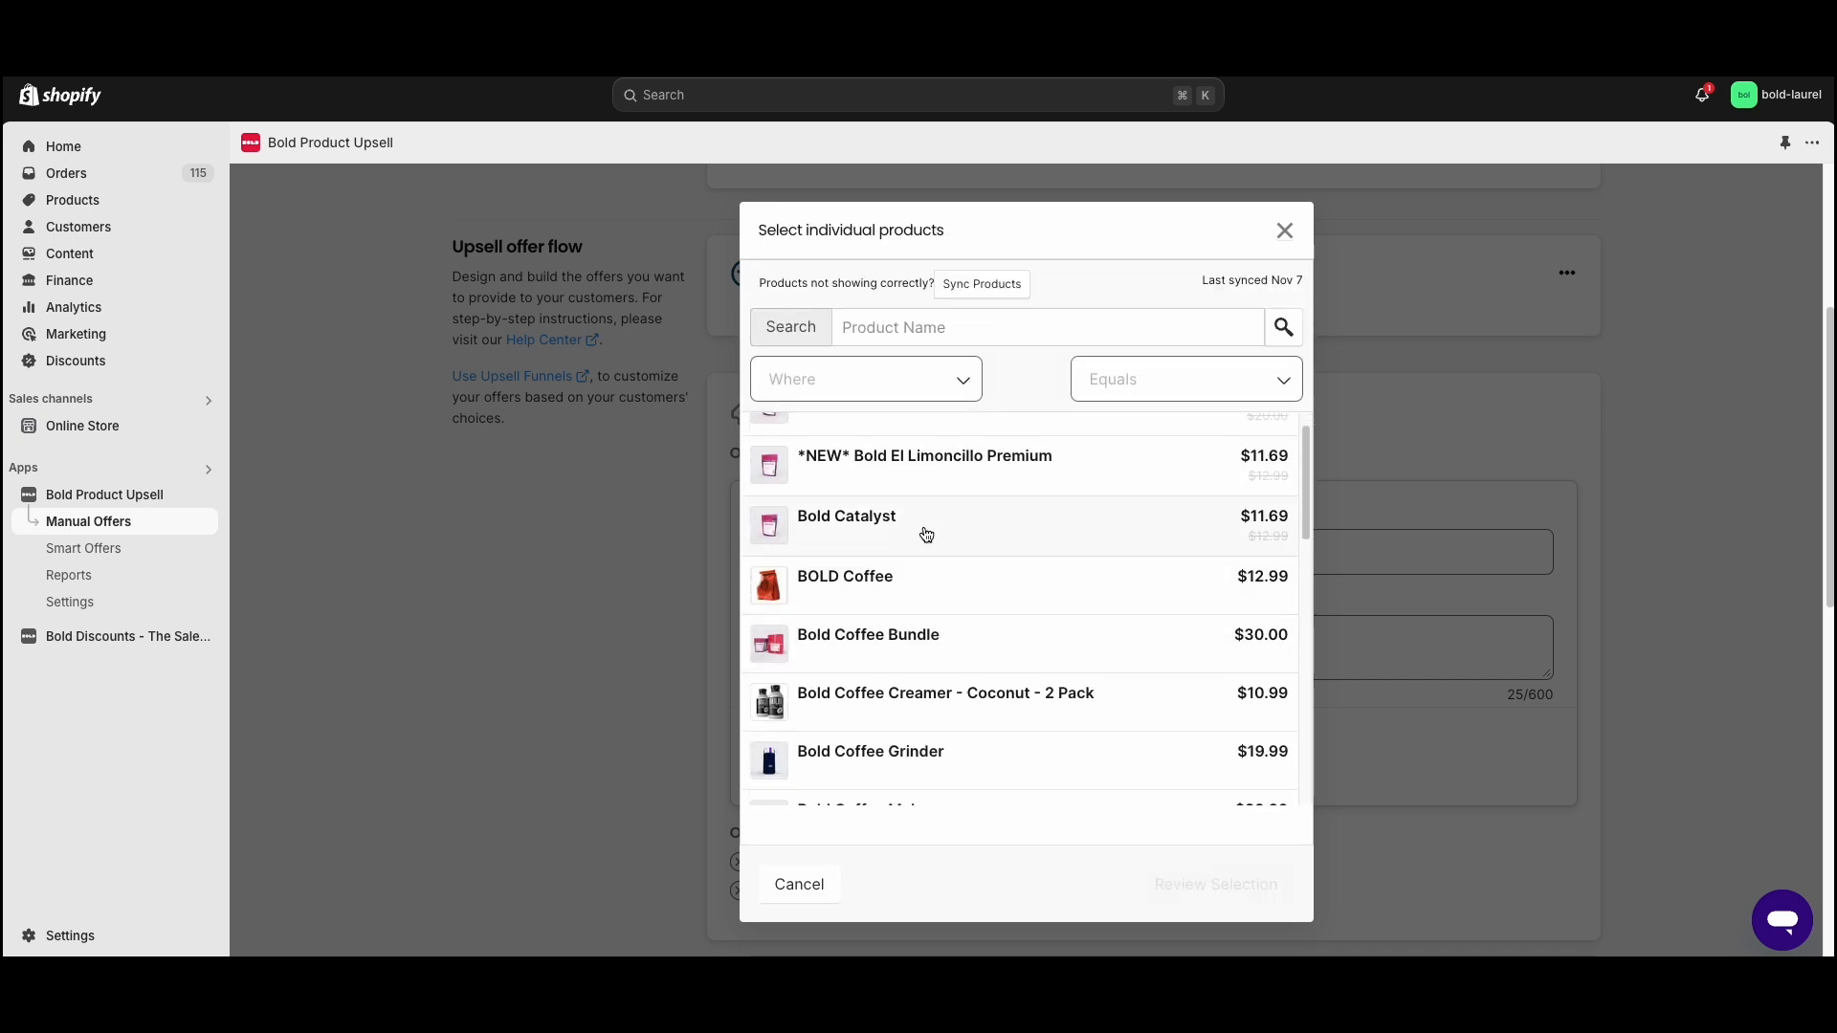
left_click(926, 536)
left_click(1215, 884)
left_click(1207, 886)
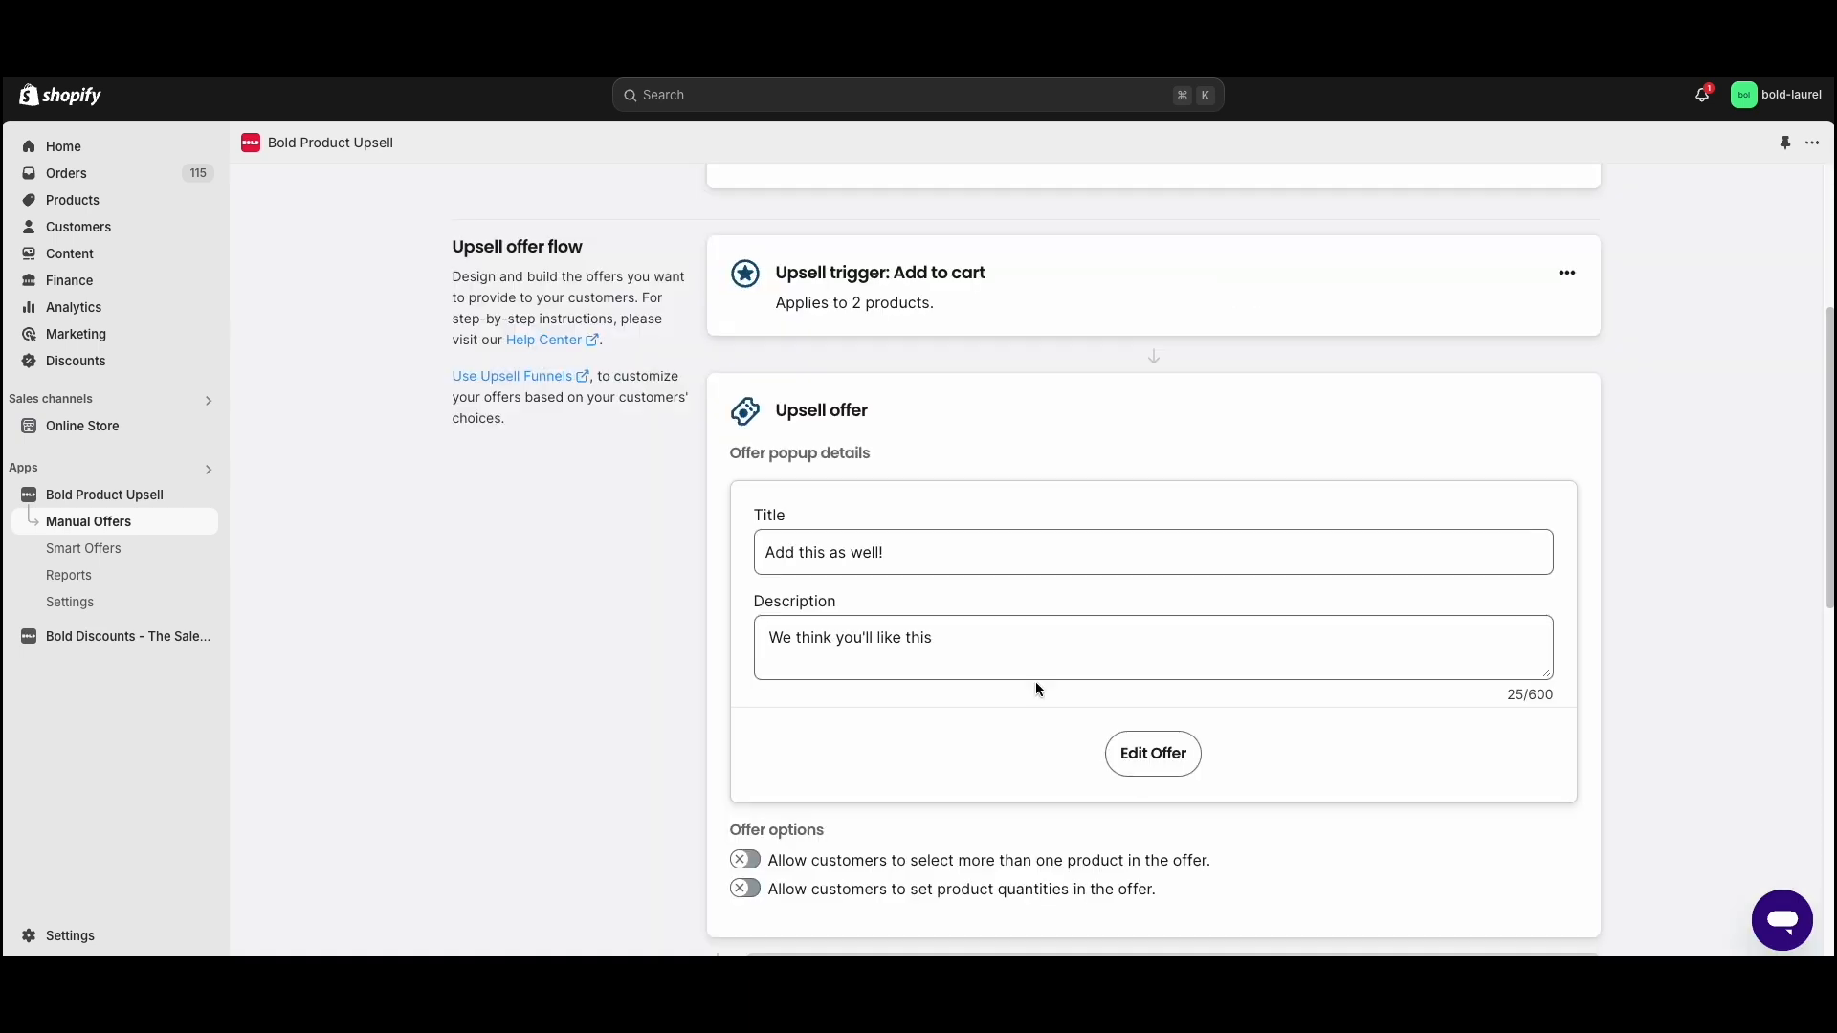
- Add a follow-up for a declined offer titled "Try this instead", with a description starting with "Enjoy" and ending in an exclamation mark
scroll(1079, 728, "down", 3)
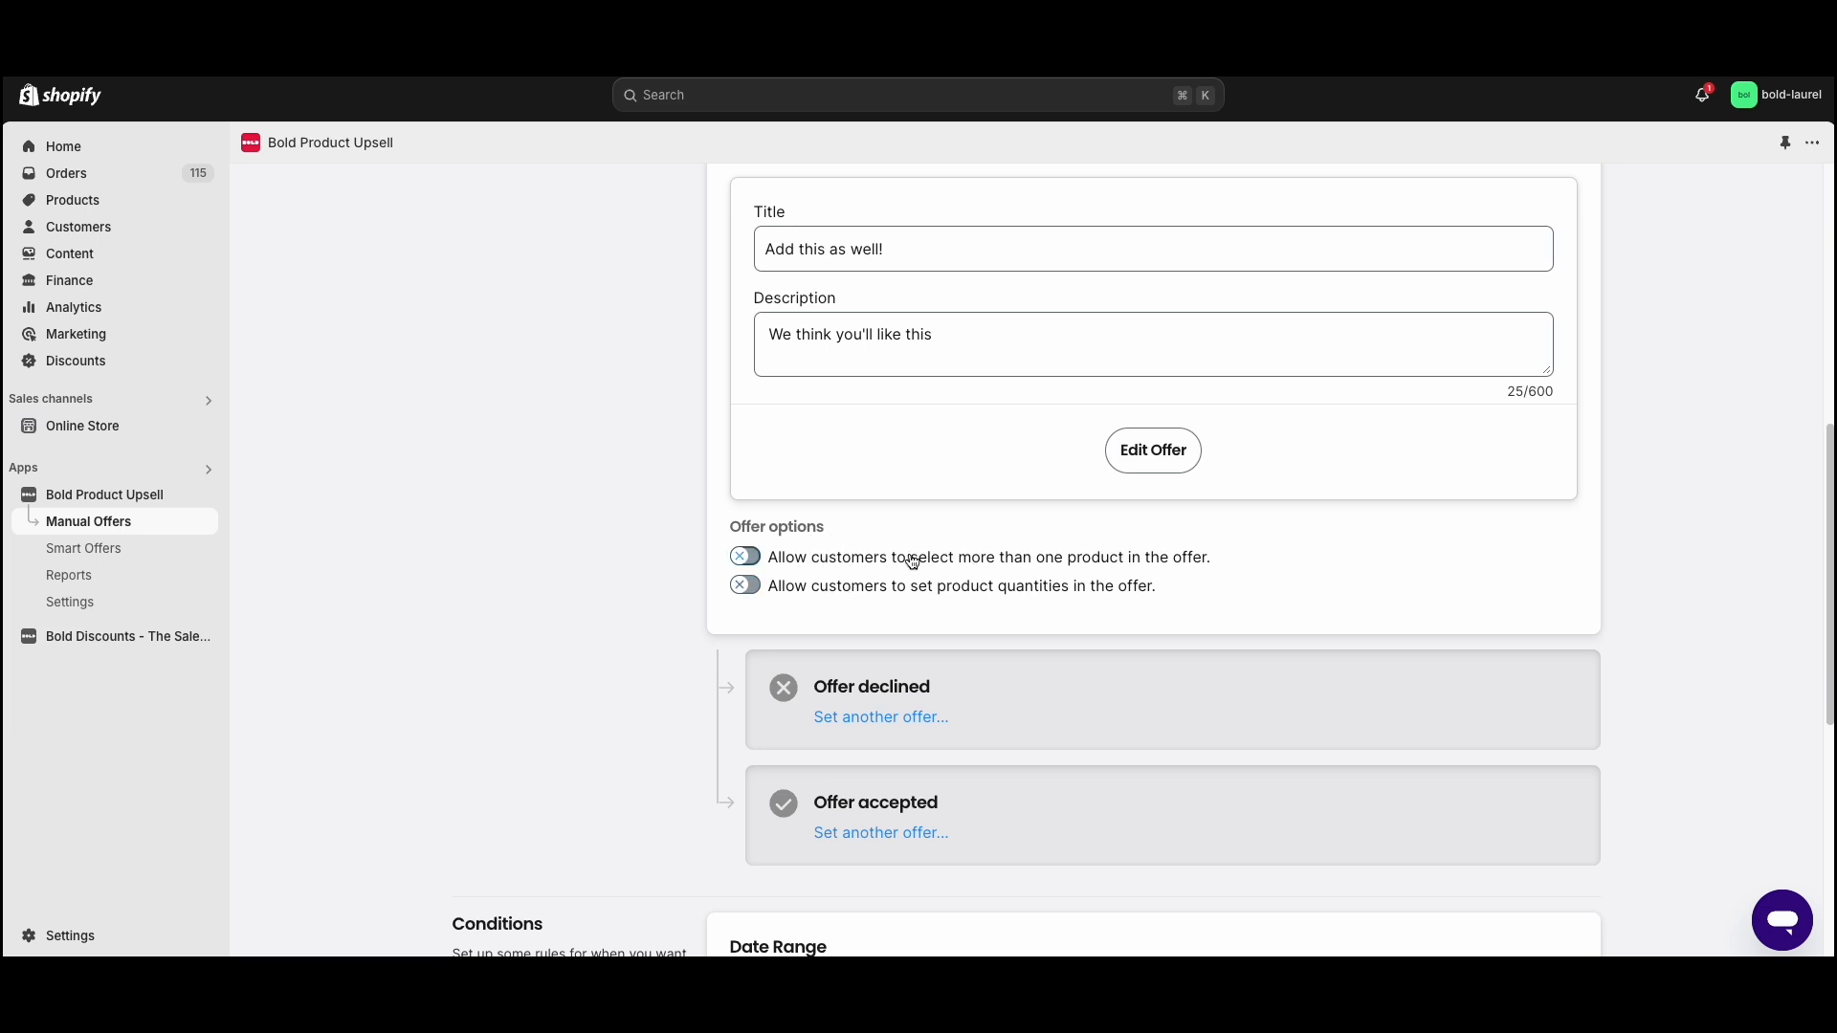
scroll(787, 587, "down", 1)
scroll(787, 587, "down", 2)
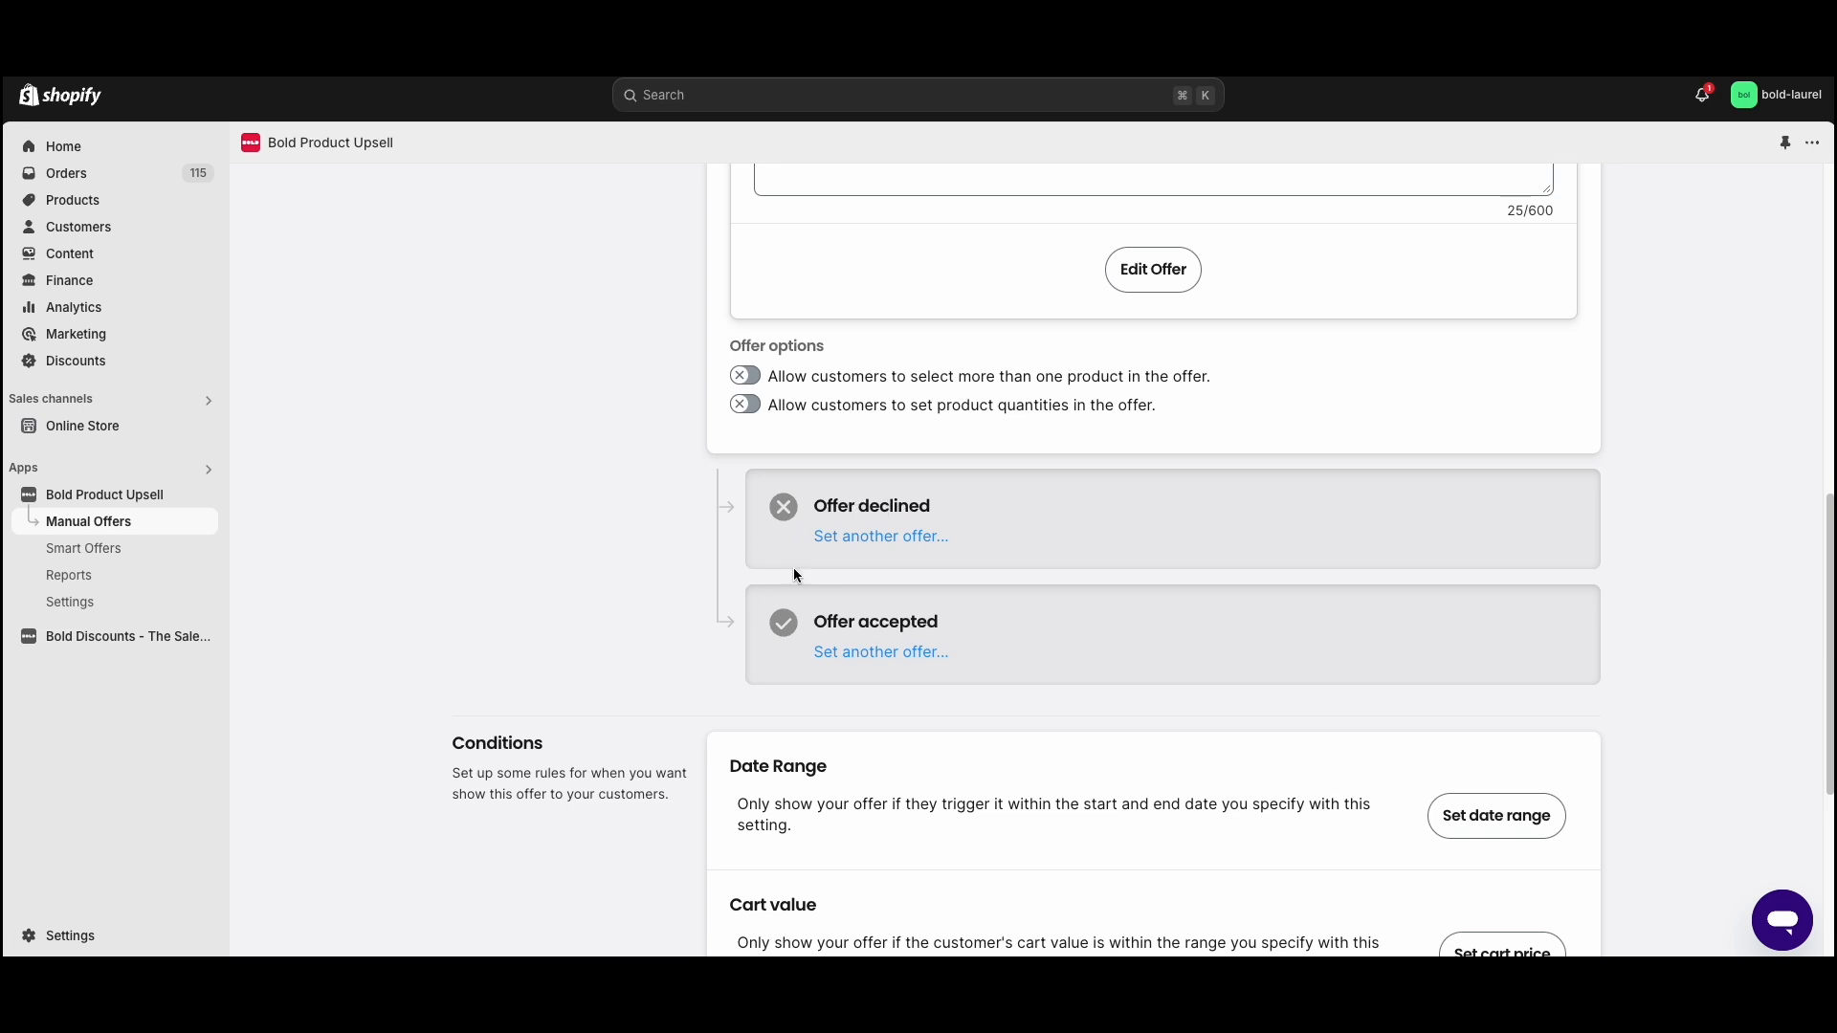
scroll(870, 517, "up", 3)
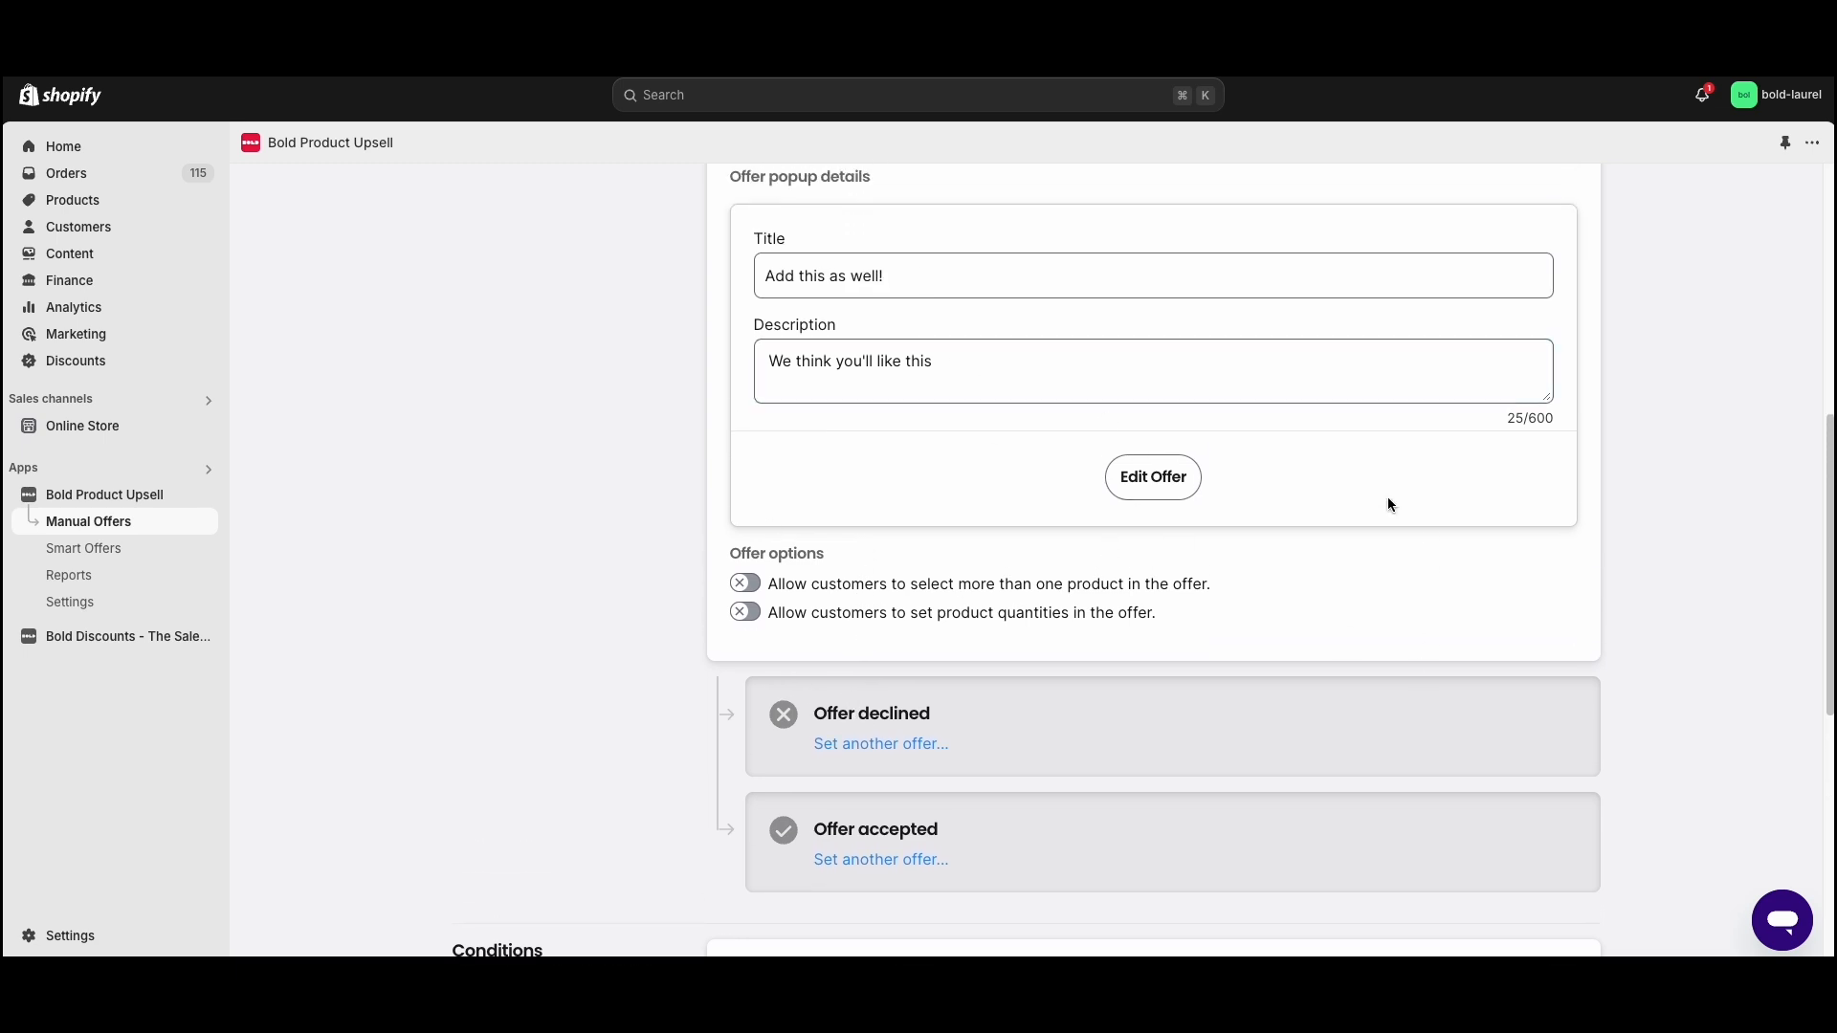
scroll(920, 708, "down", 2)
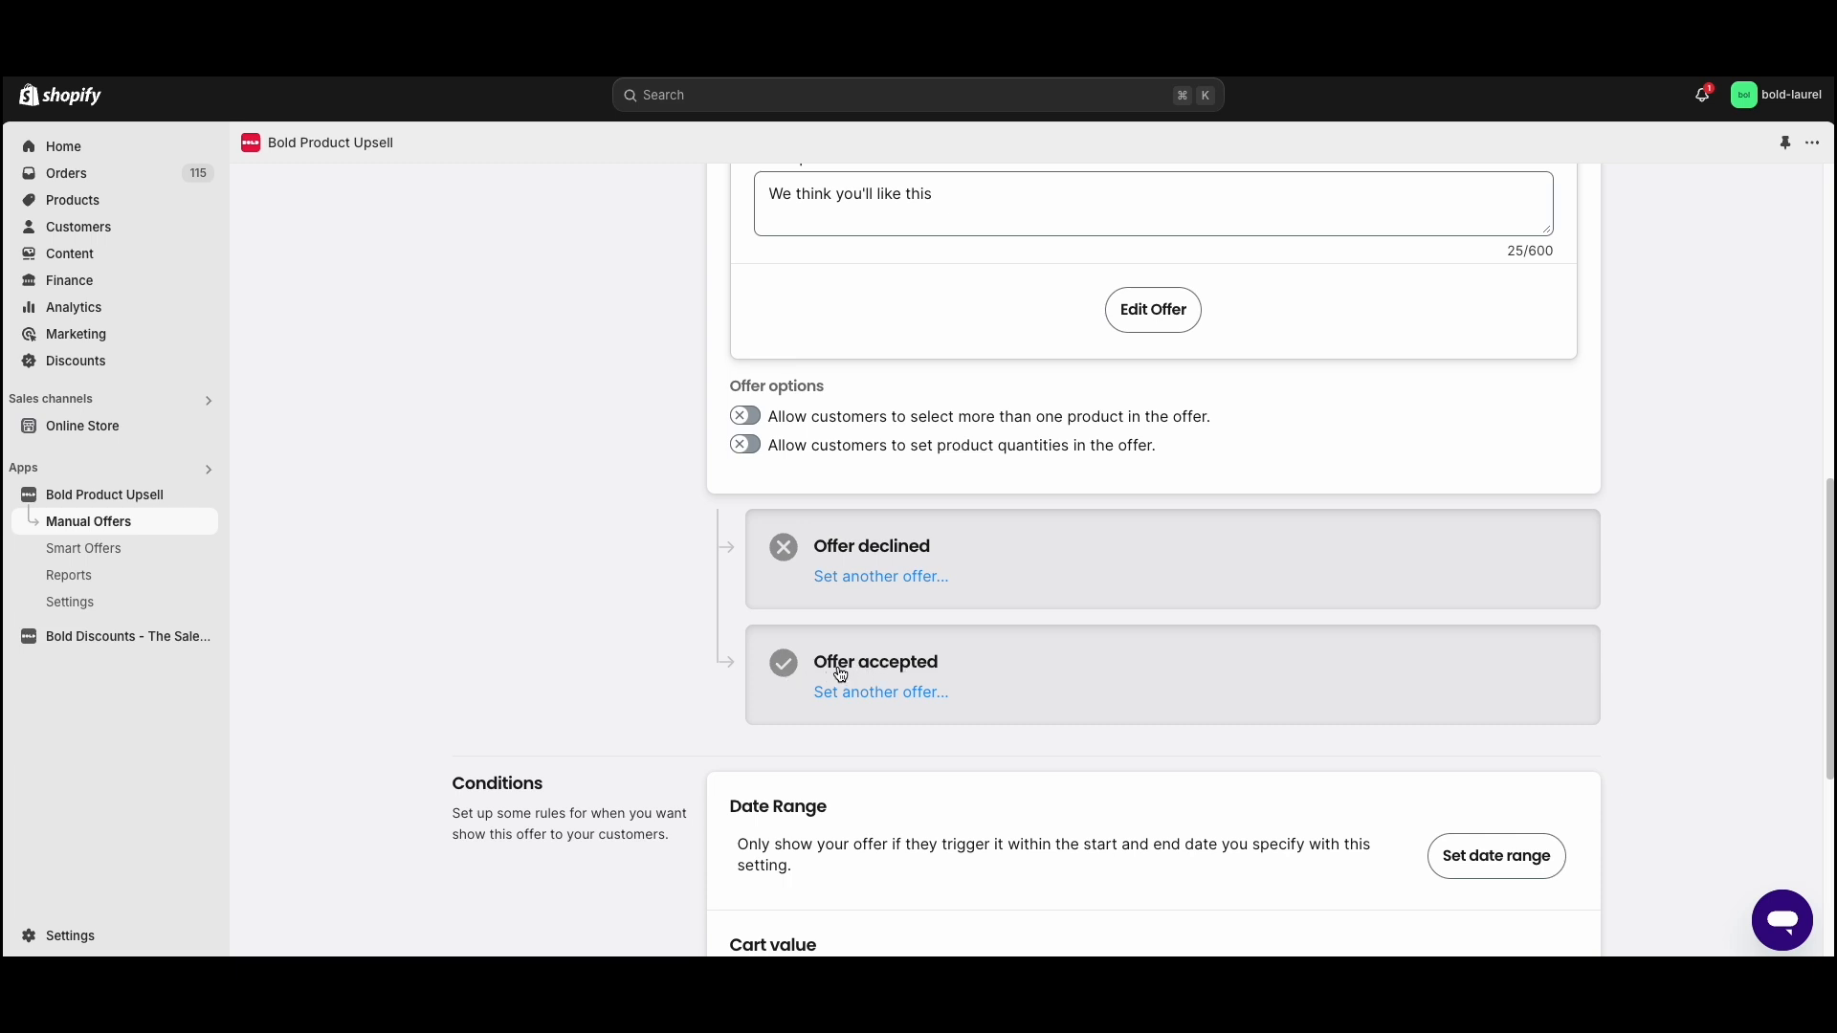
left_click(863, 580)
left_click(840, 395)
left_click(848, 399)
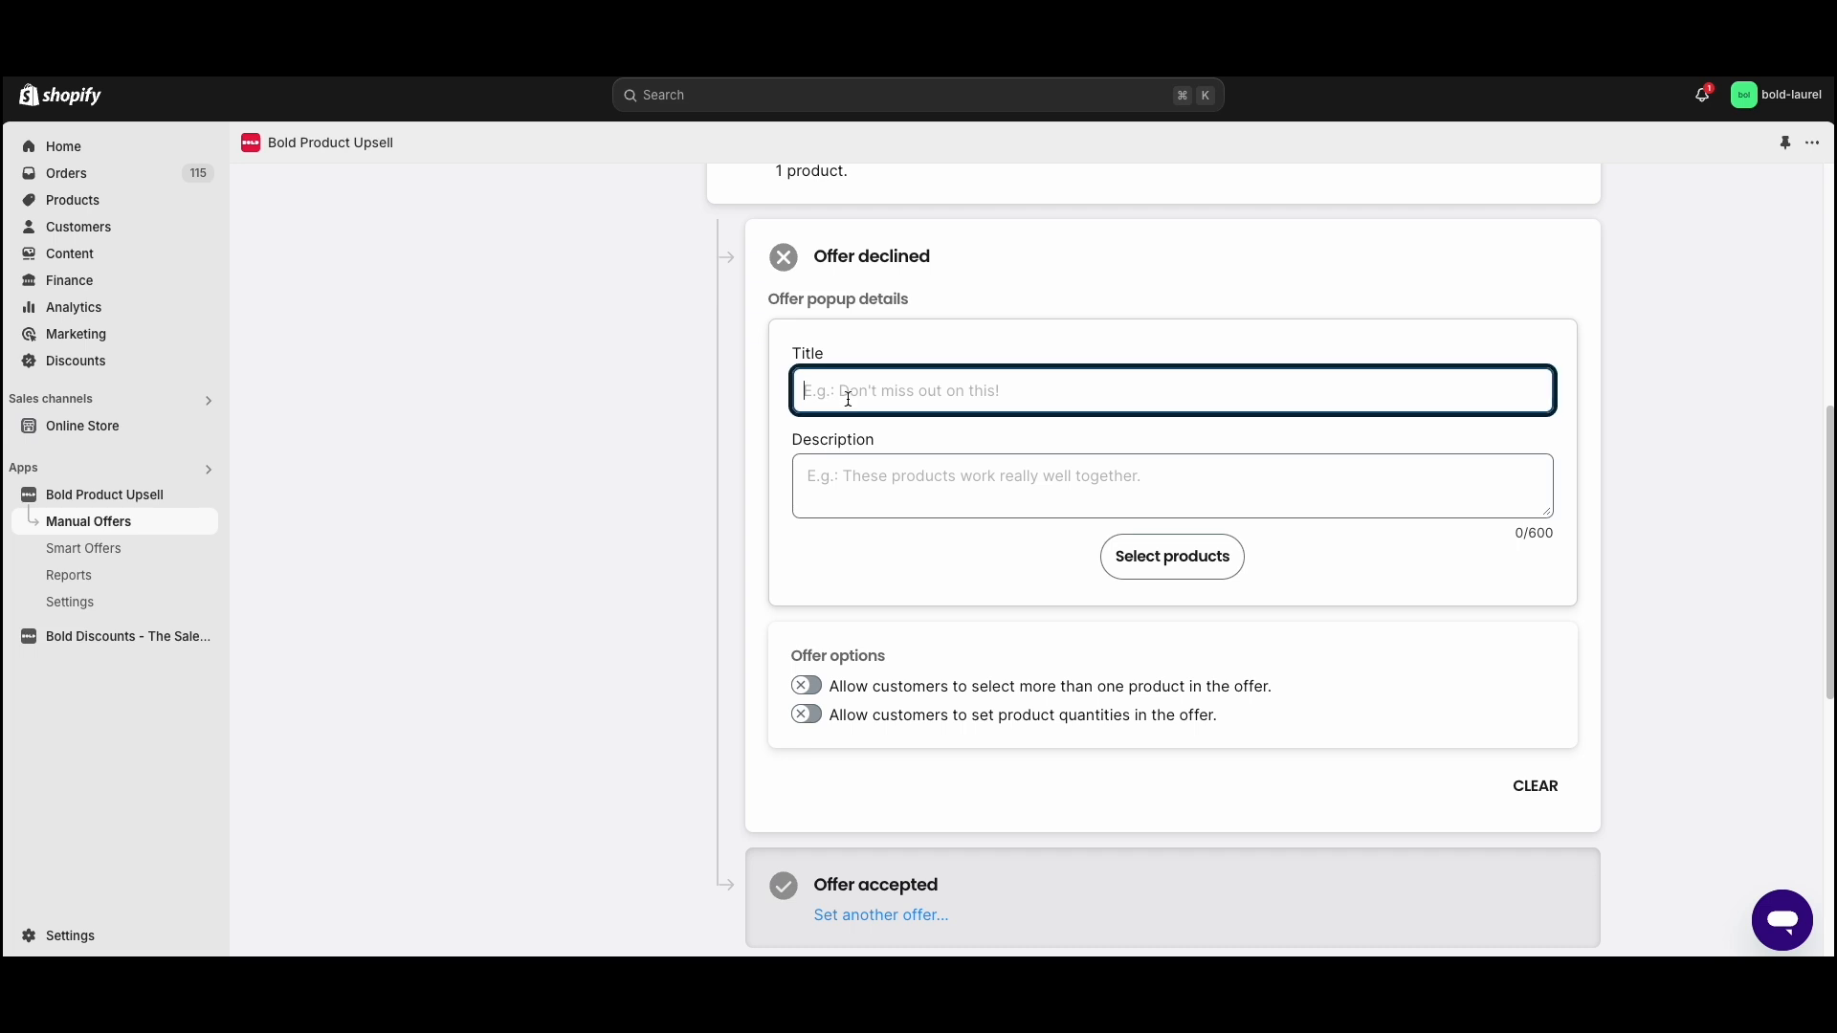
type("Try this instead")
left_click(894, 485)
type("Enho")
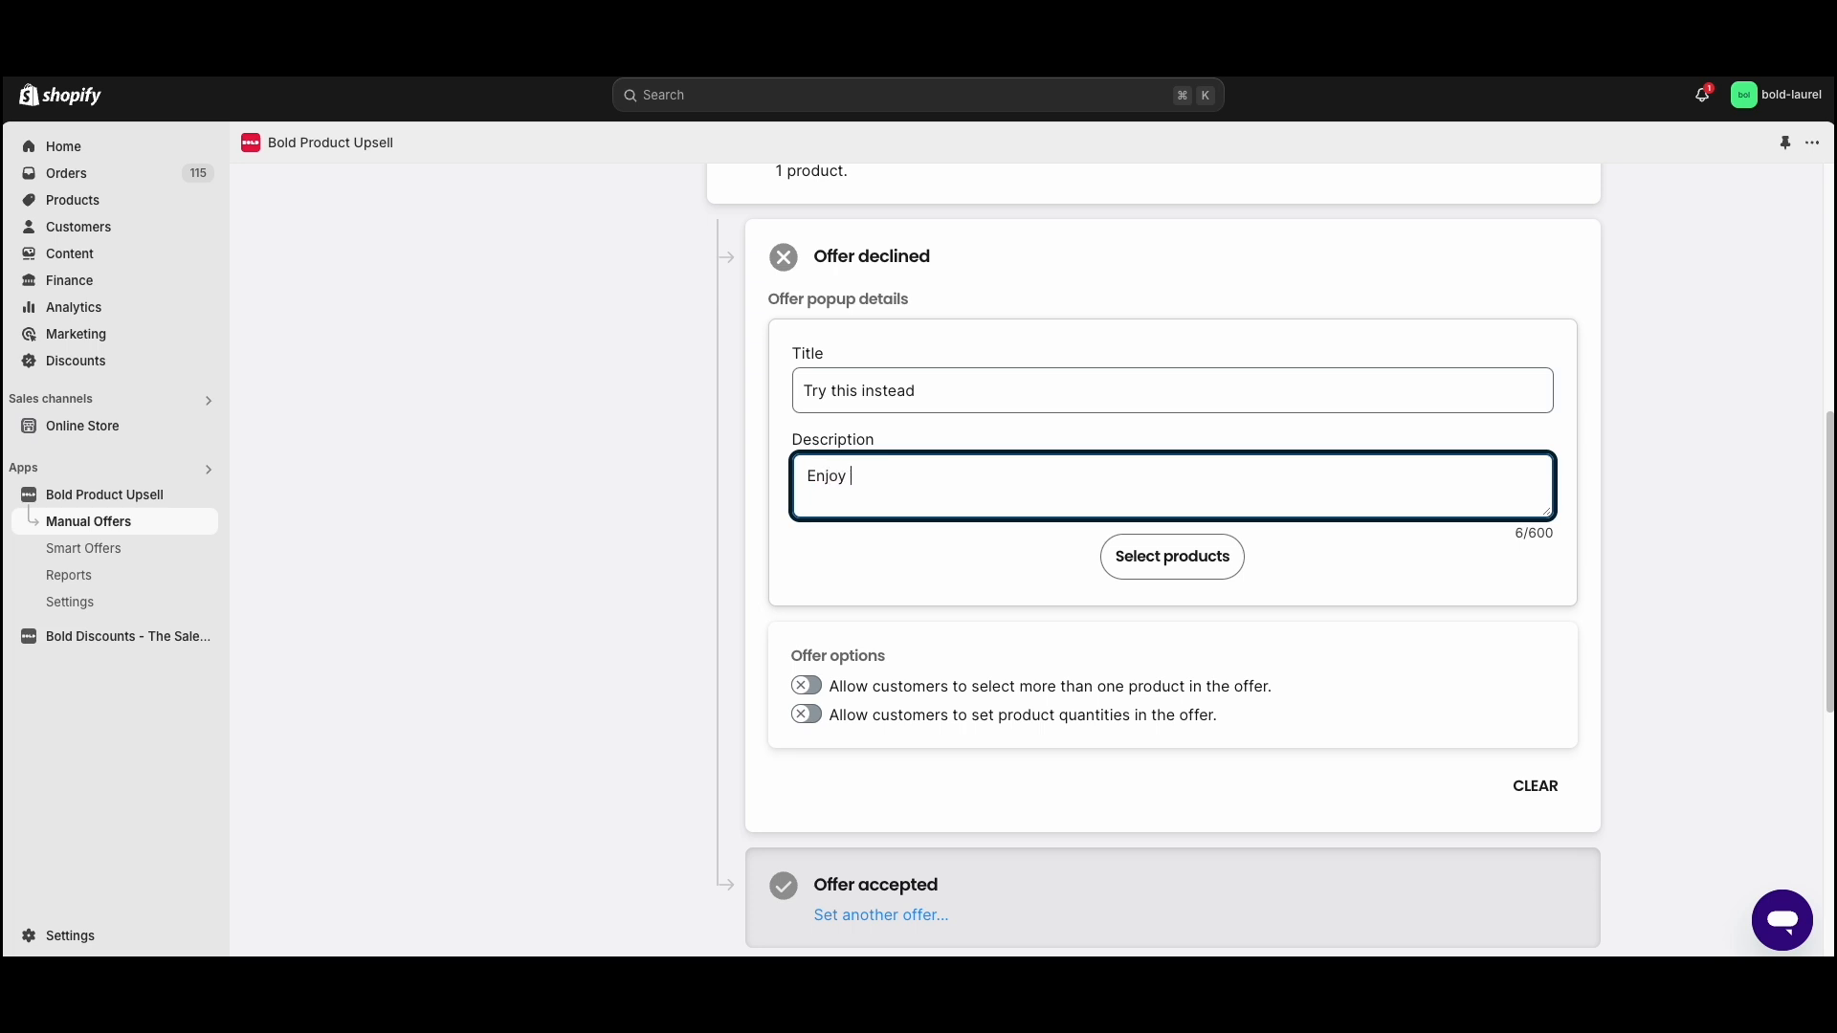
type("!")
- Select Bold Coffee Syrup - Caramel as the product for the declined-offer follow-up and save the selection
left_click(1172, 556)
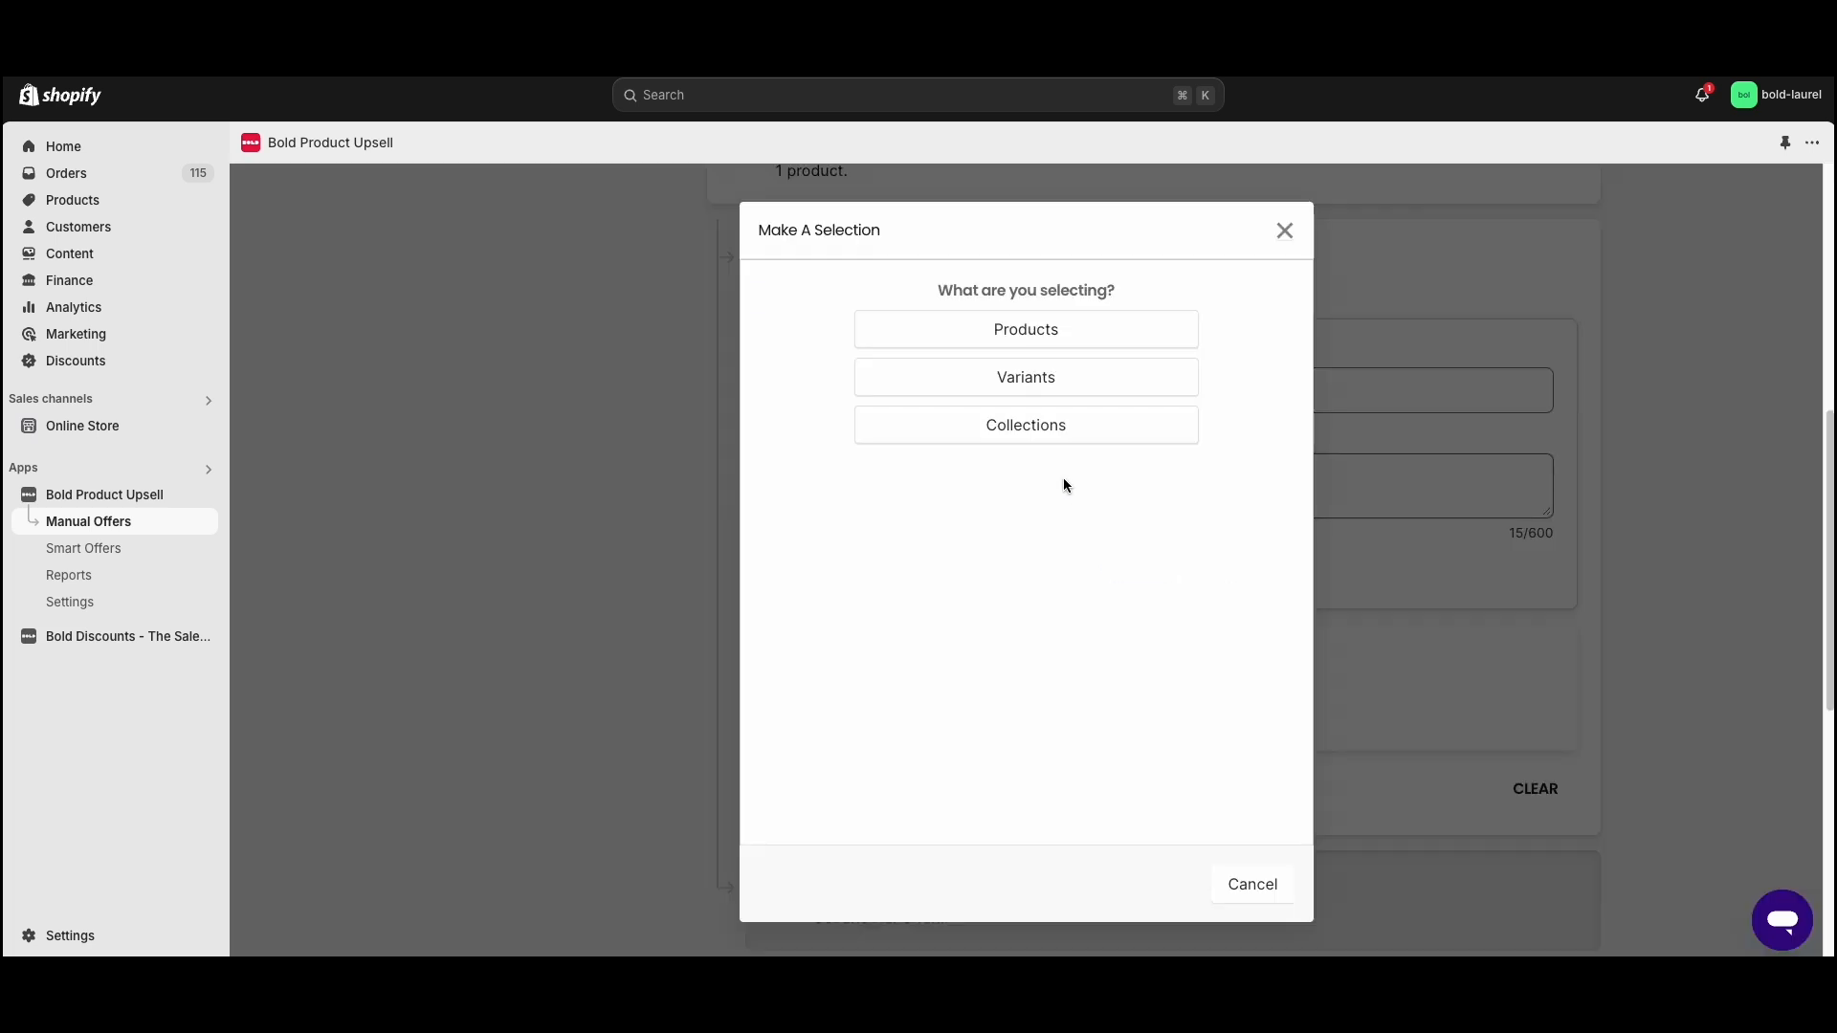
left_click(1033, 331)
scroll(931, 572, "down", 5)
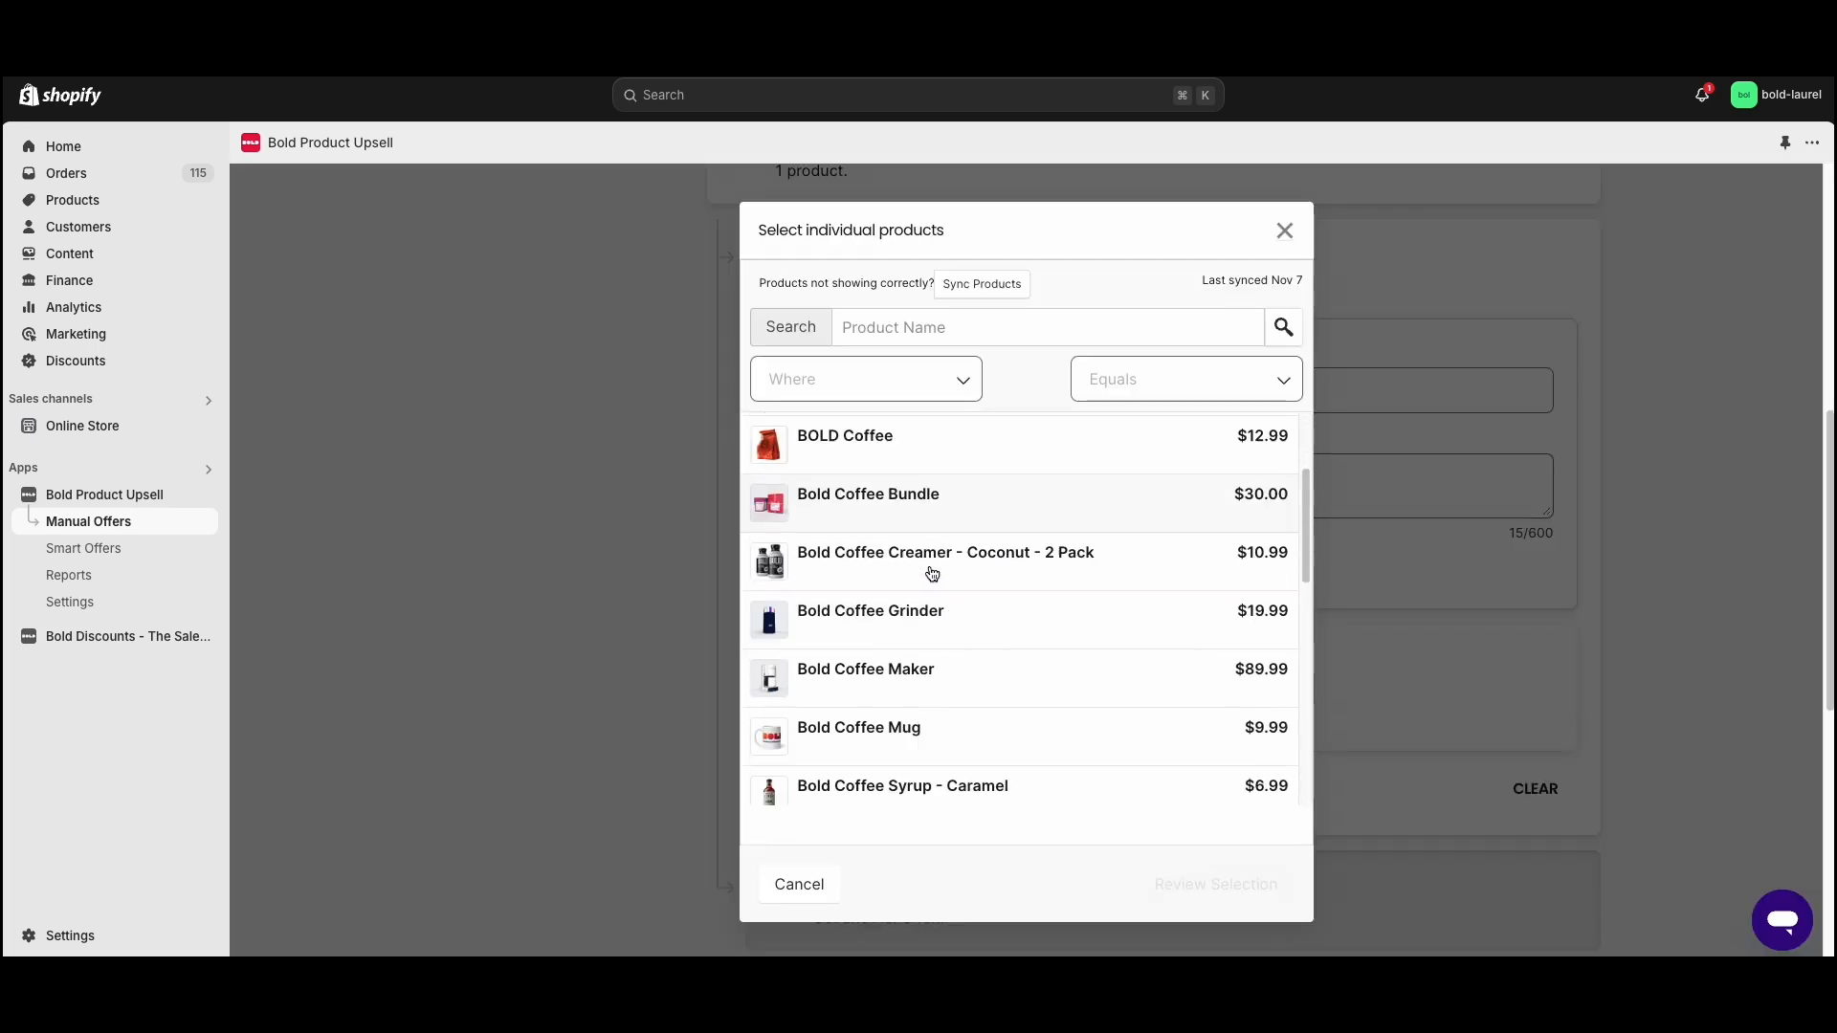
left_click(957, 552)
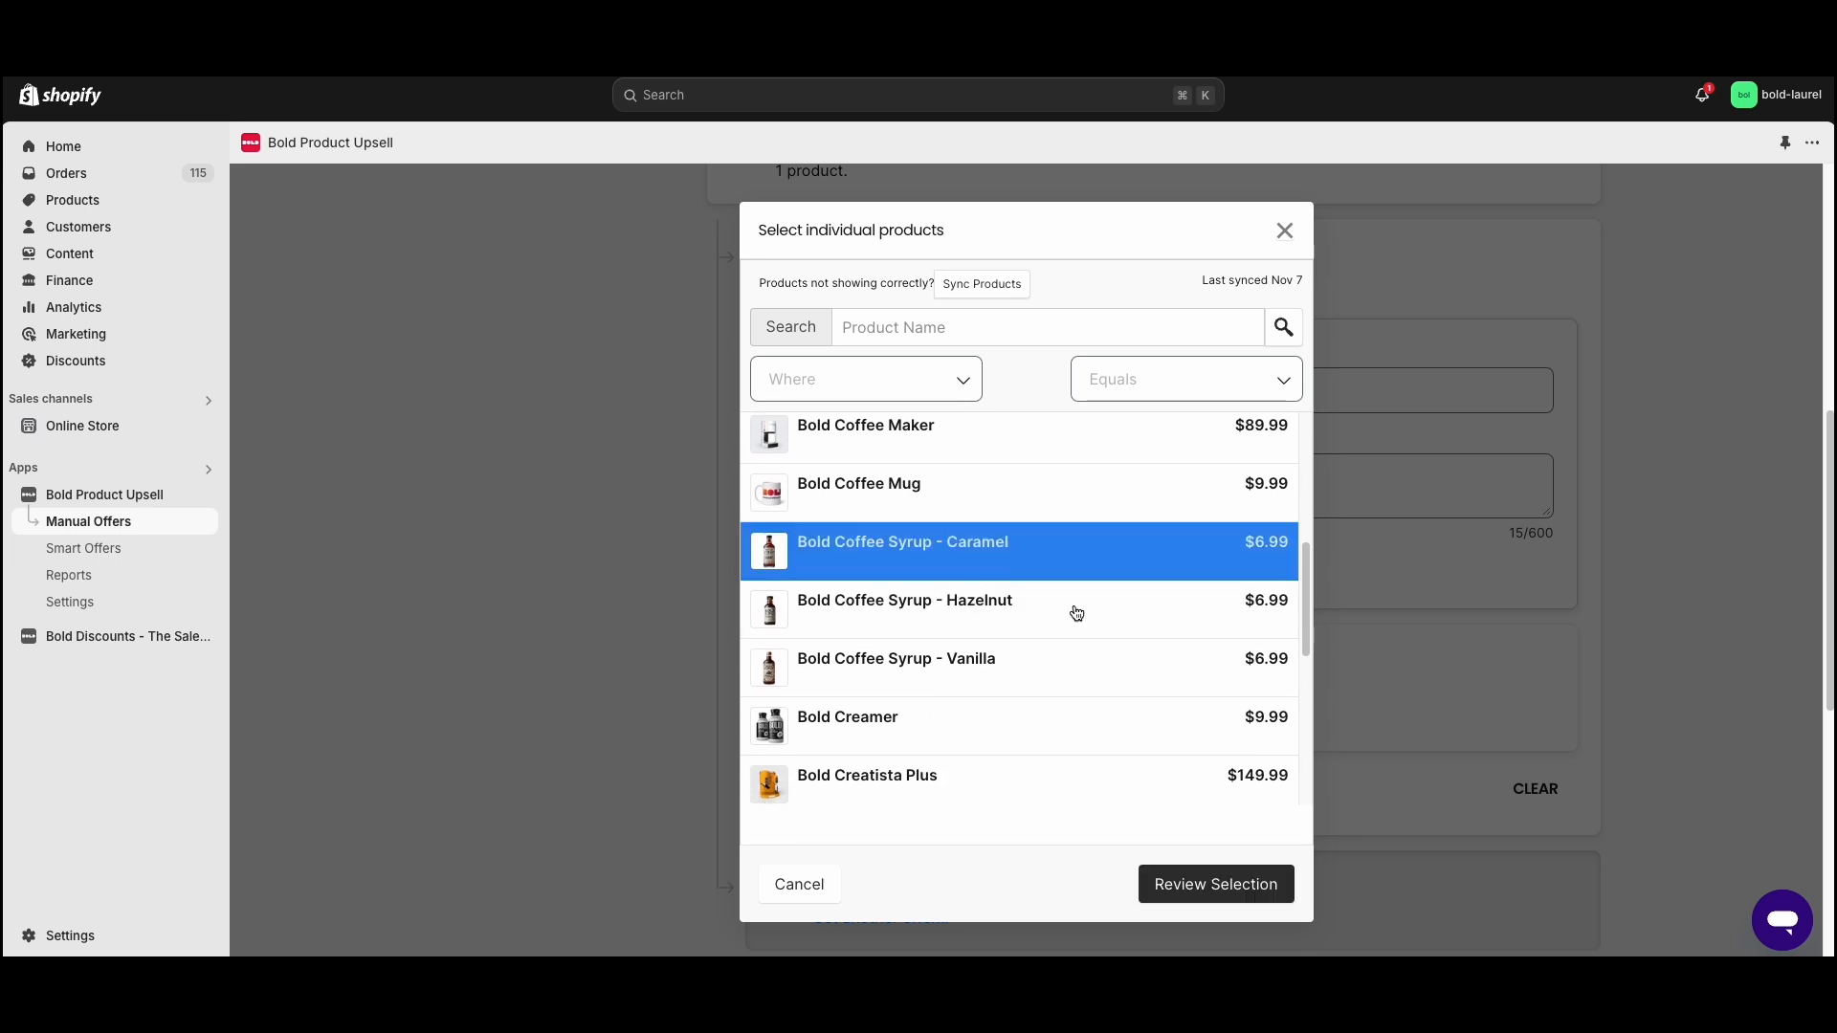
left_click(1259, 881)
- Add a follow-up for an accepted main offer titled "Add this as well!" with the description "Enjoy!"
scroll(1111, 612, "down", 3)
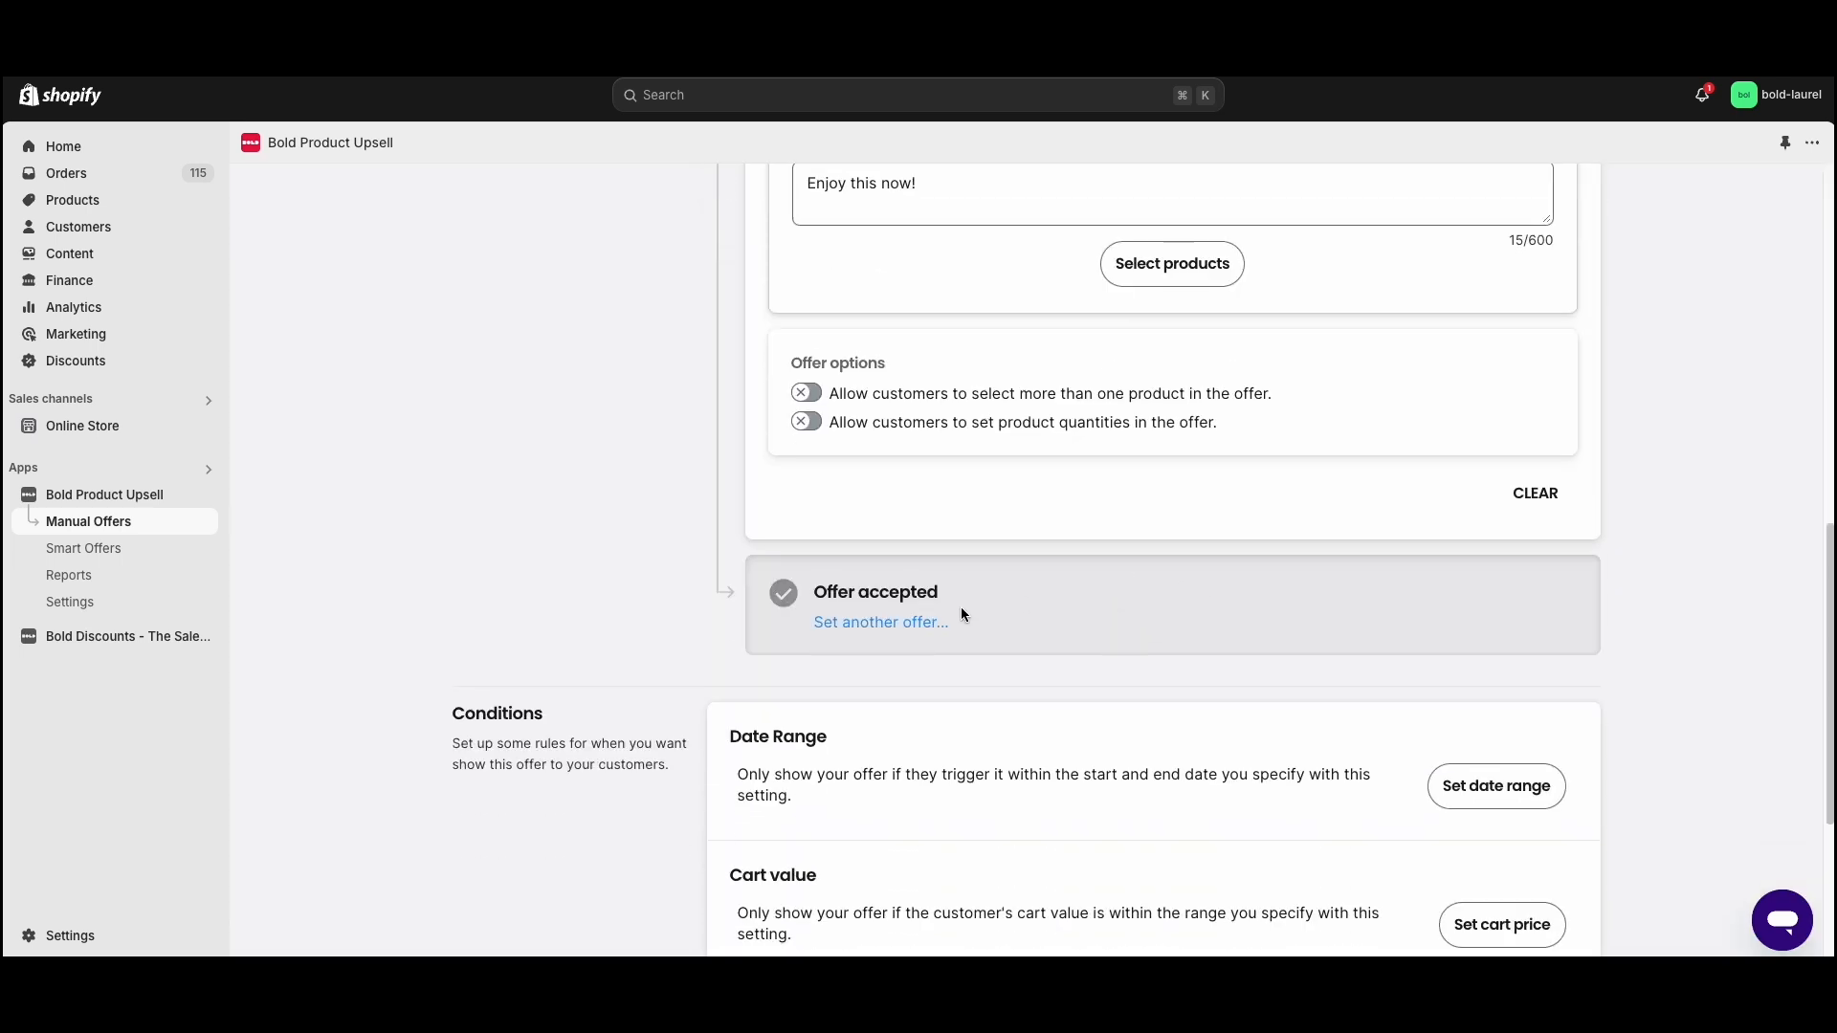
left_click(898, 626)
scroll(898, 624, "down", 2)
left_click(880, 612)
type("Add this as well!")
key("Tab")
type("Enj")
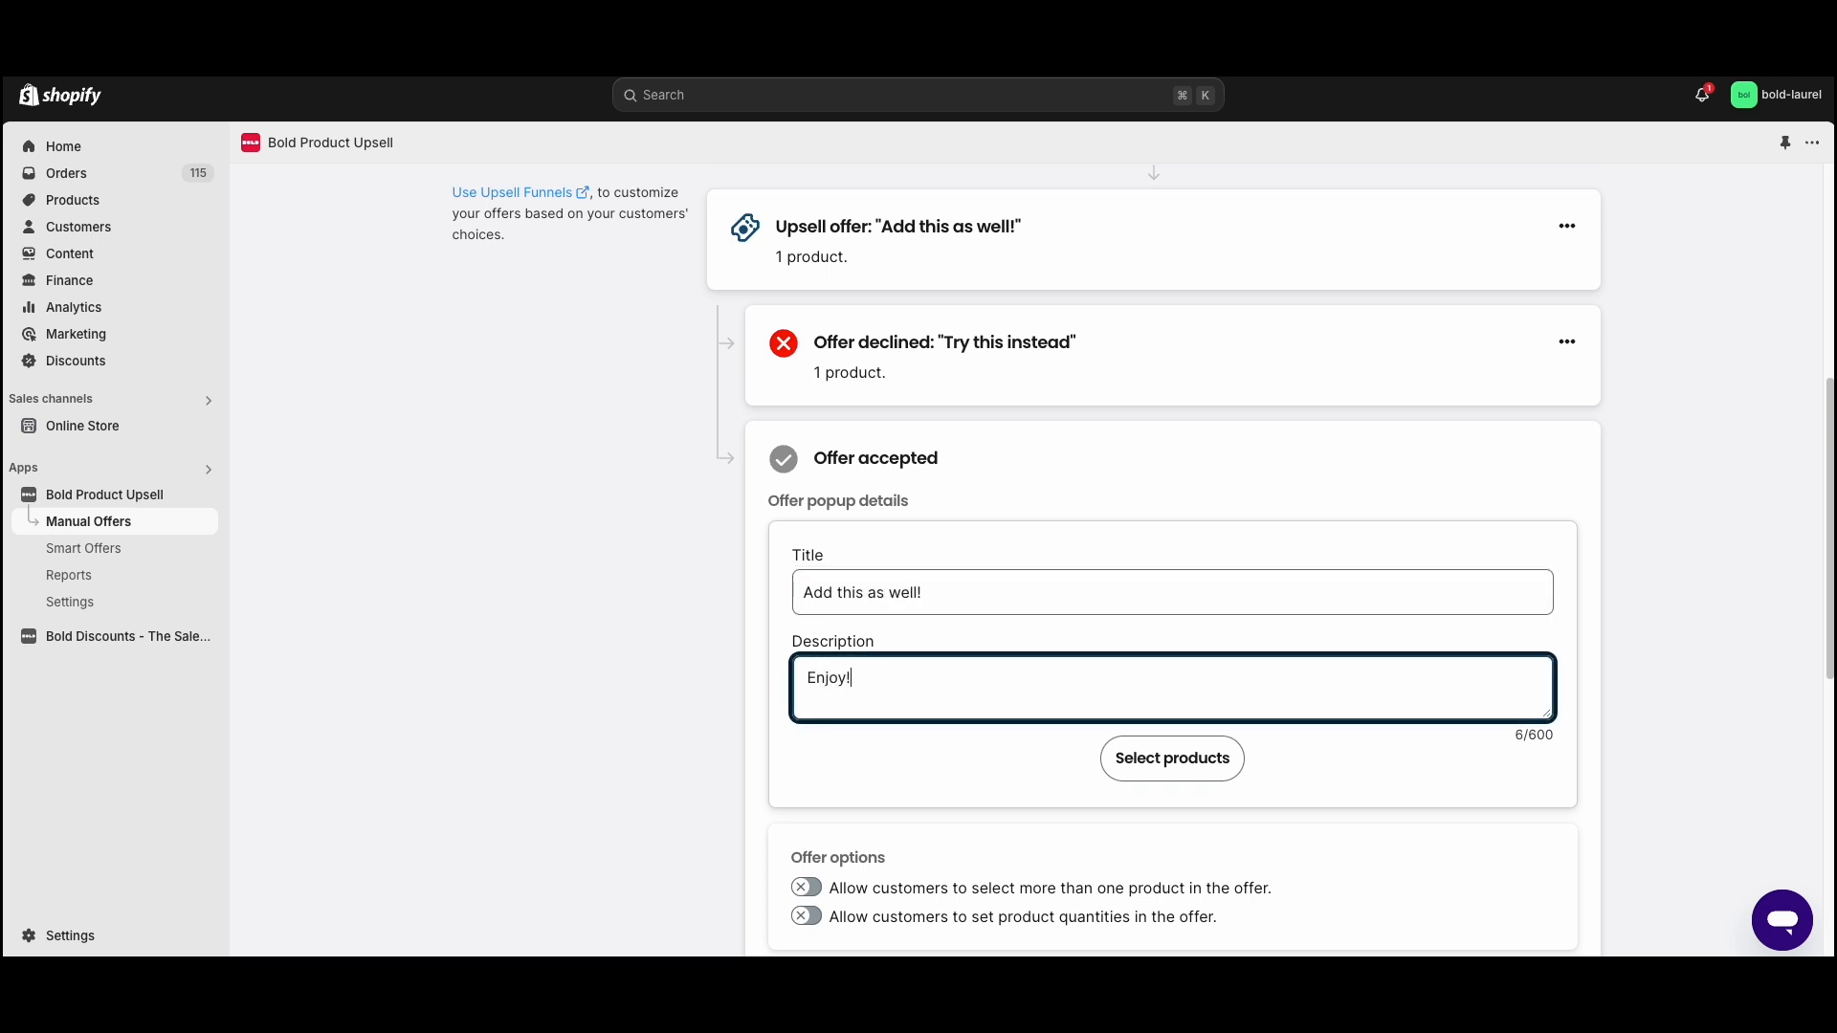
- Select *NEW* Bold El Limoncillo Premium as the product for the accepted-offer follow-up and save the selection
left_click(1241, 756)
left_click(1025, 330)
scroll(931, 598, "down", 1)
left_click(955, 492)
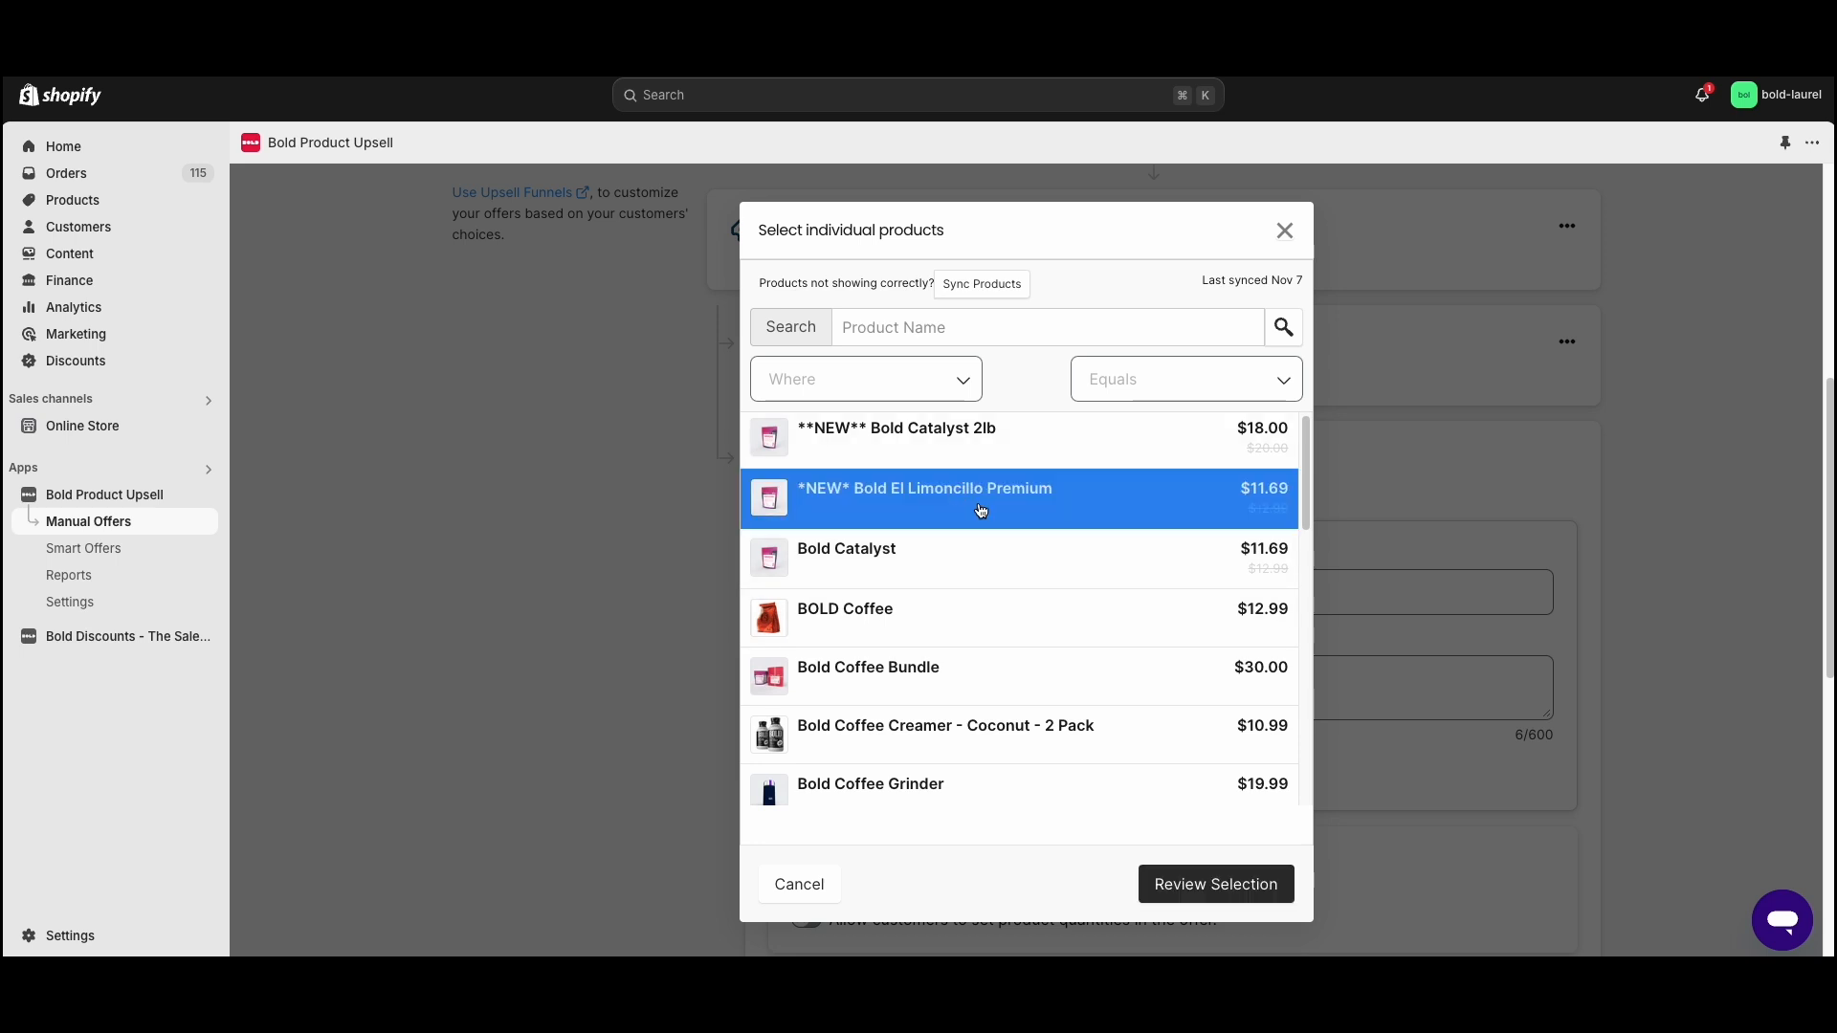
left_click(1195, 883)
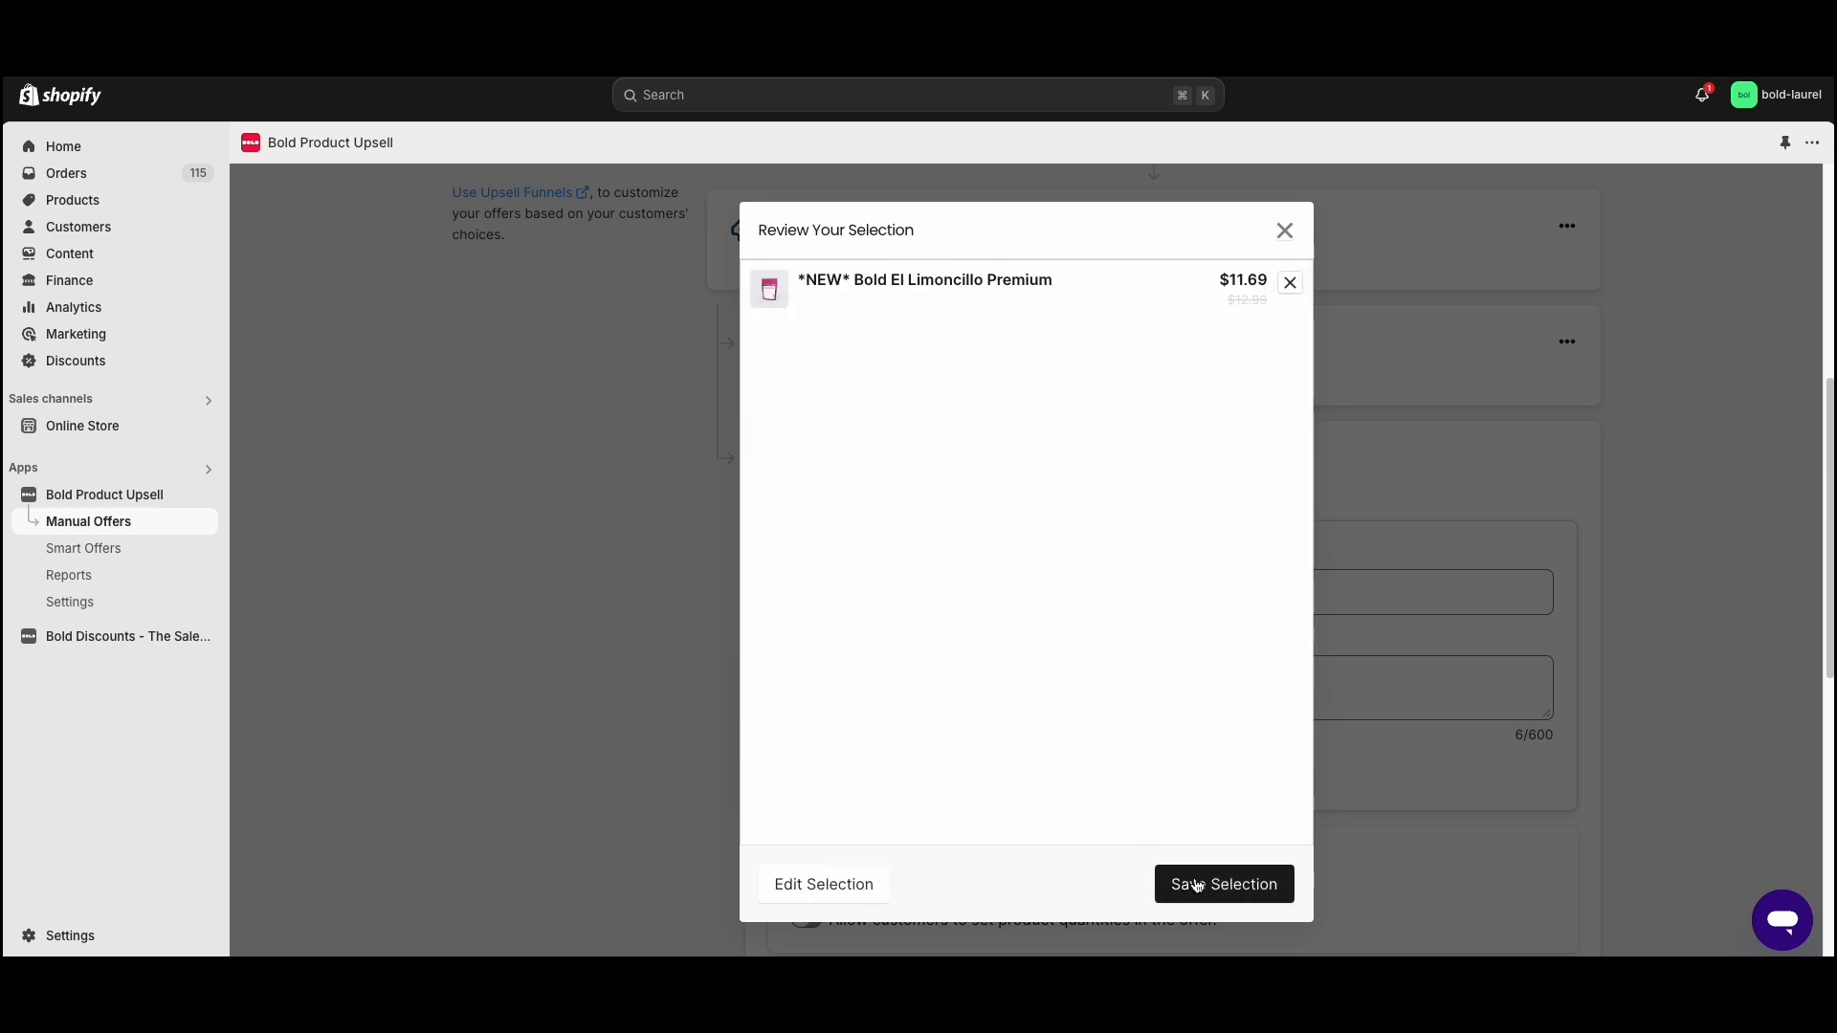
left_click(1196, 883)
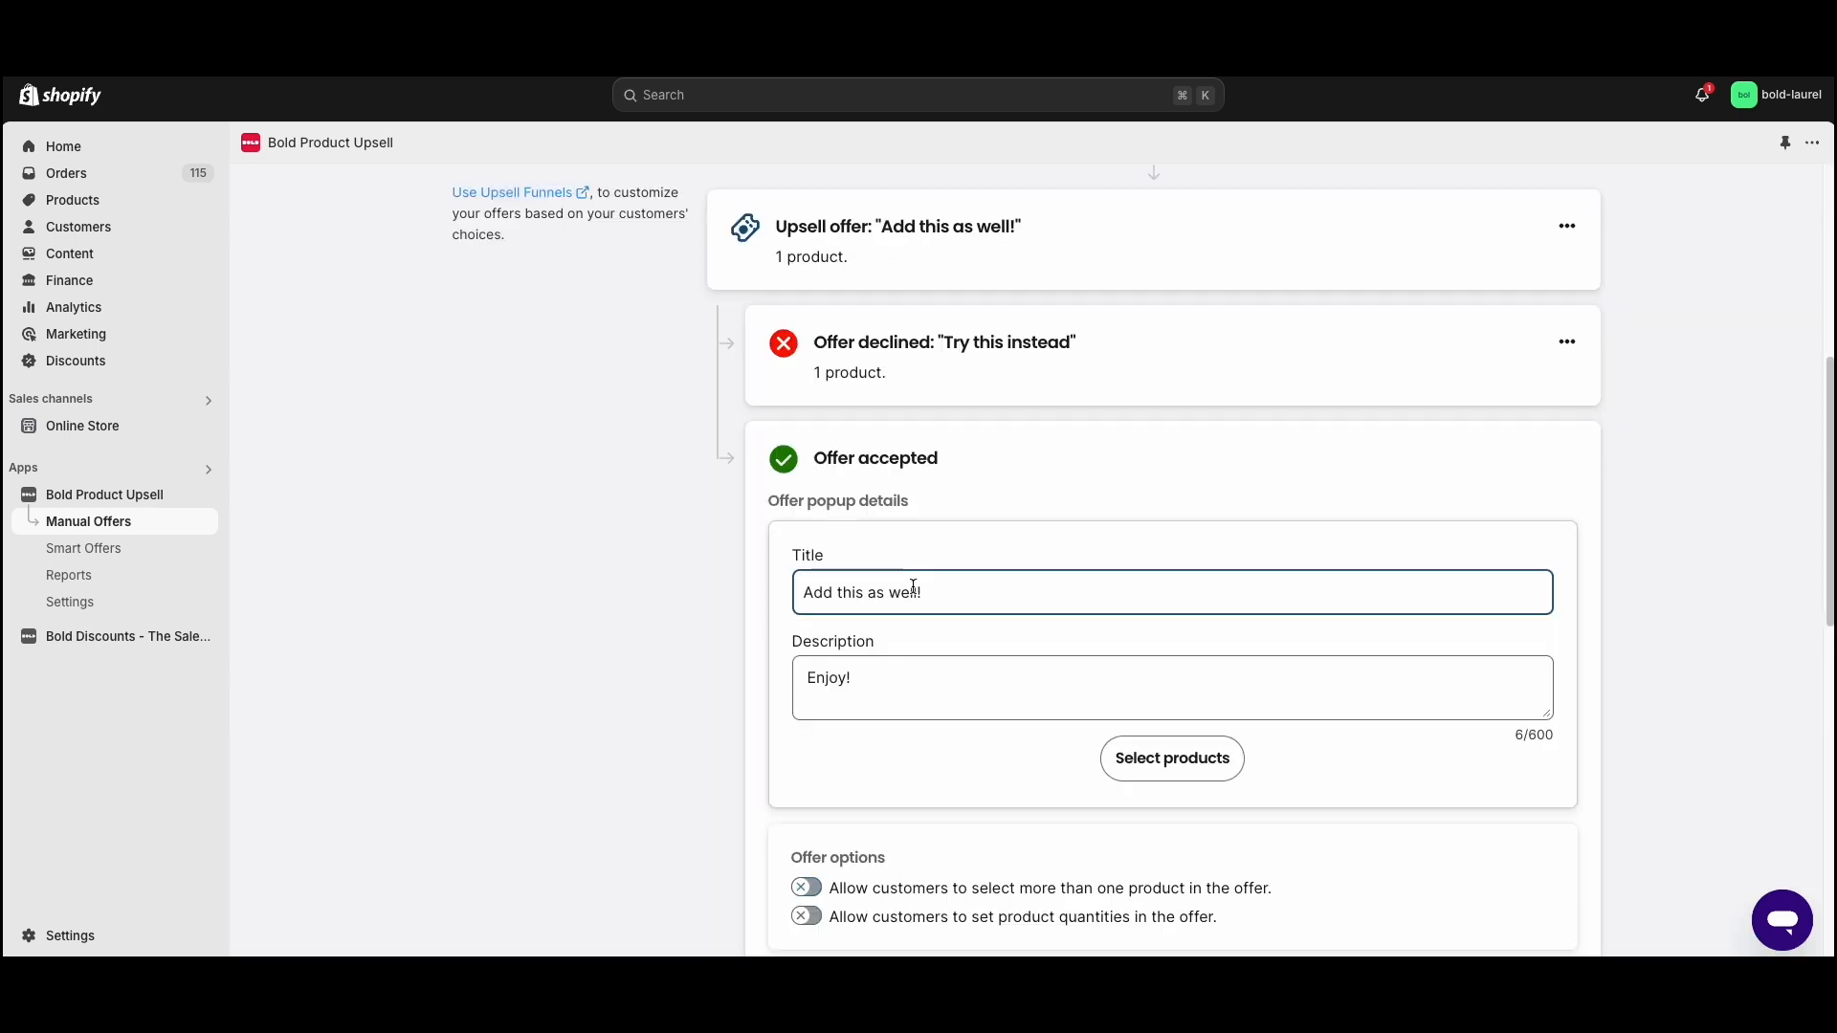
- Under the accepted follow-up, add a declined-offer follow-up titled "How about this?" with the description "Try this instead"
scroll(910, 582, "down", 6)
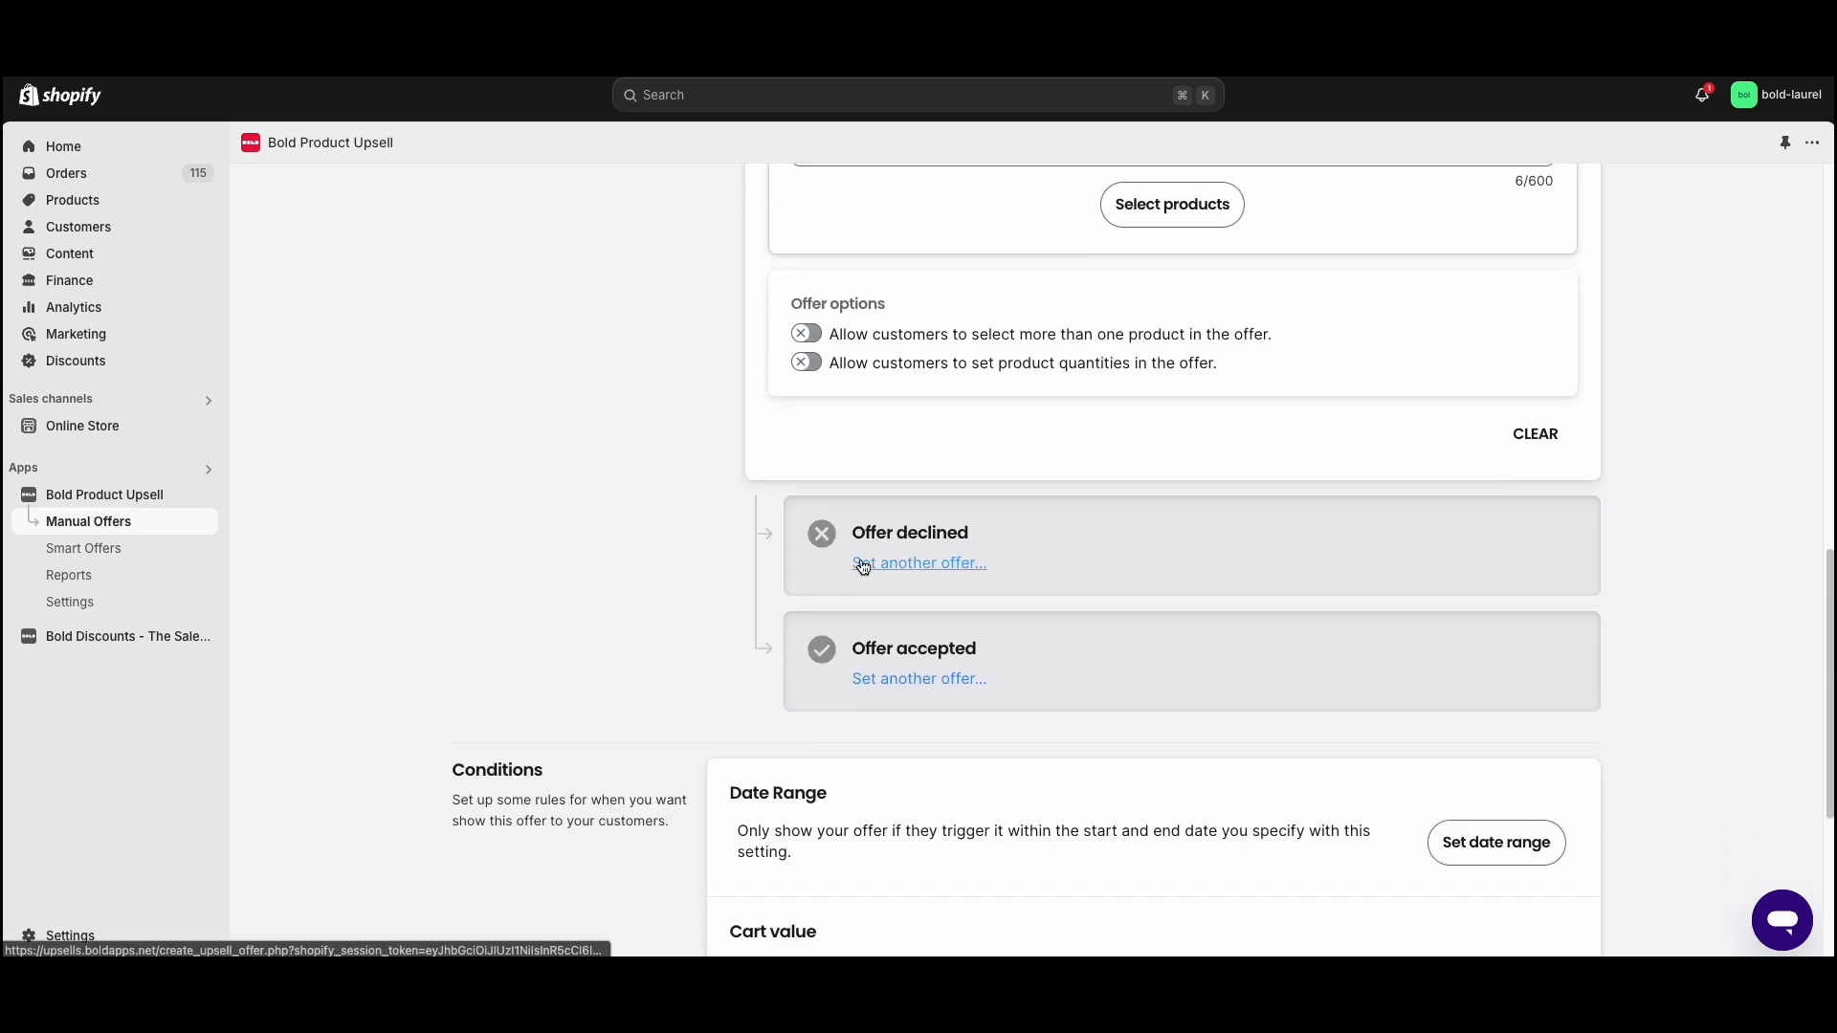
scroll(861, 565, "up", 4)
scroll(817, 404, "down", 4)
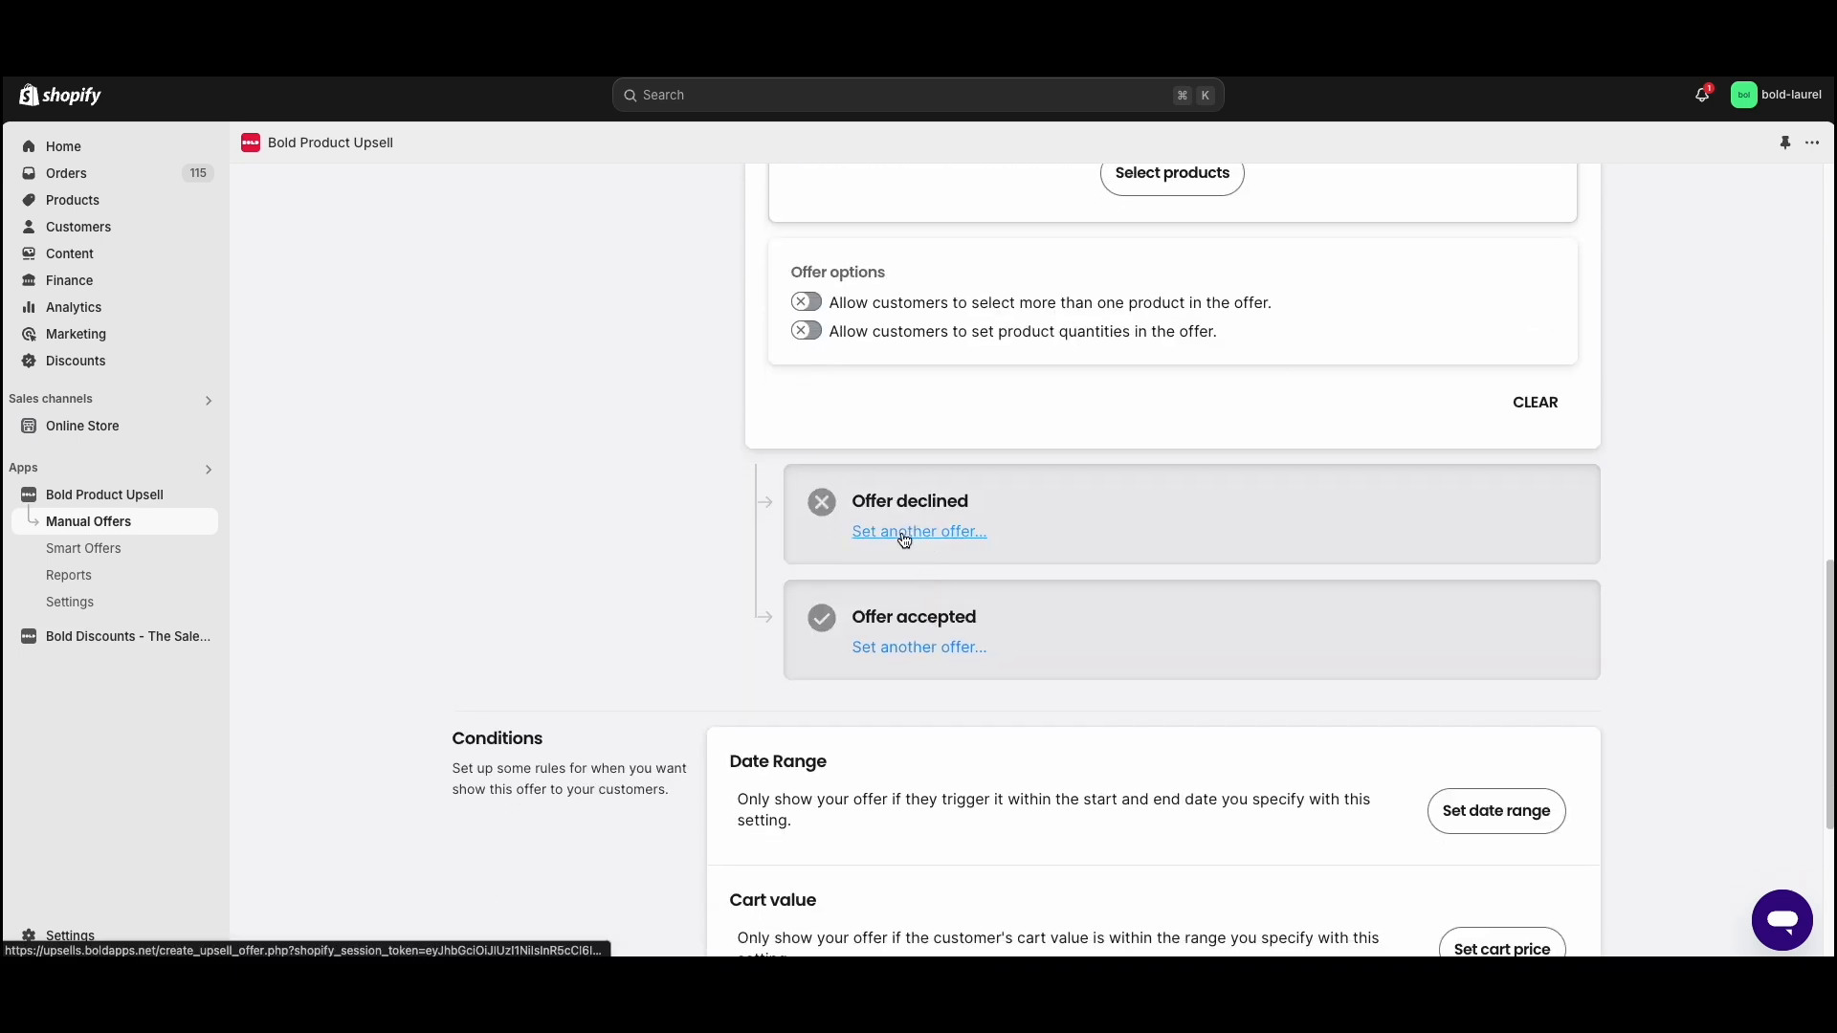
scroll(914, 583, "up", 2)
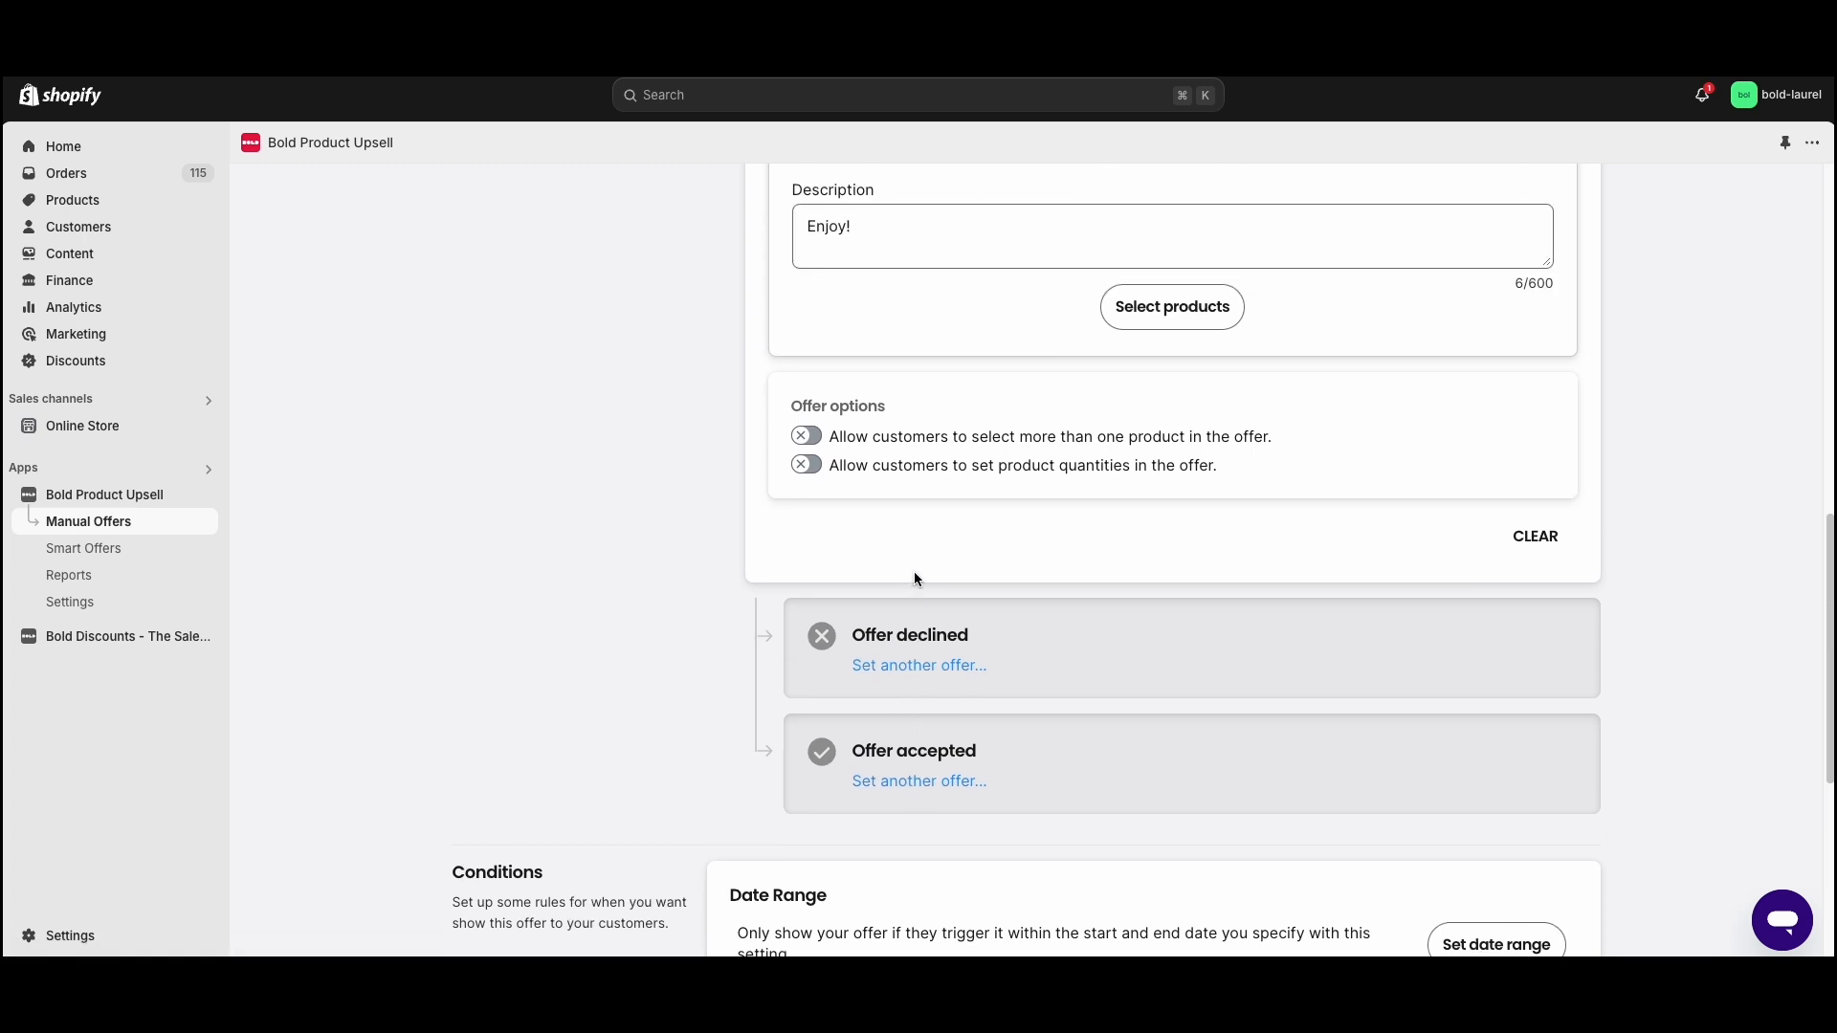
left_click(909, 633)
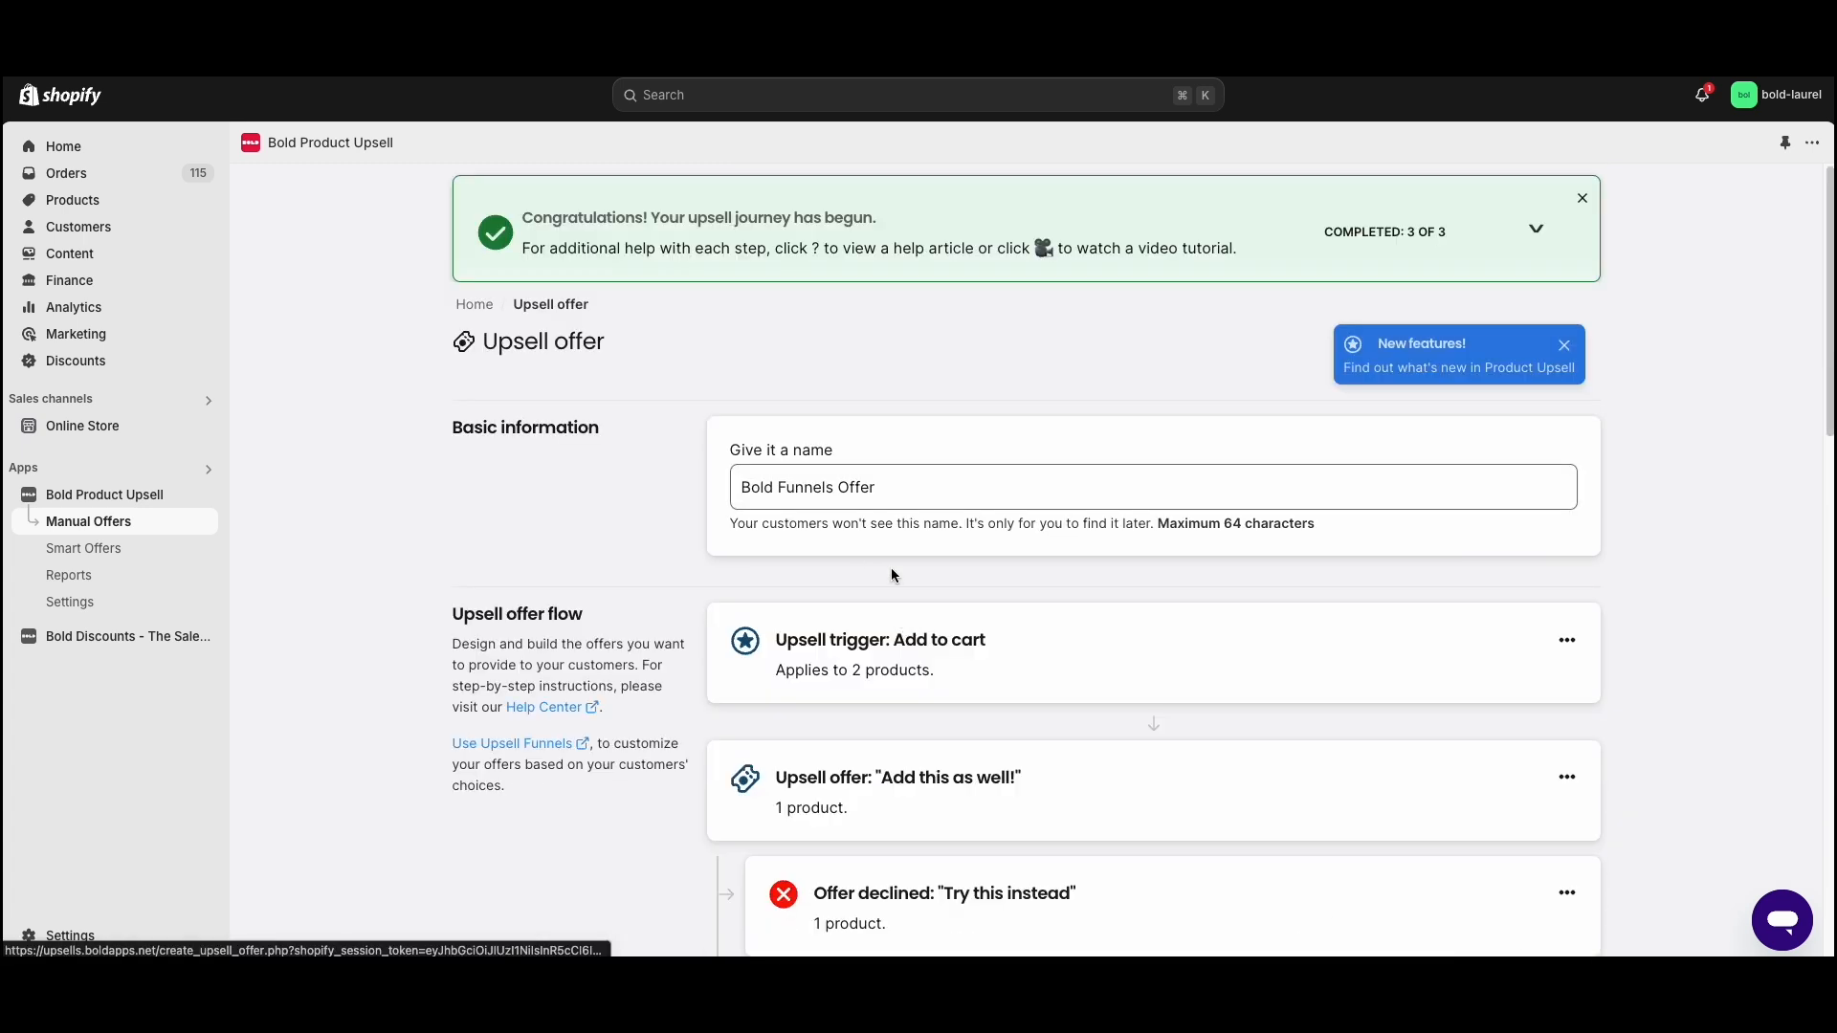
scroll(861, 538, "down", 2)
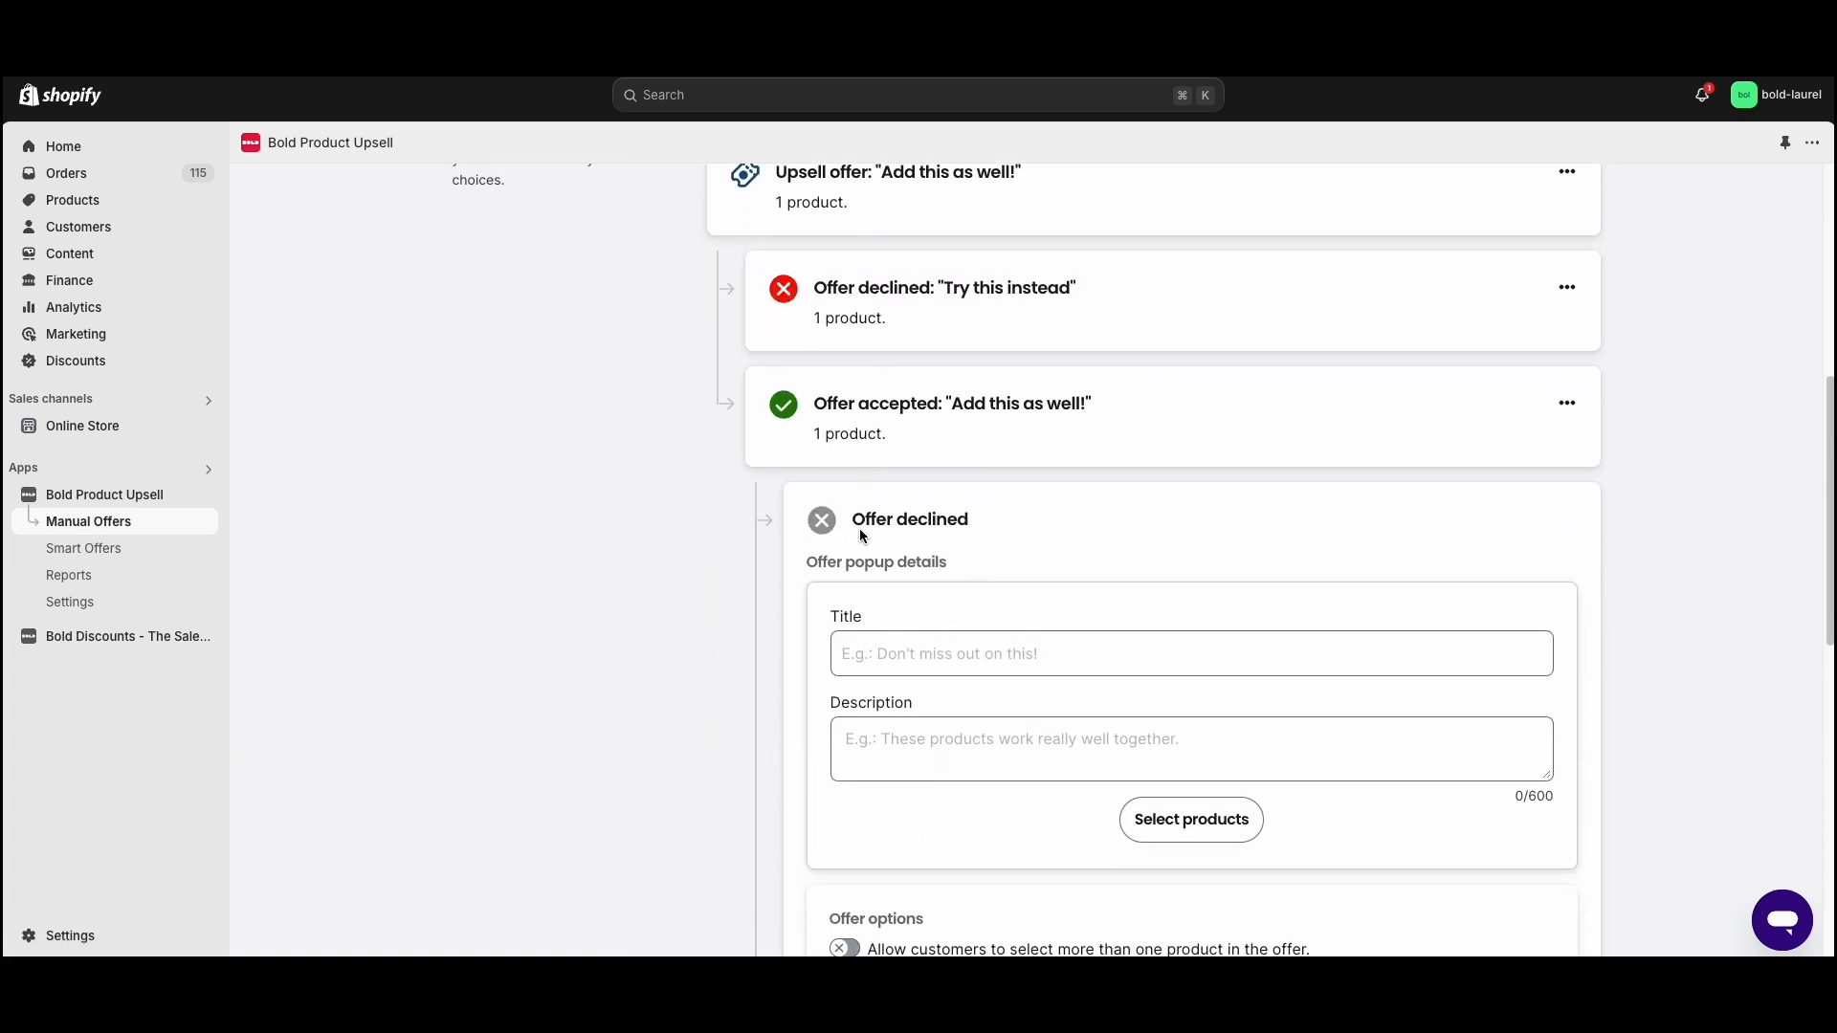
left_click(898, 612)
type("How abou")
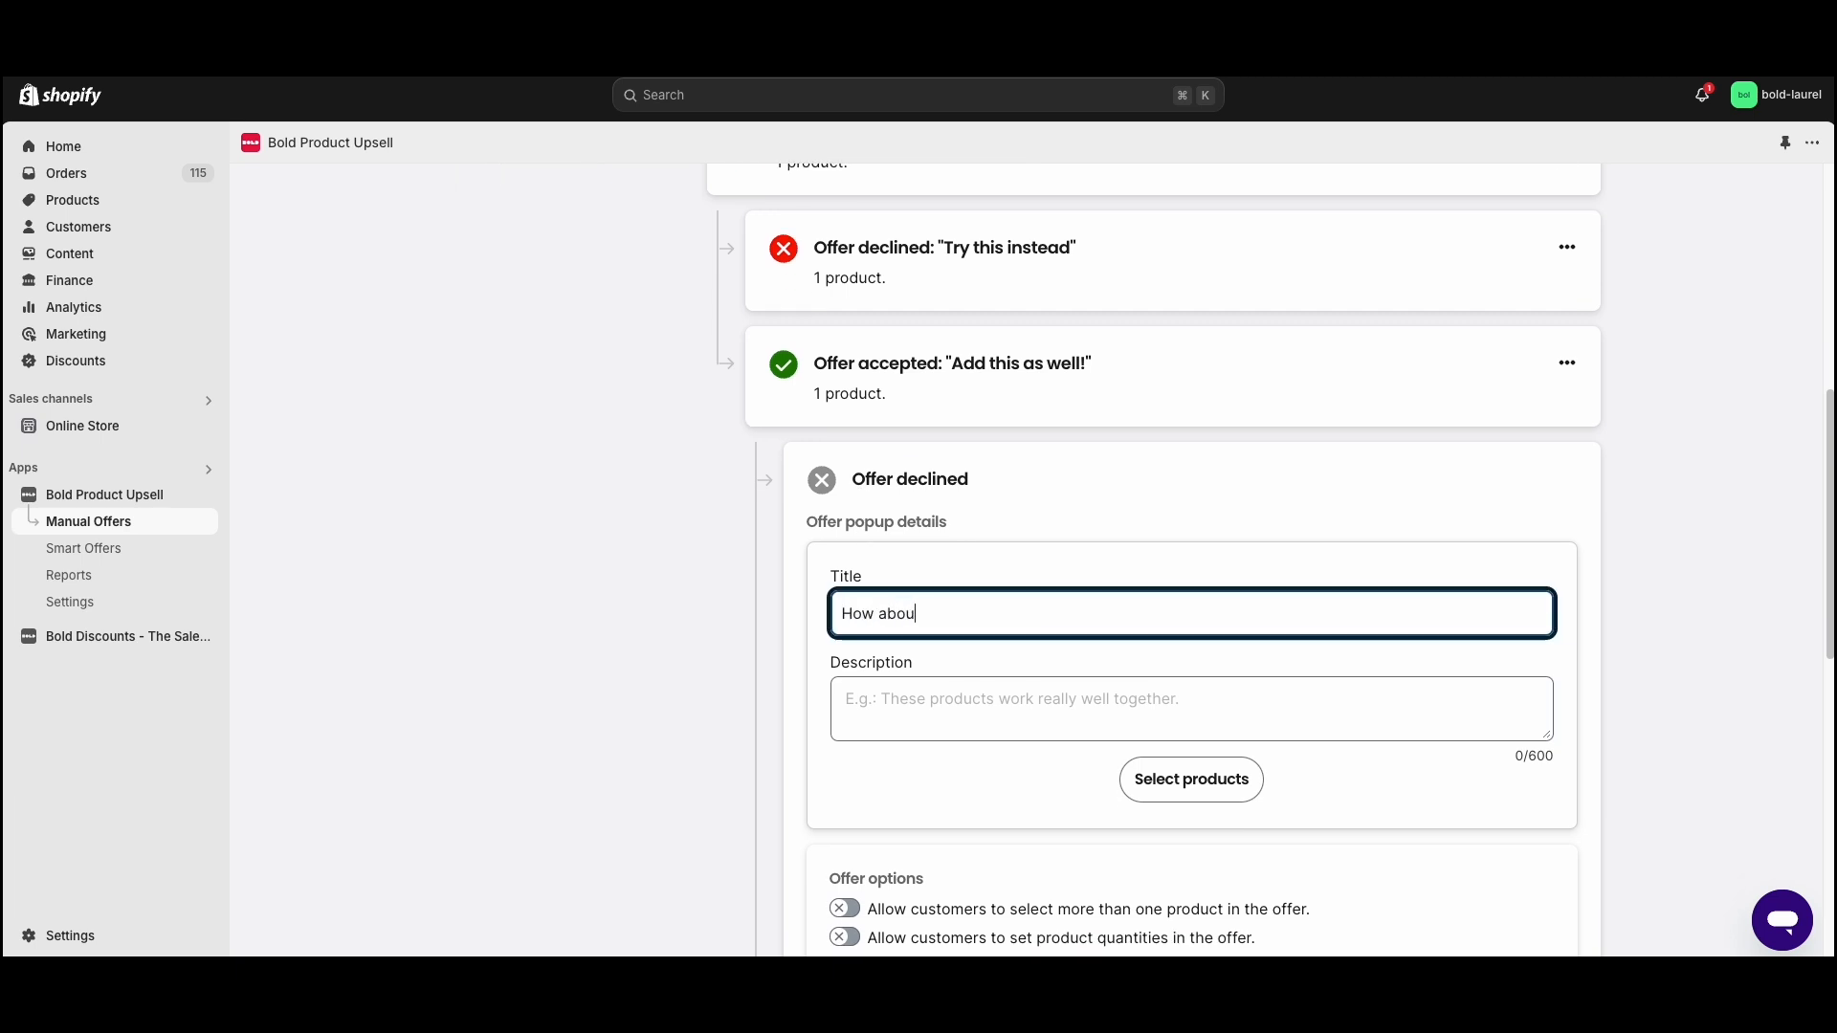
left_click(880, 670)
type("Tr")
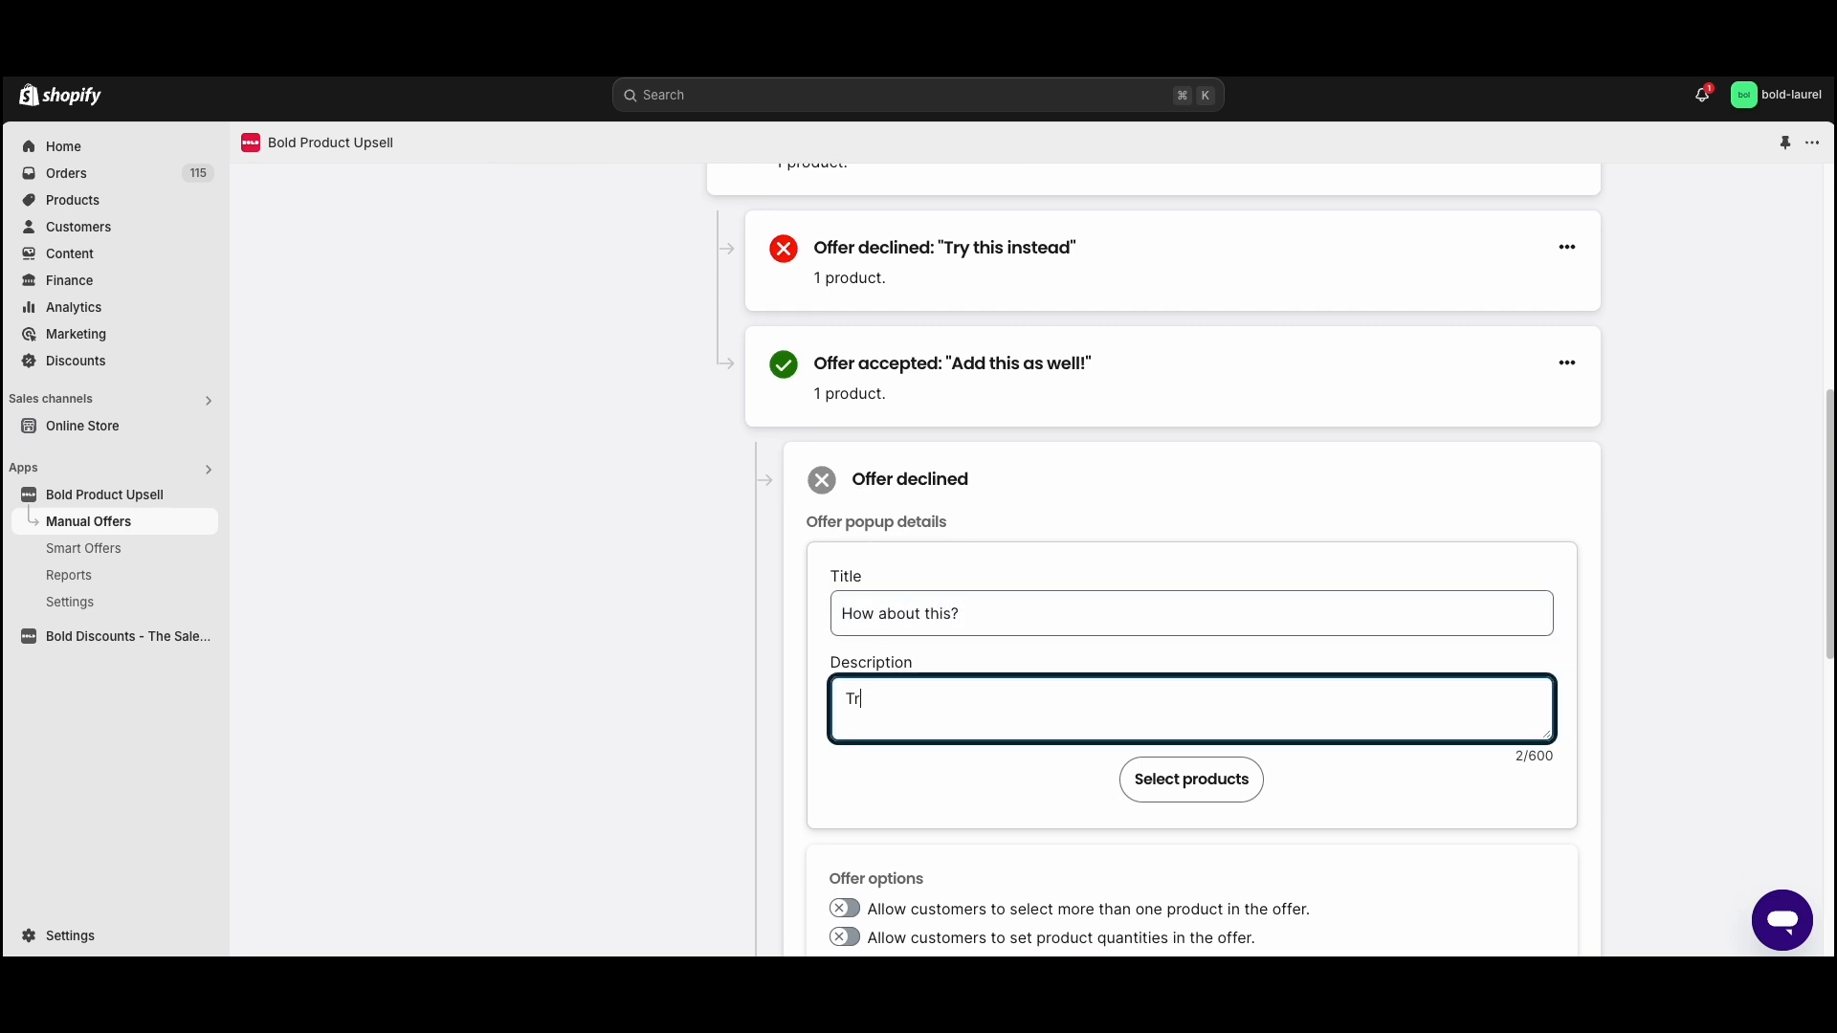
type("y this instead")
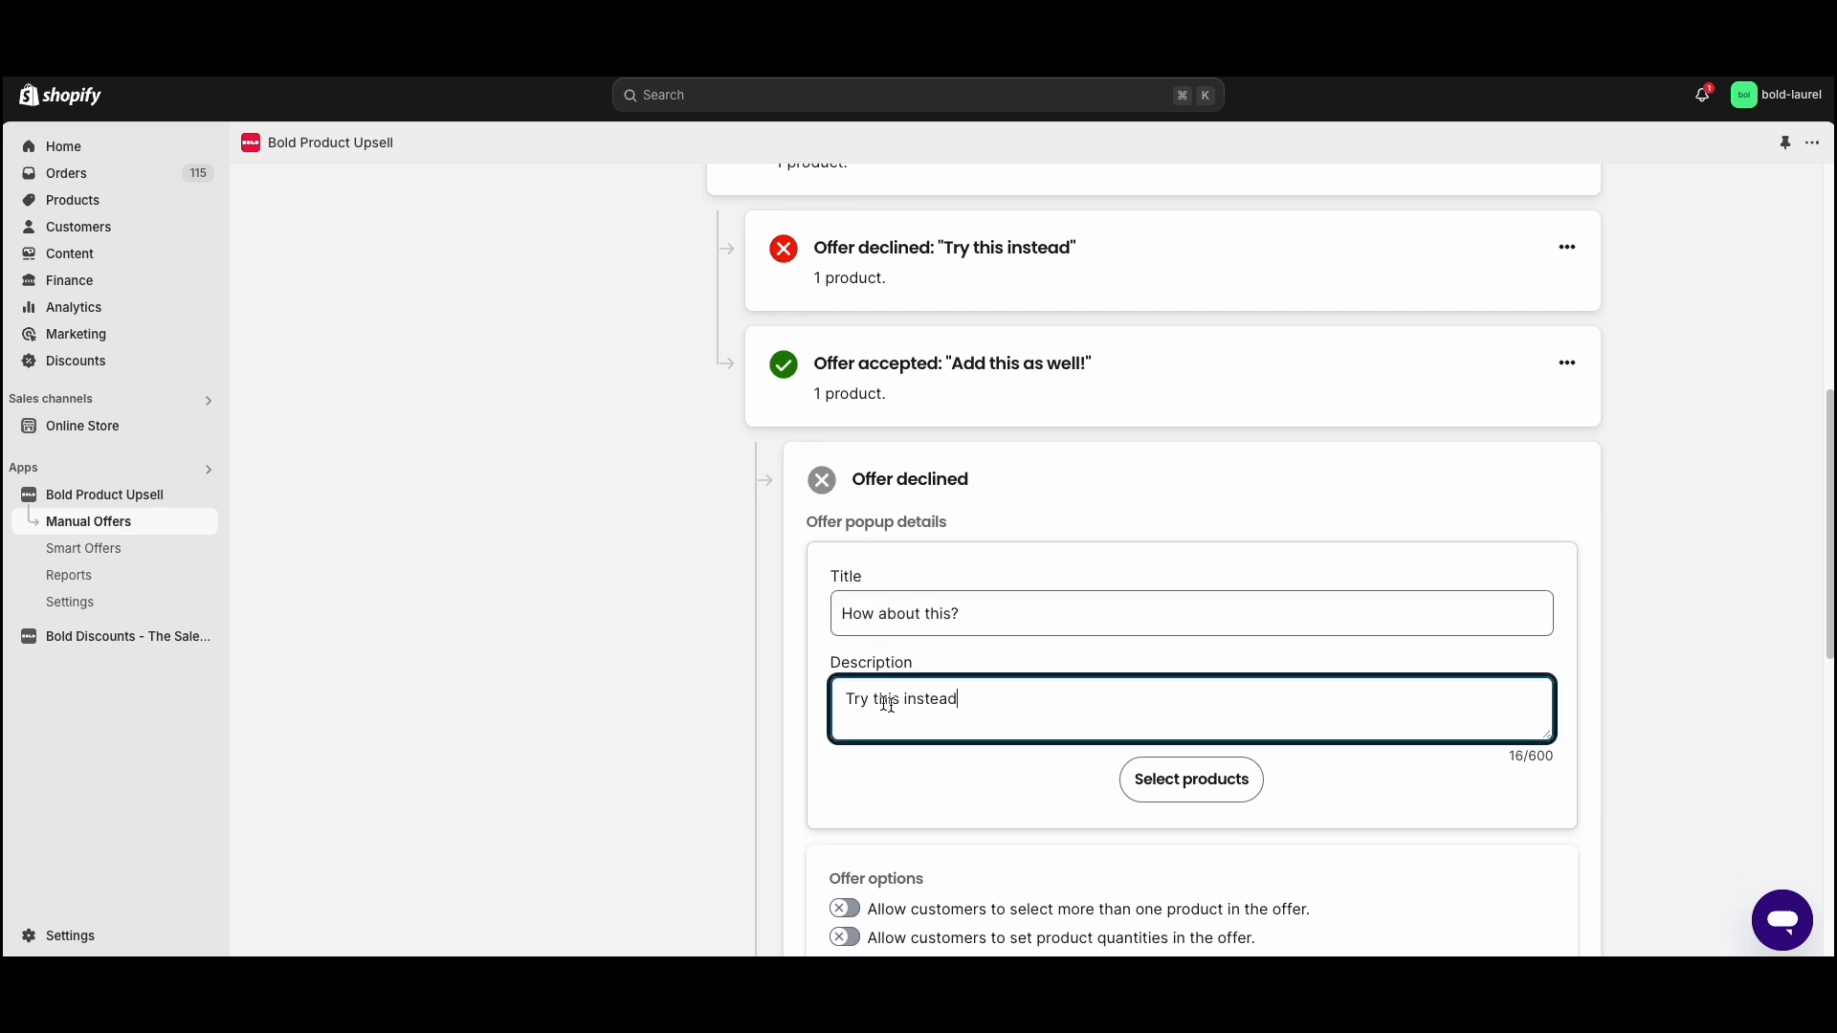
- Select Bold Coffee Syrup - Hazelnut as the product for the "How about this?" offer and save the selection
left_click(1207, 779)
left_click(1041, 328)
scroll(985, 602, "down", 3)
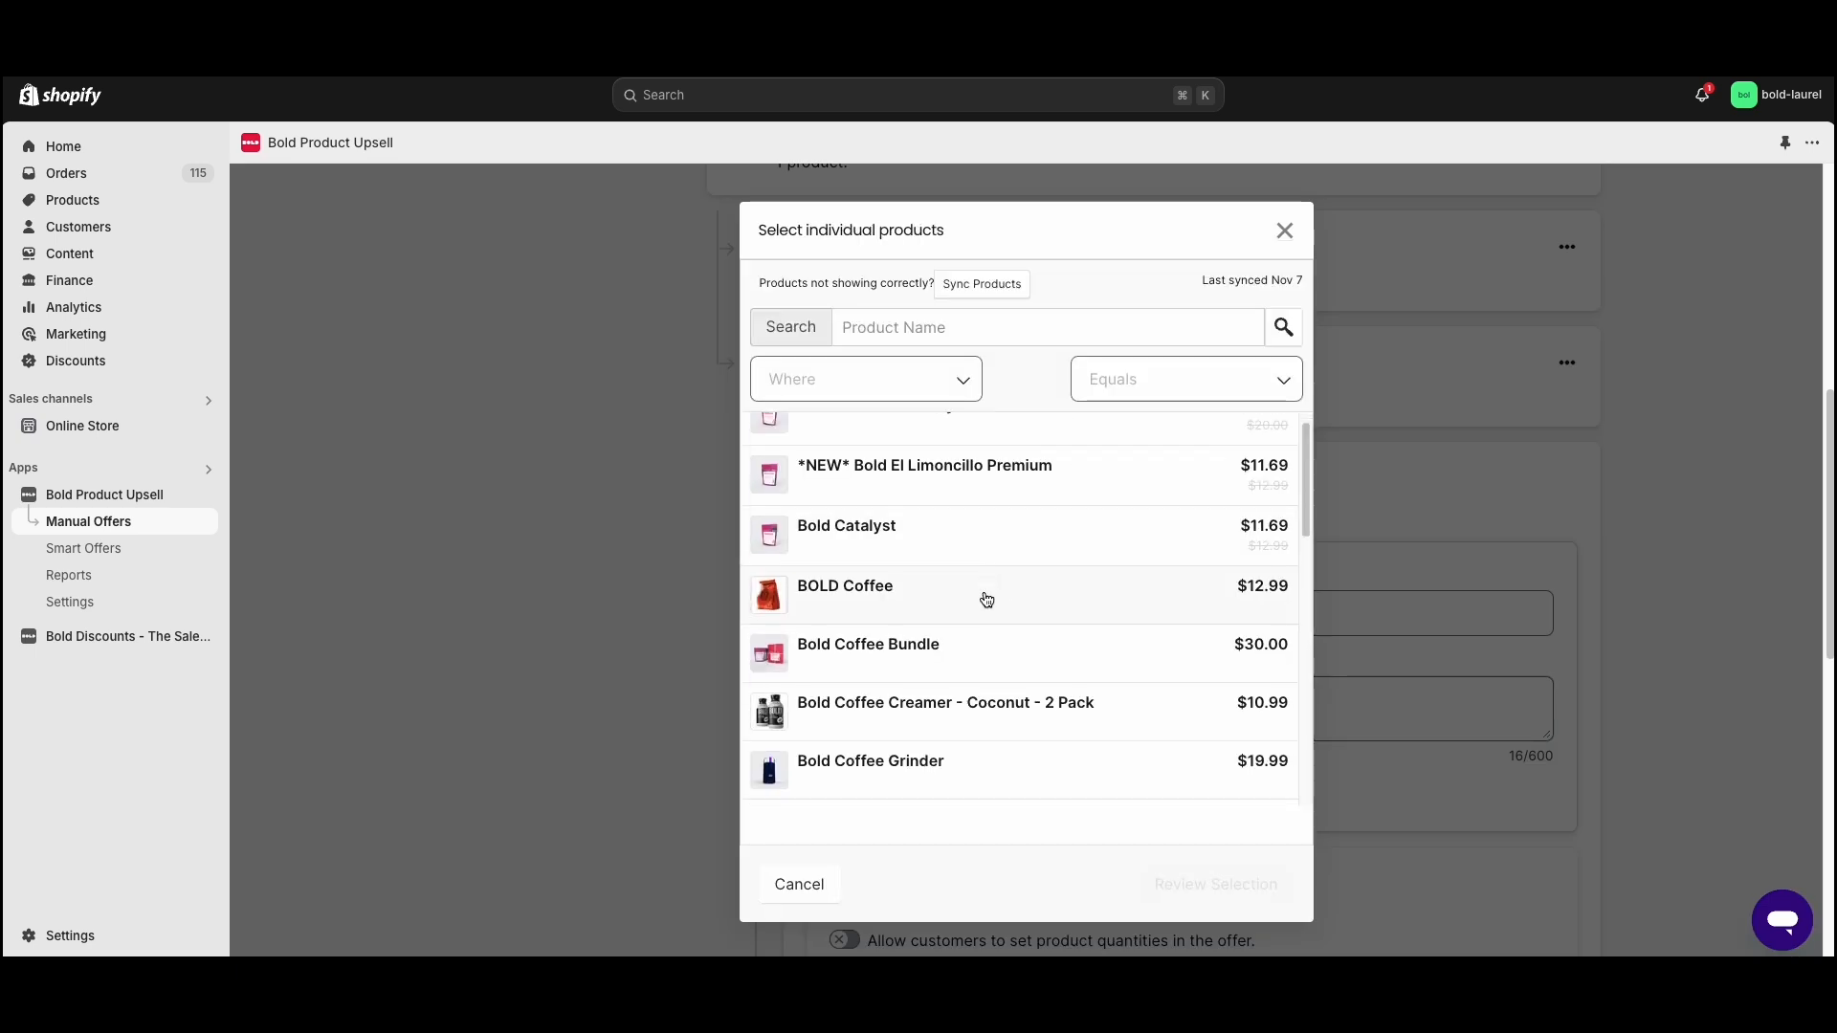
scroll(987, 604, "down", 7)
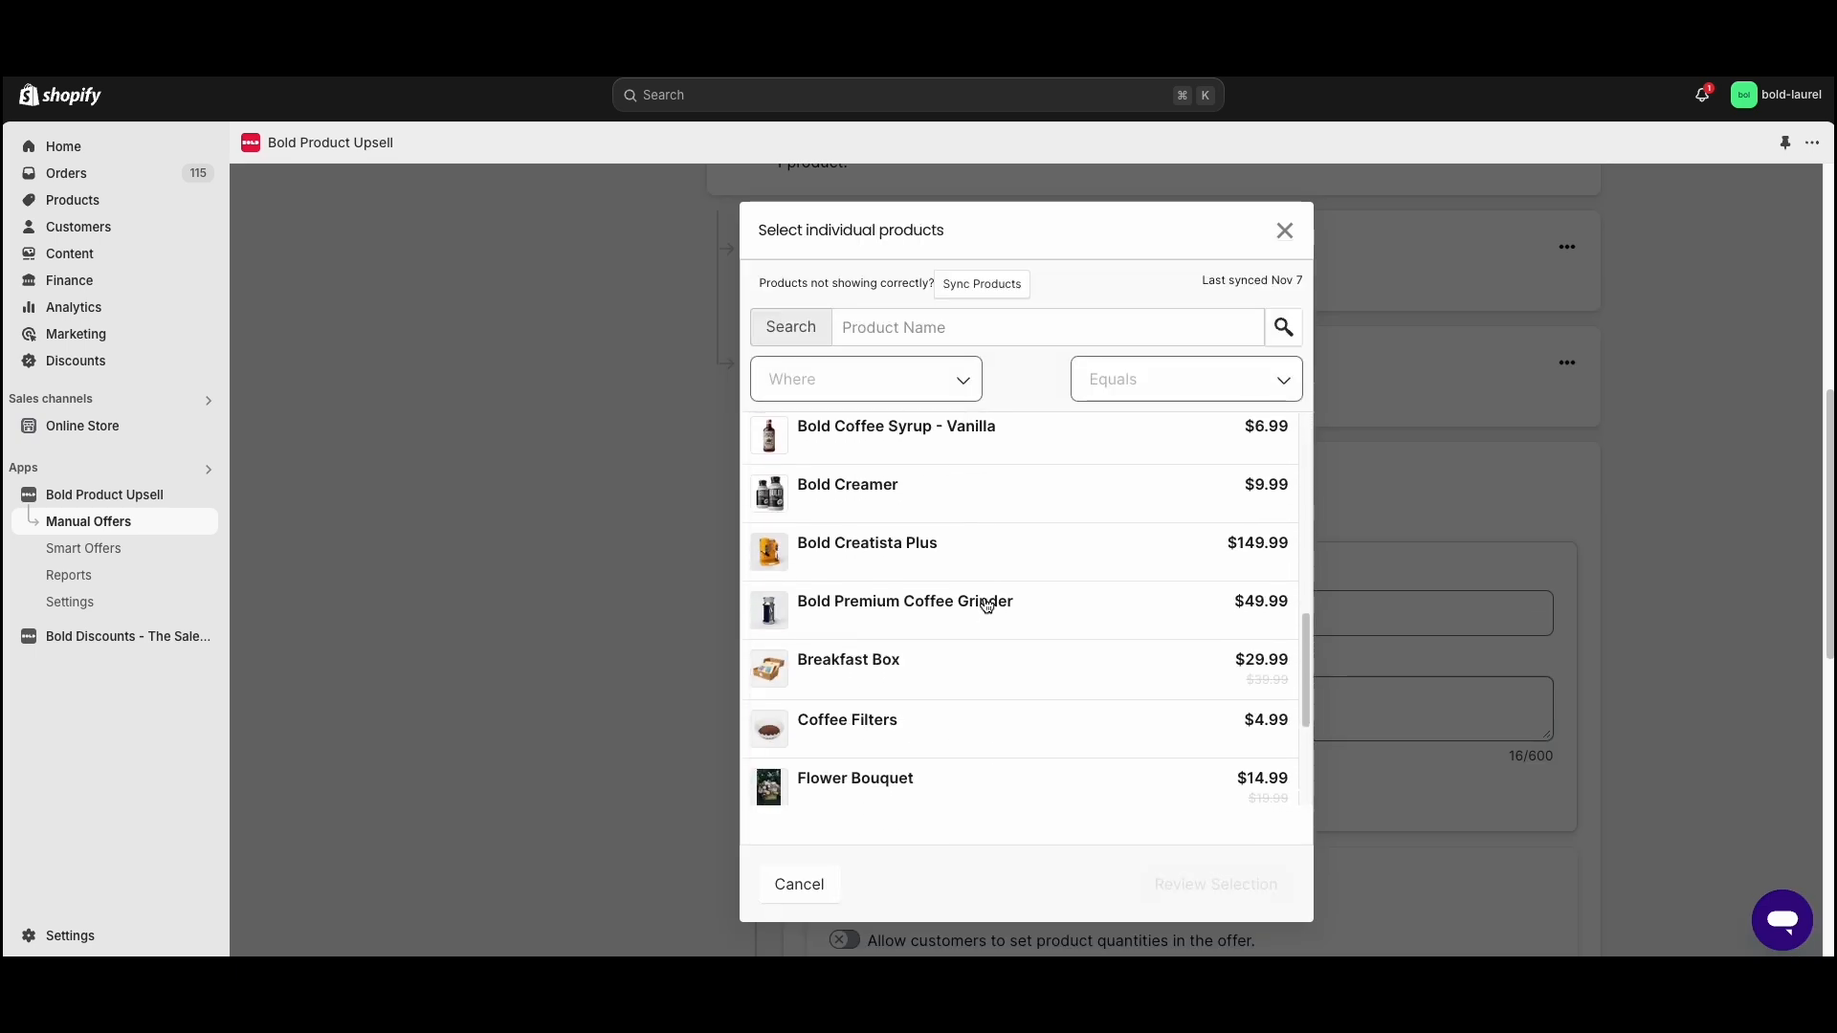
scroll(984, 600, "up", 7)
left_click(1004, 560)
left_click(1215, 884)
left_click(1196, 880)
- Add a second-level follow-up for the accepted offer titled "Enjoy!" with the description "Add this!"
scroll(1139, 689, "down", 5)
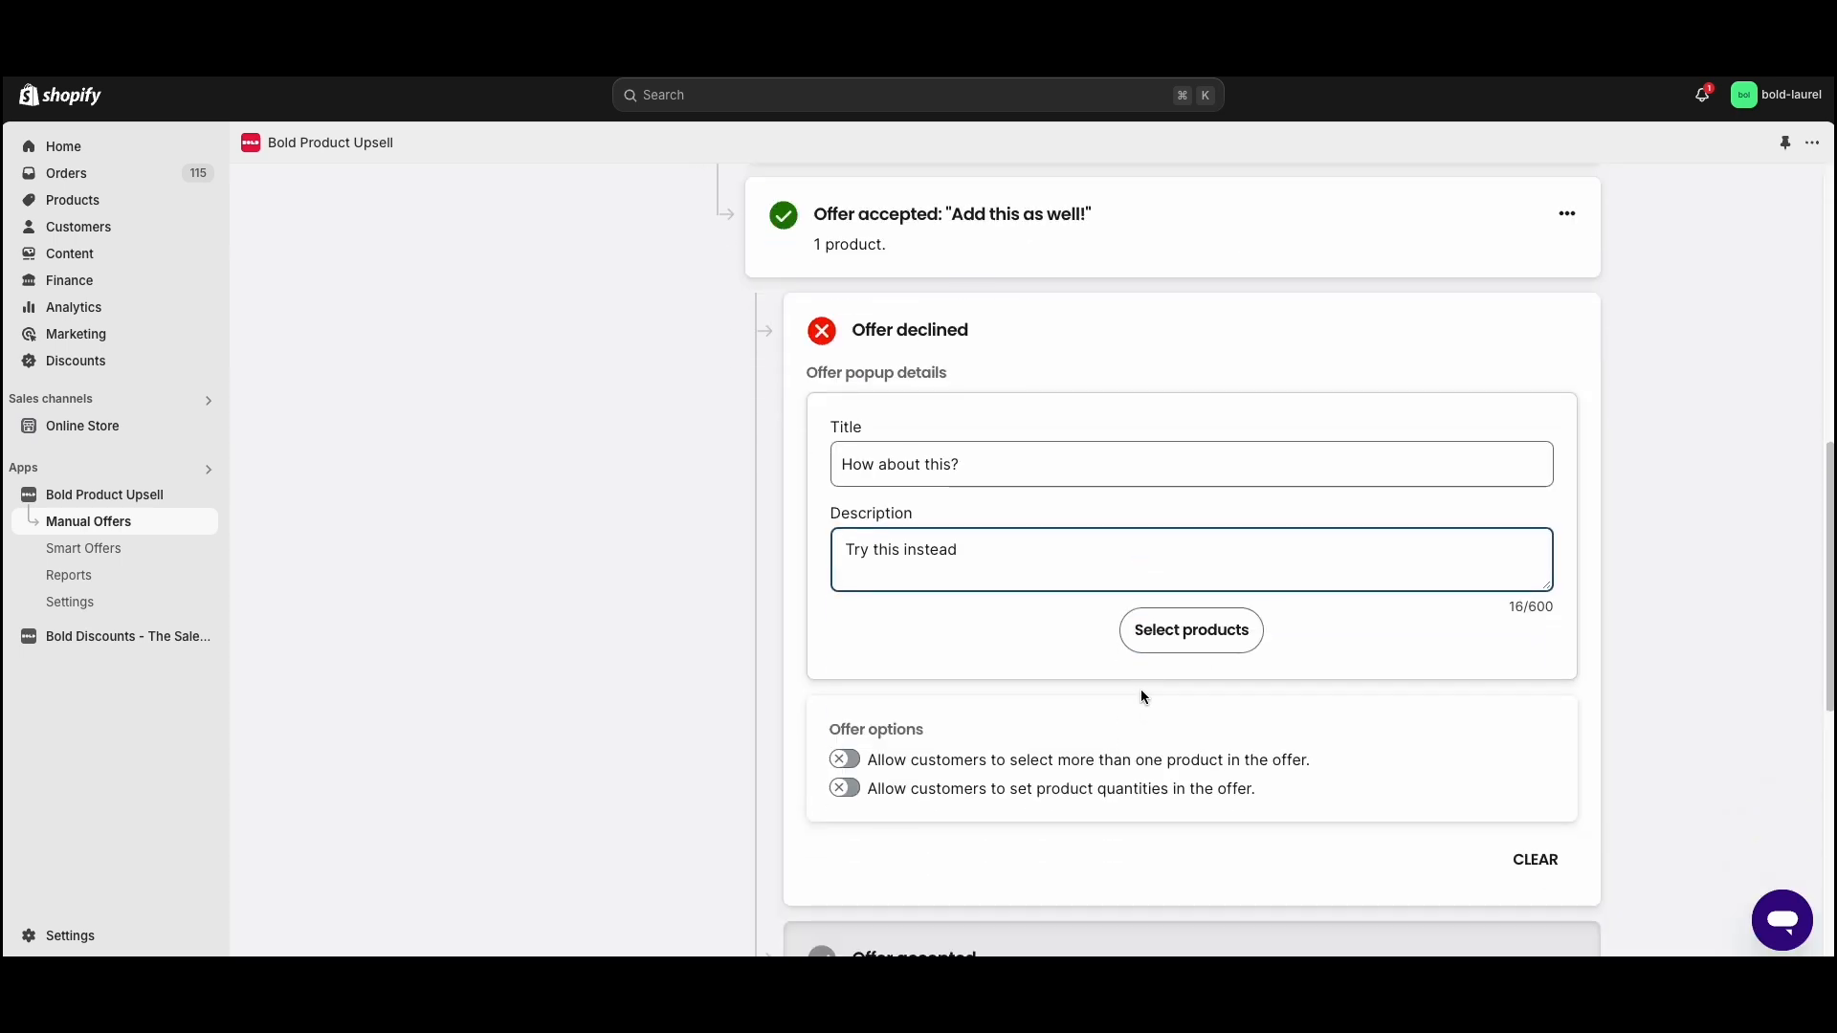
left_click(950, 684)
scroll(891, 668, "down", 8)
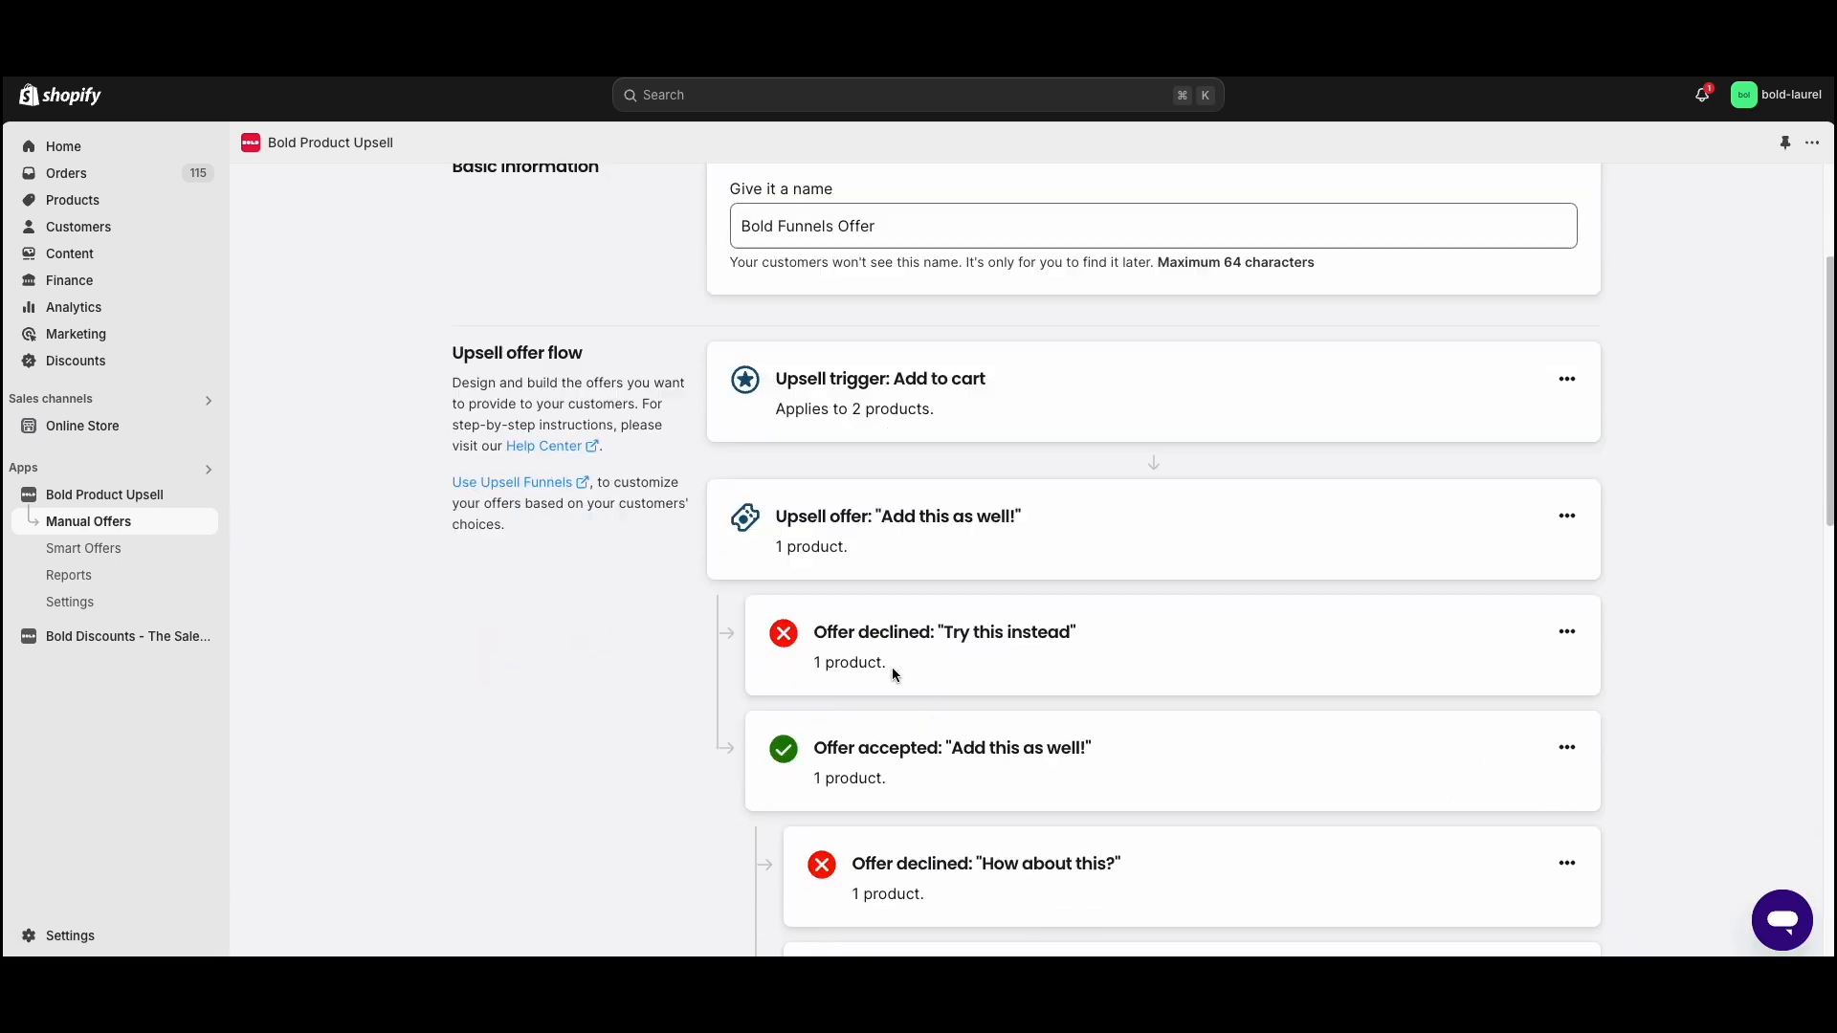
left_click(936, 655)
left_click(933, 664)
type("Enjoy!")
left_click(918, 774)
type("A")
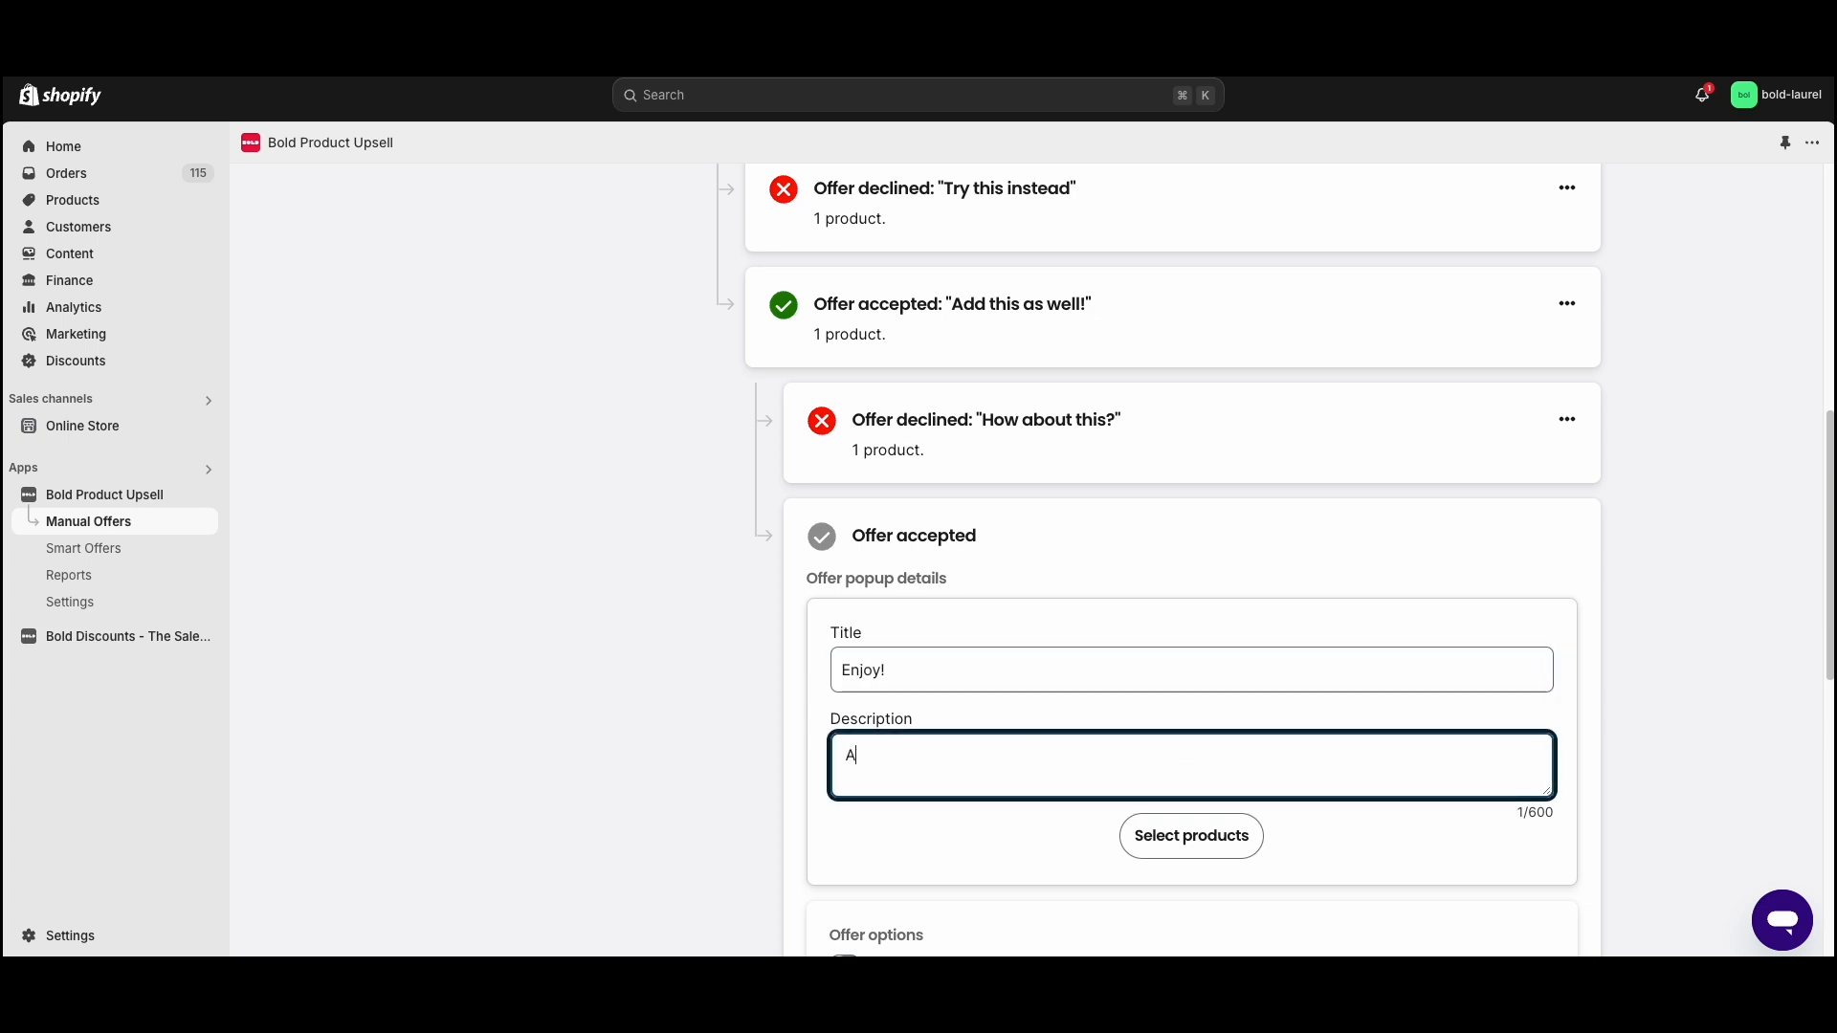
type("dd this!")
- Select **NEW** Bold Catalyst 2lb as the product for the "Enjoy!" offer and save the selection
left_click(1156, 838)
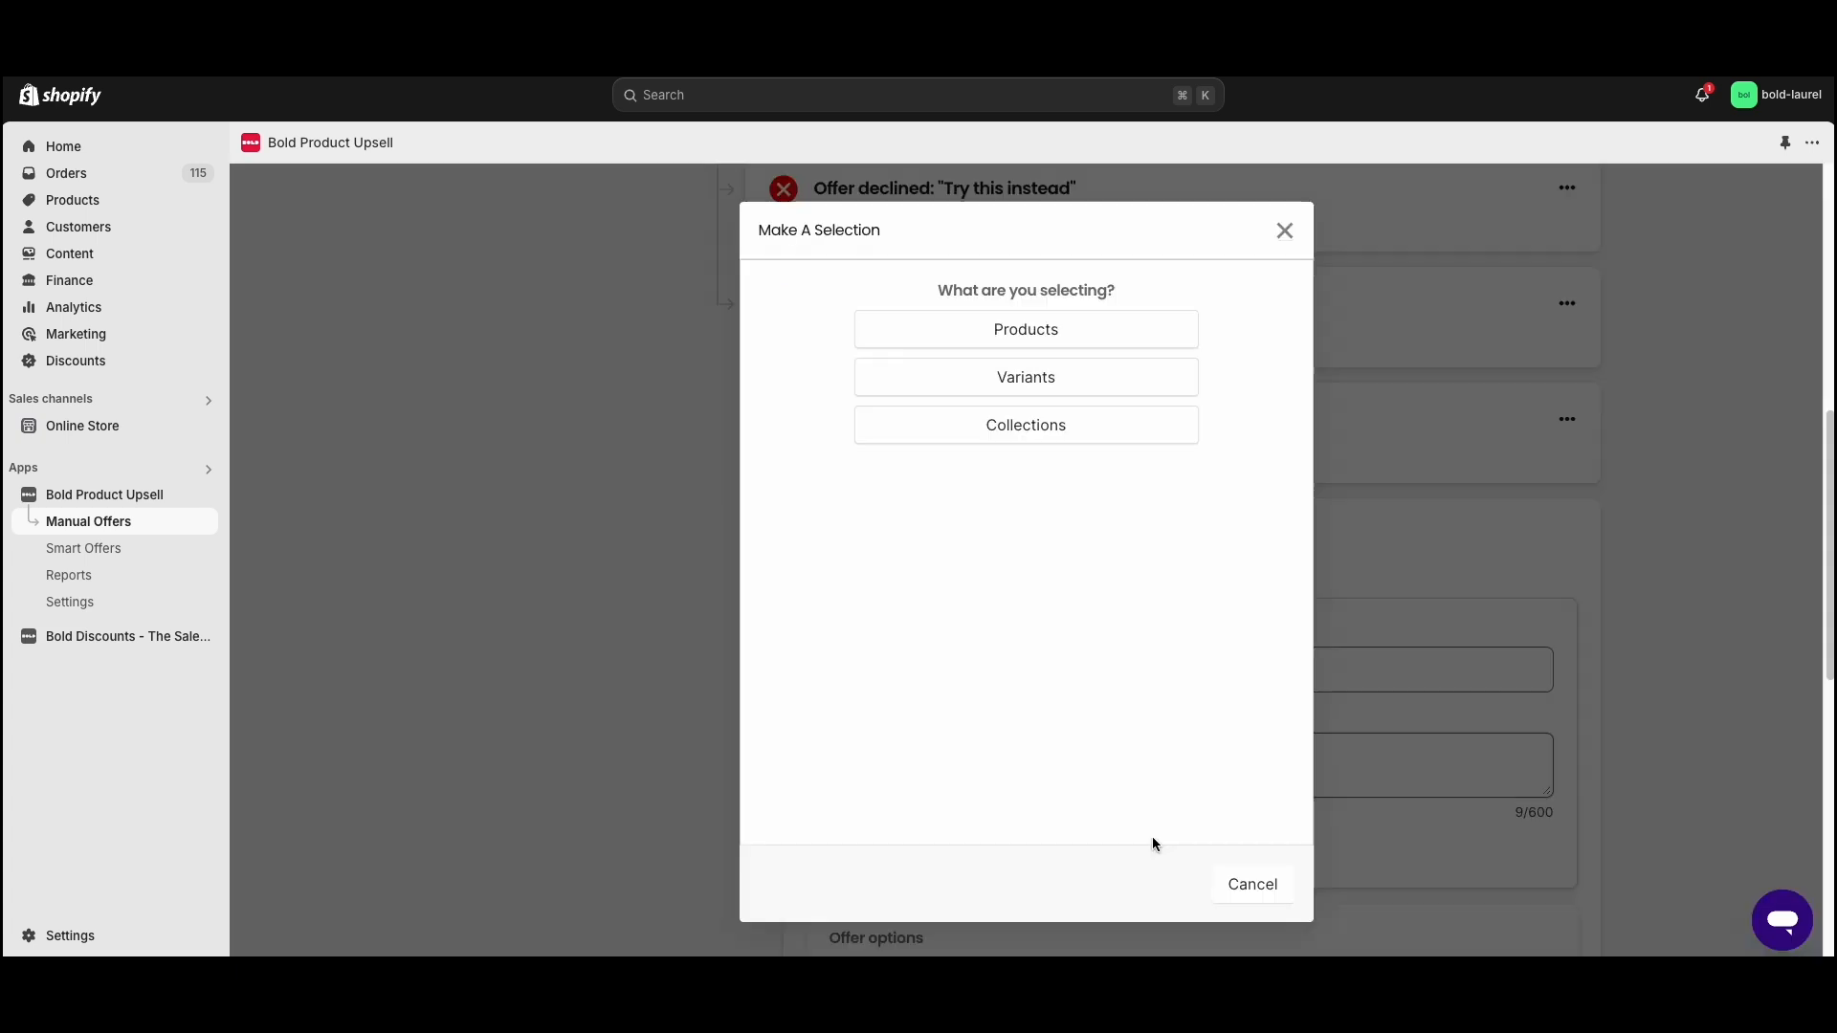
left_click(1073, 332)
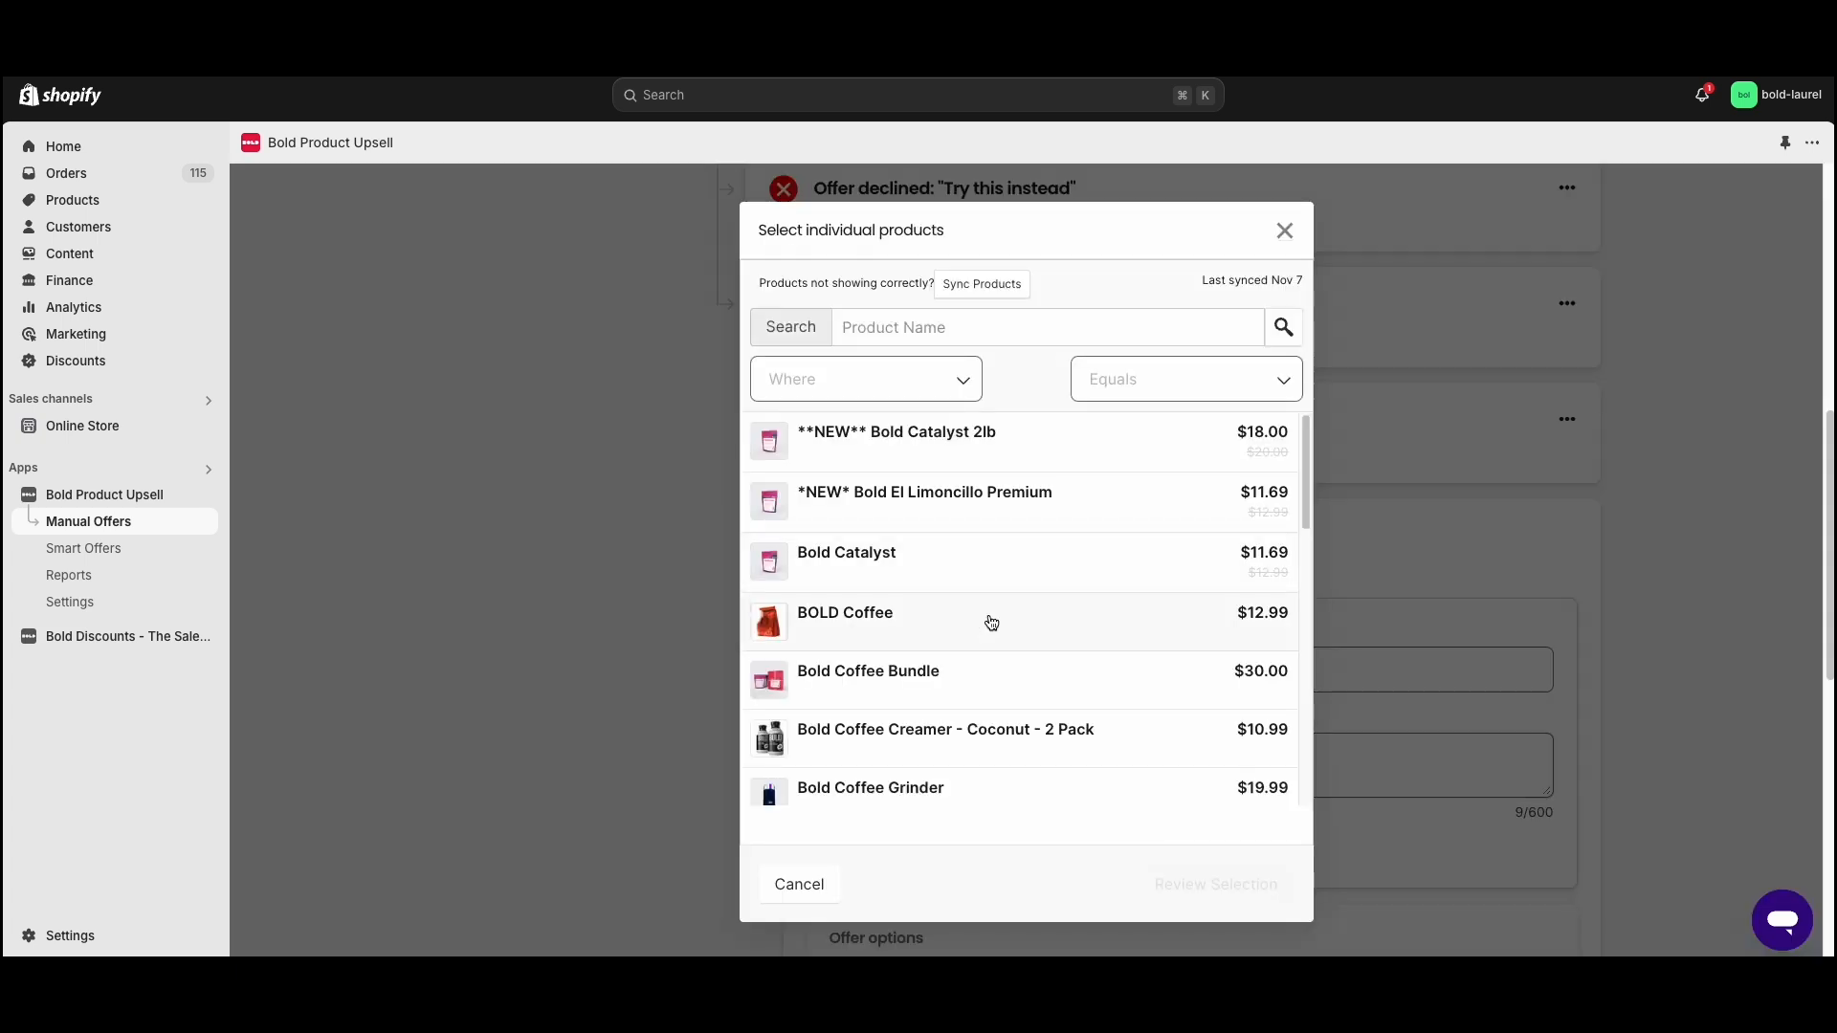
left_click(964, 436)
left_click(1189, 888)
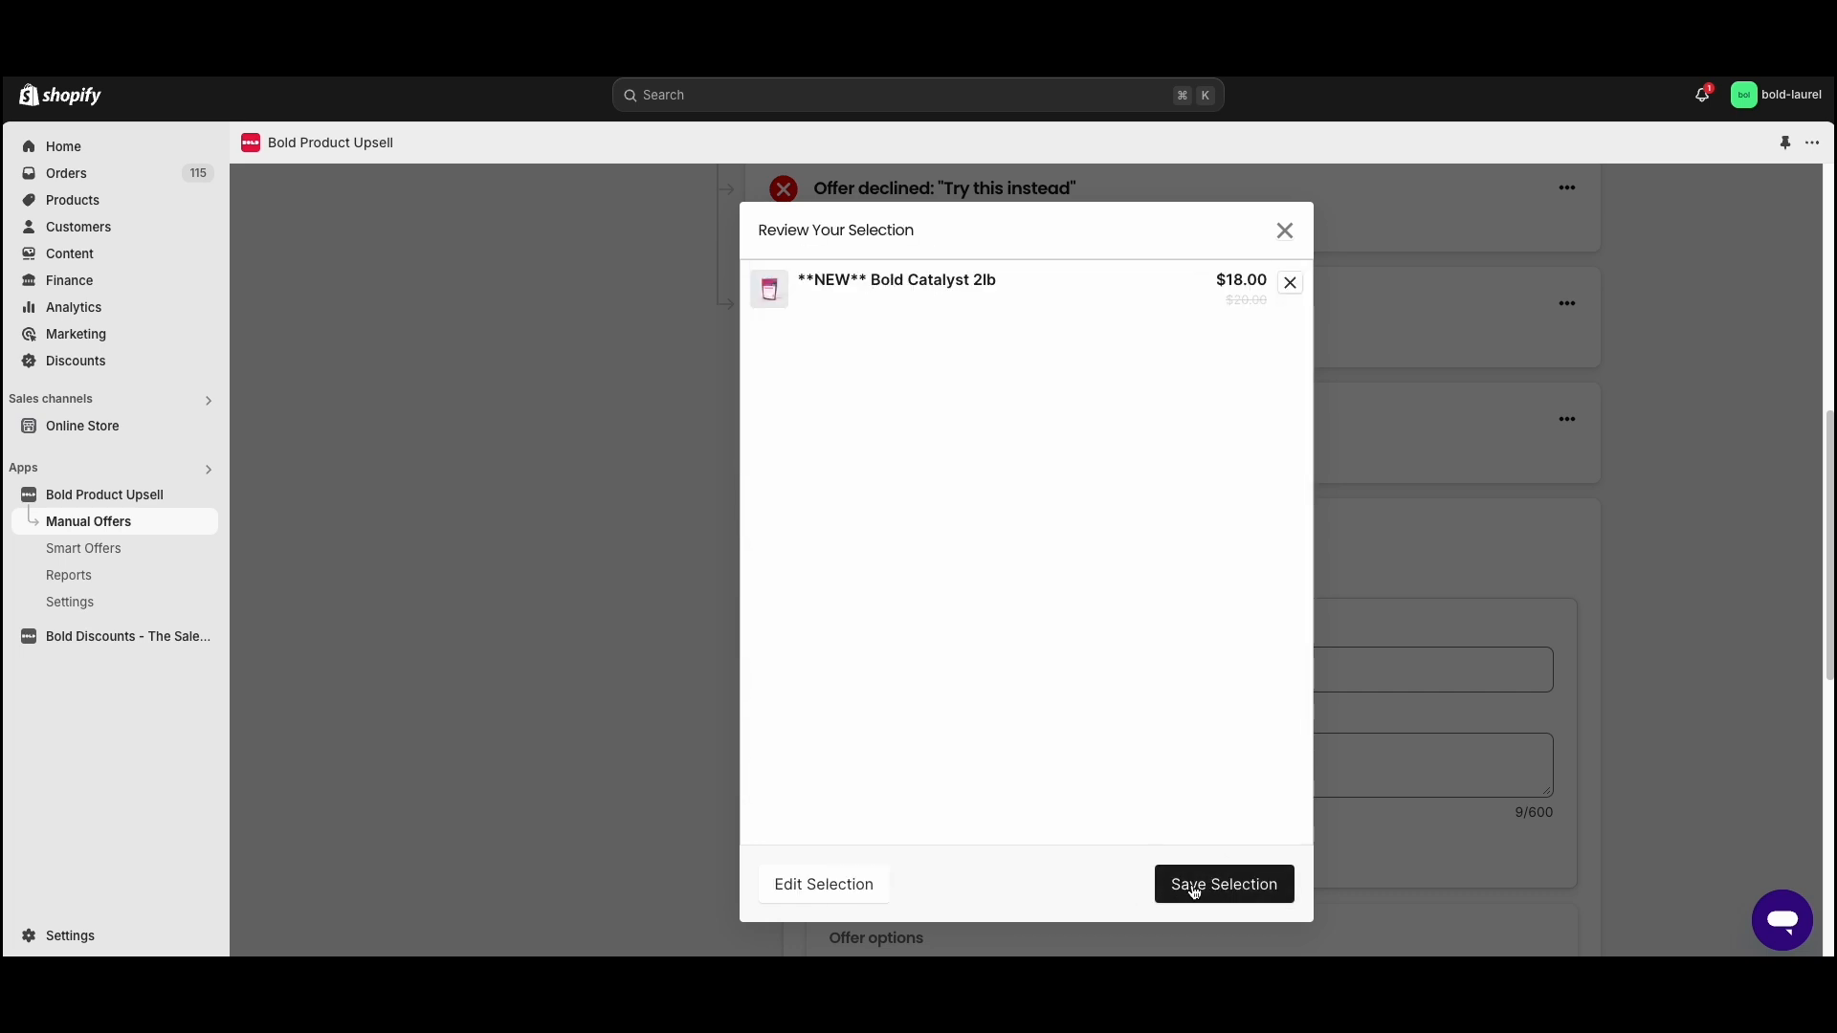
left_click(1189, 881)
- Save the funnel offer, leaving the conditions and additional options unset
scroll(955, 691, "down", 1)
scroll(956, 693, "down", 7)
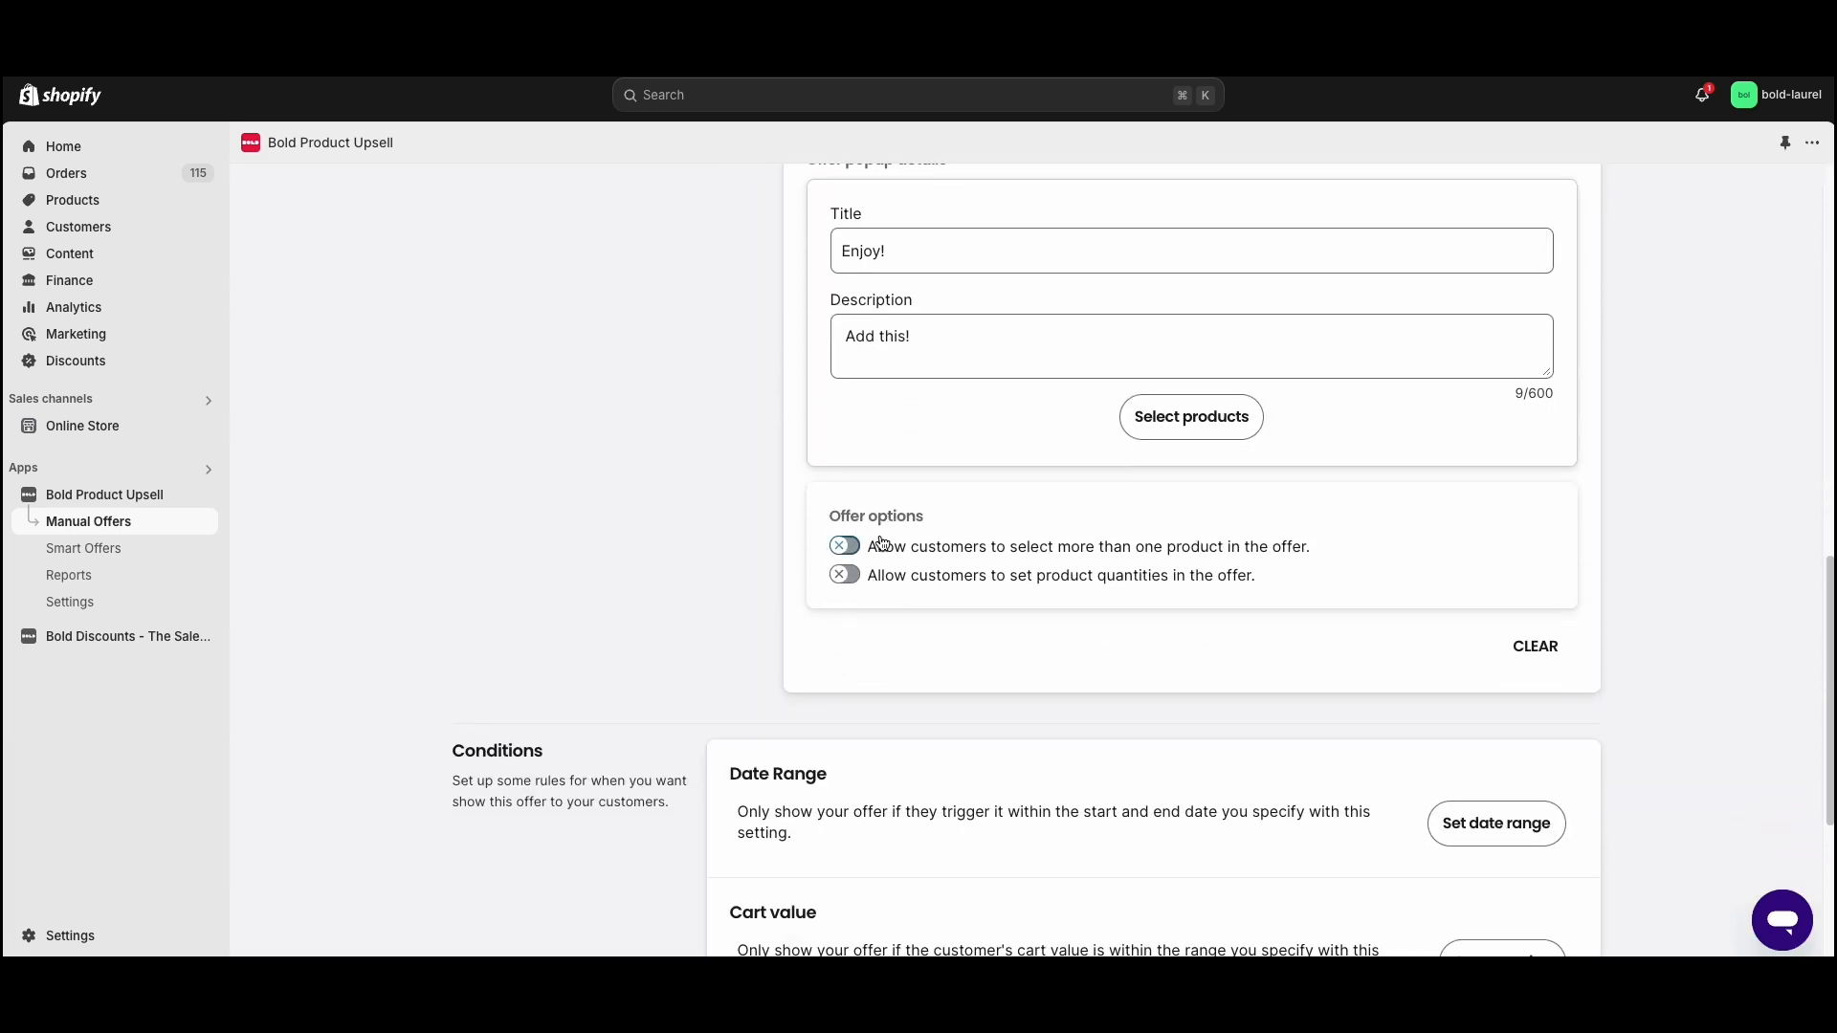
scroll(1067, 600, "down", 1)
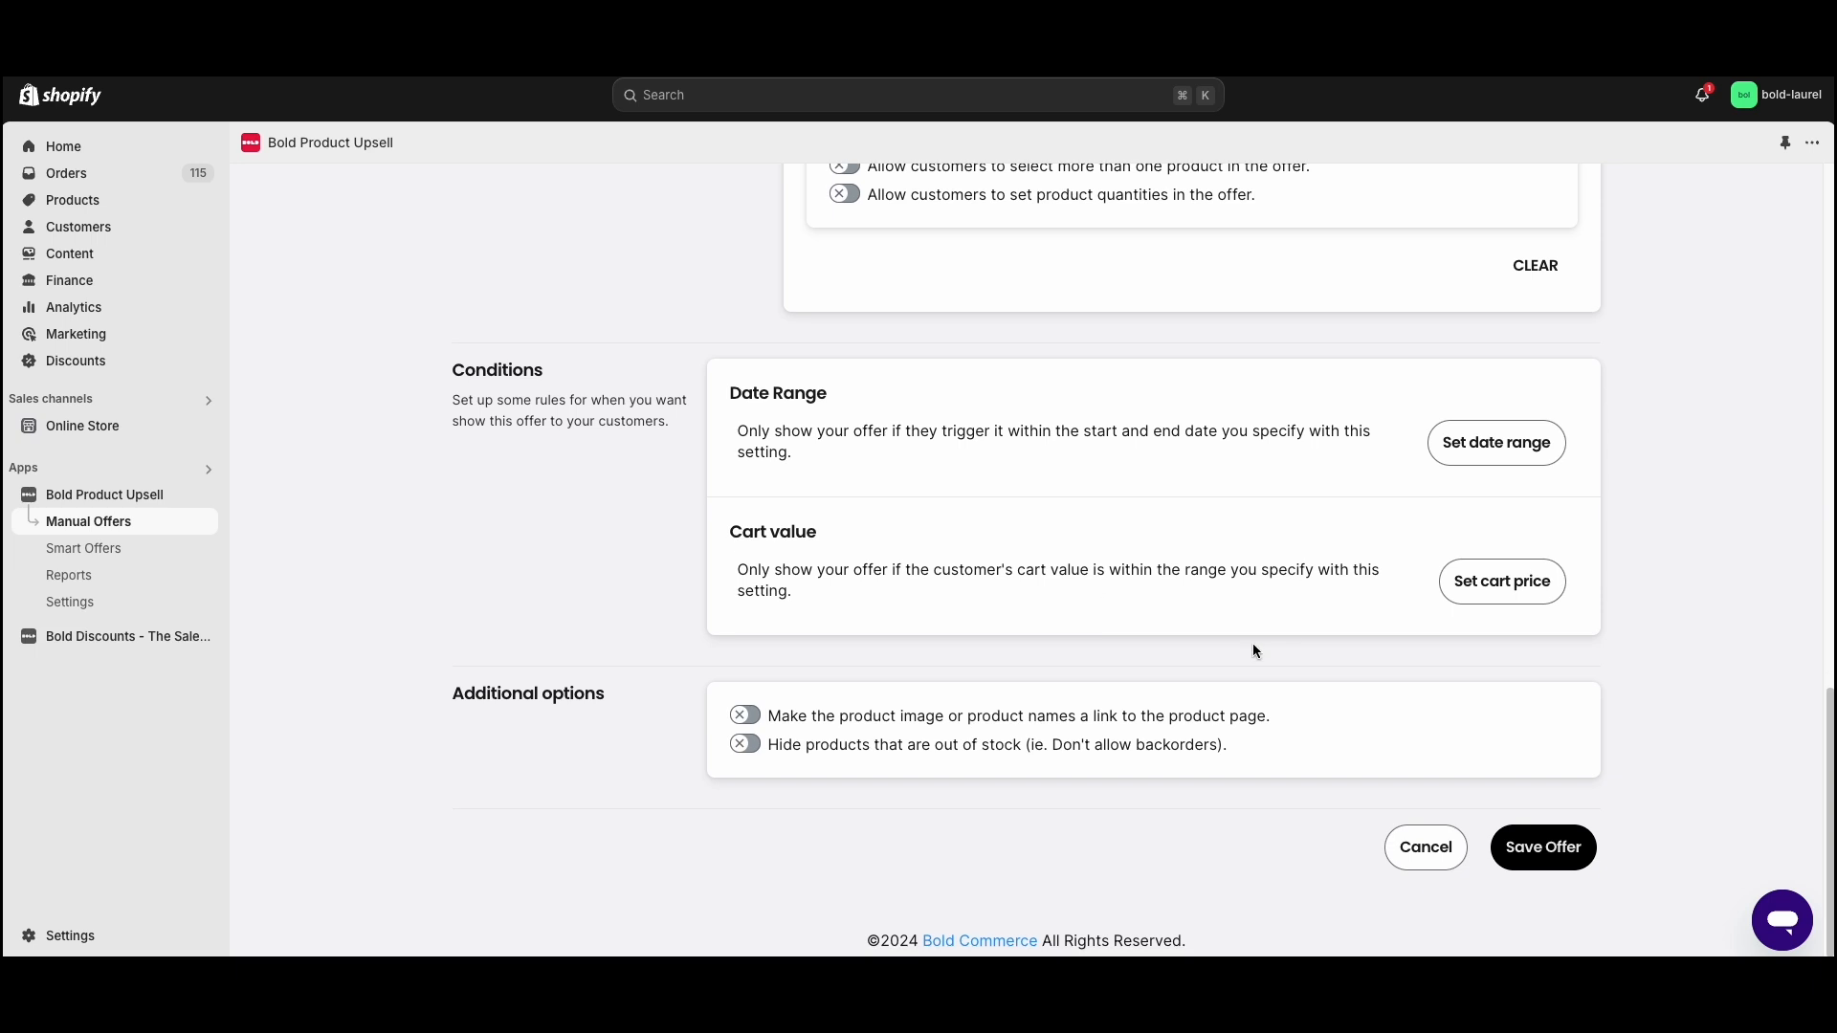
left_click(1547, 849)
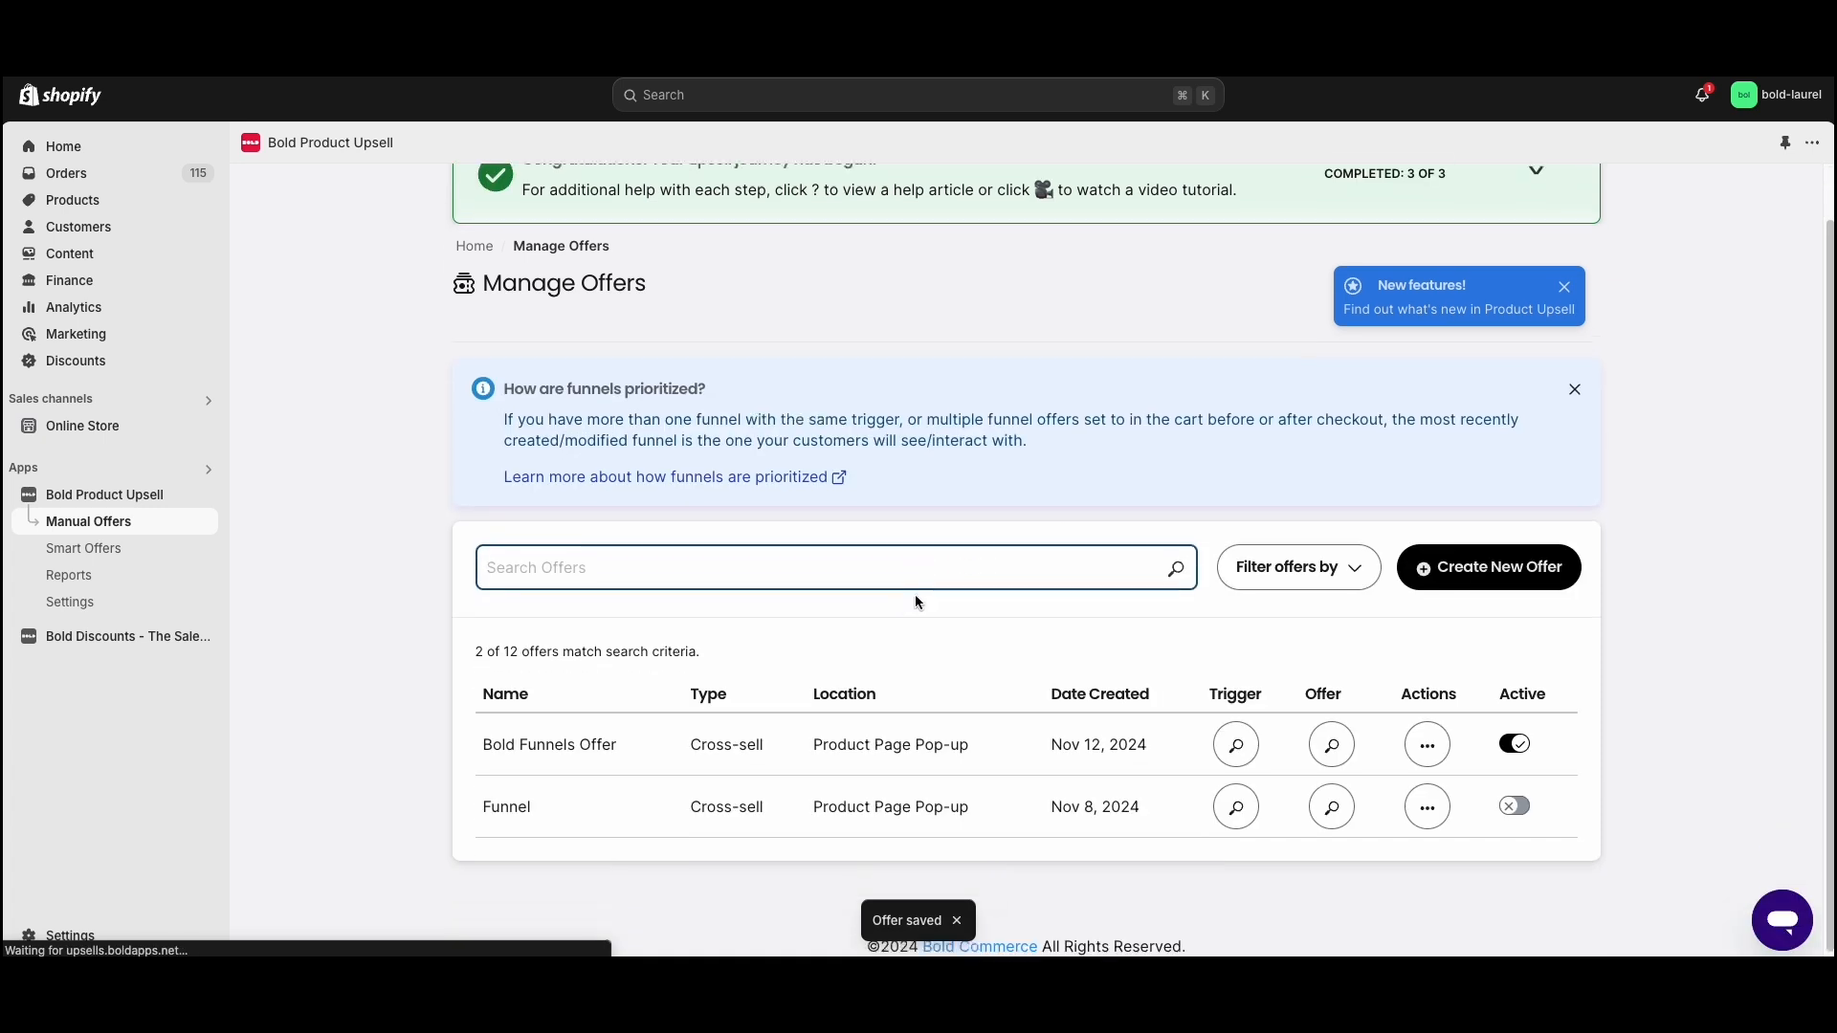
- Open the Bold Coffee Maker store page from the Bold Funnels Offer's triggers and add the product to the cart
left_click(1223, 737)
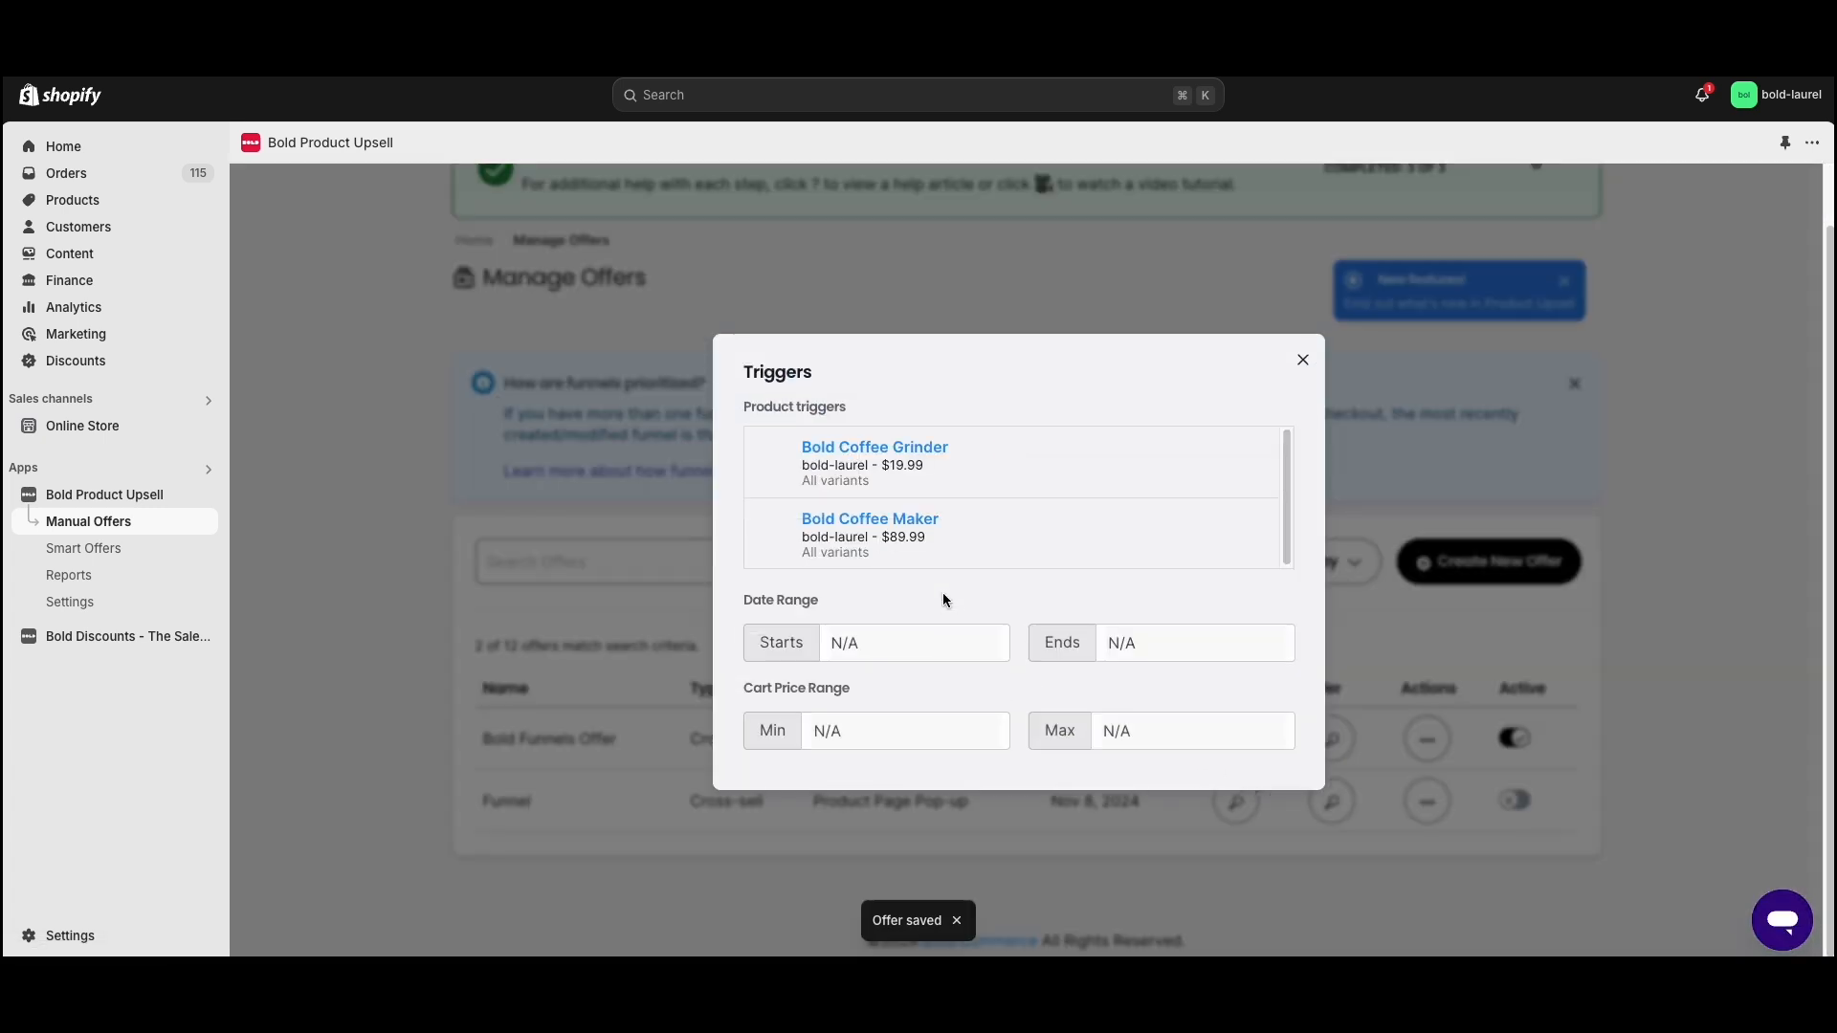
left_click(900, 528)
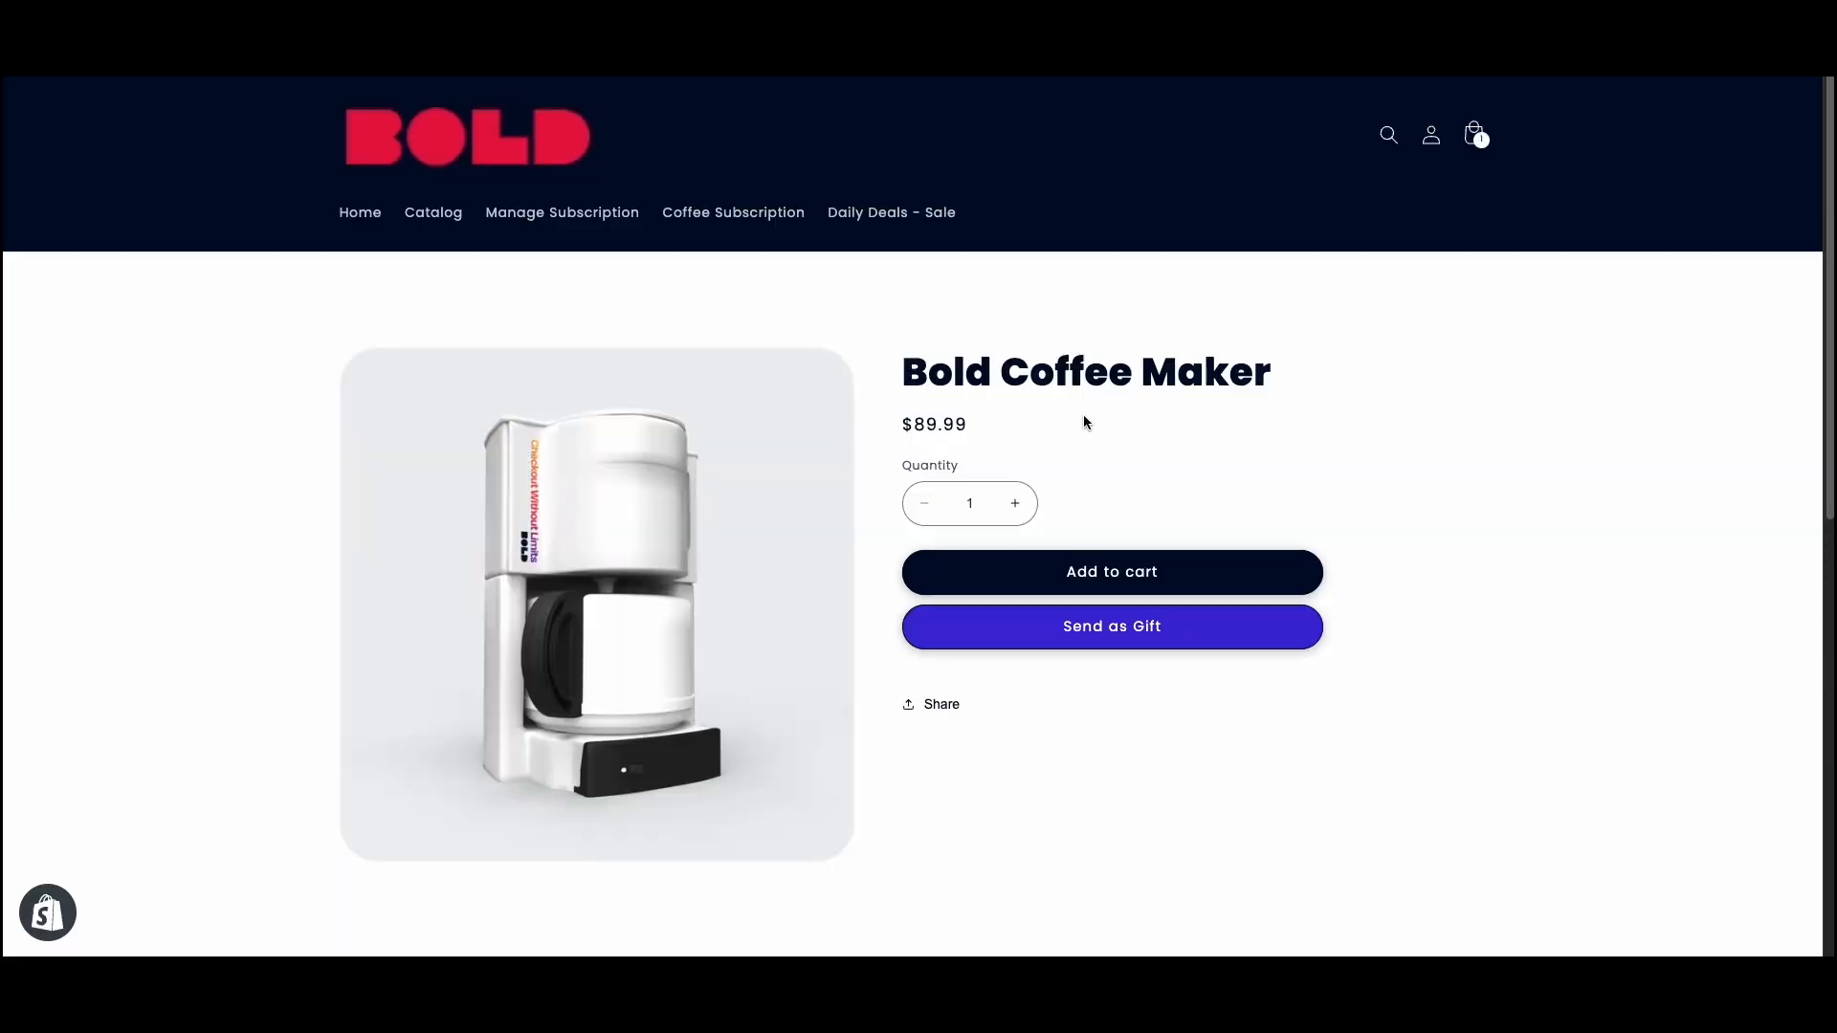
left_click(1114, 572)
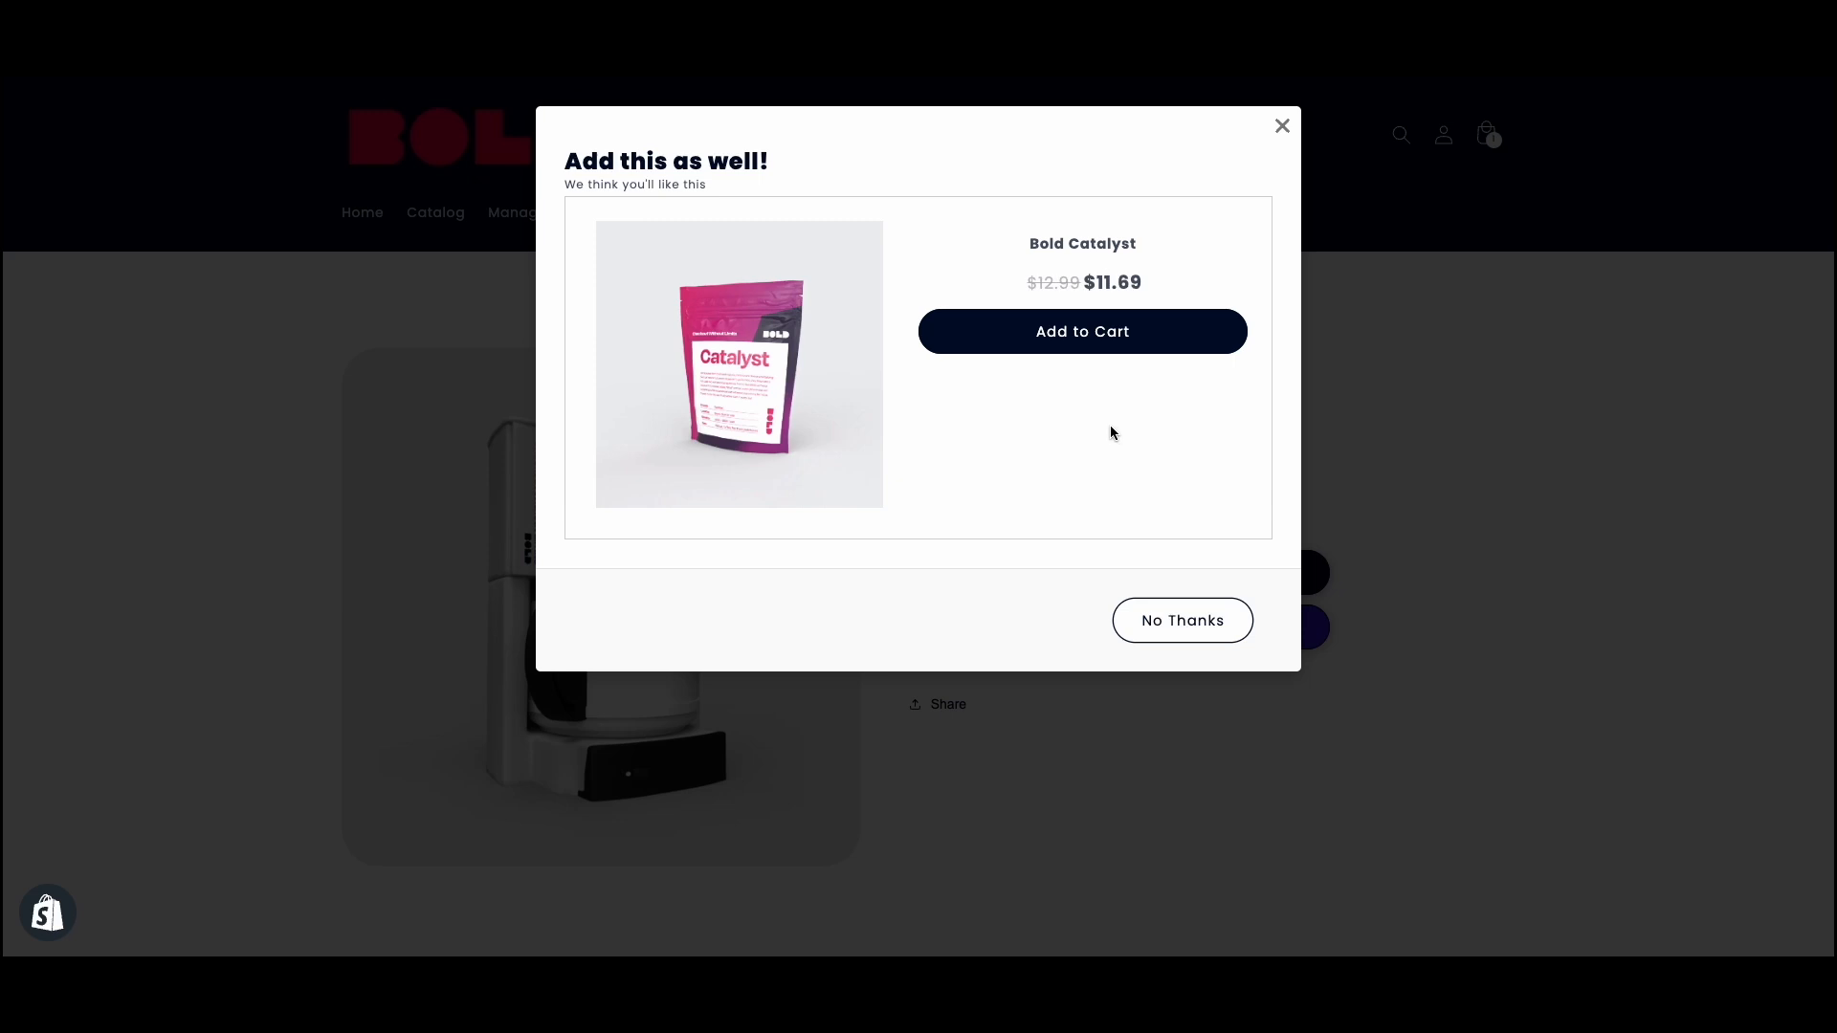
- Test the funnel by accepting Bold Catalyst, declining Bold El Limoncillo Premium and accepting Bold Coffee Syrup - Hazelnut, and review the cart
left_click(1072, 344)
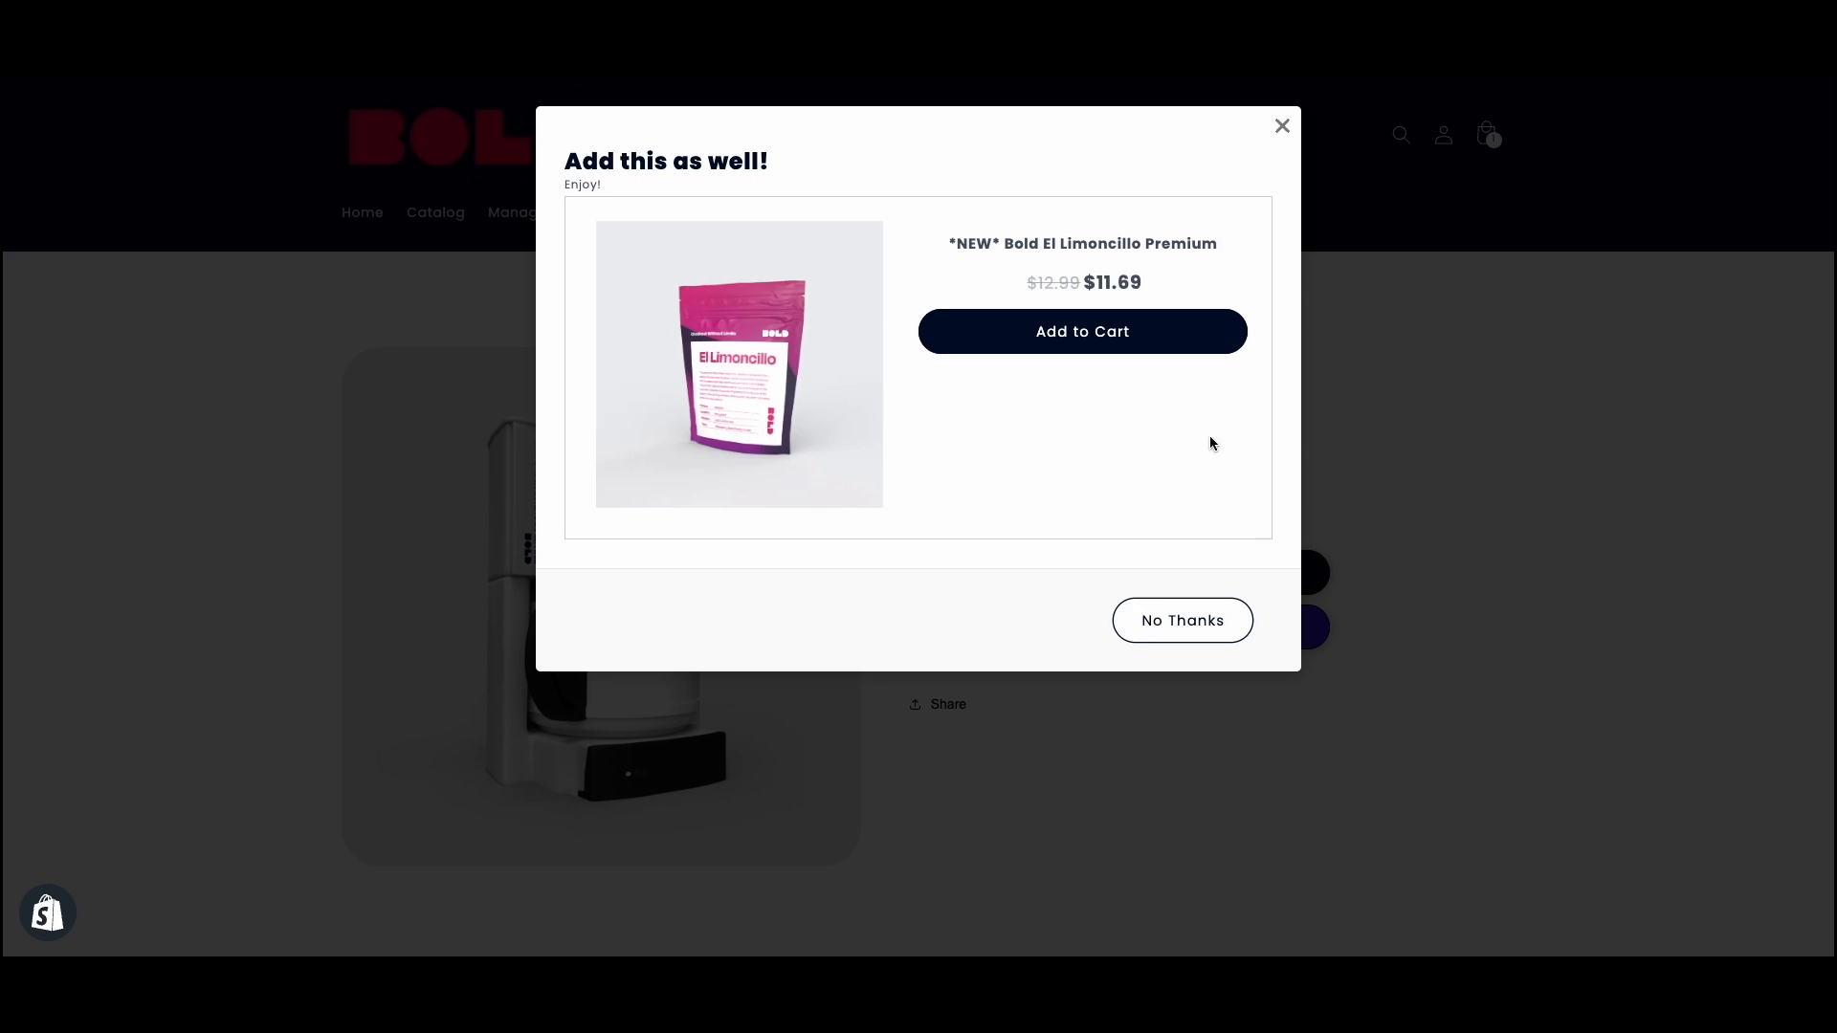
left_click(1169, 626)
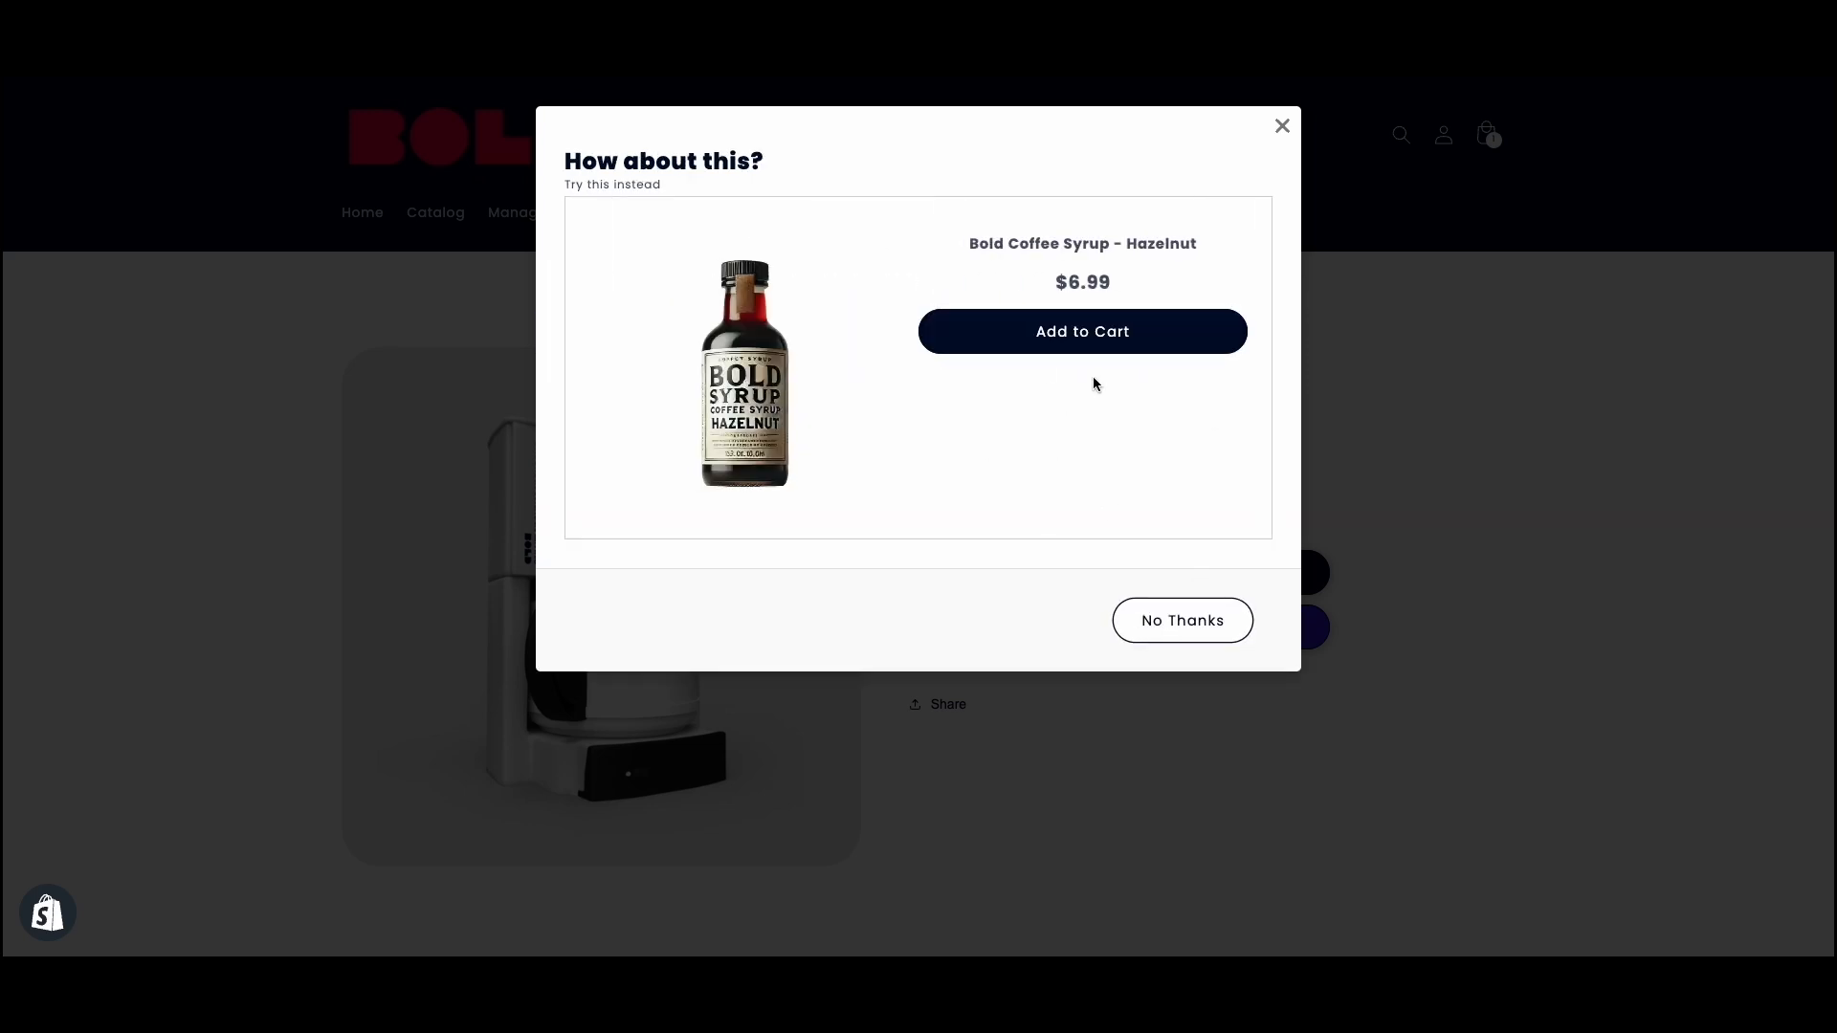
left_click(1096, 338)
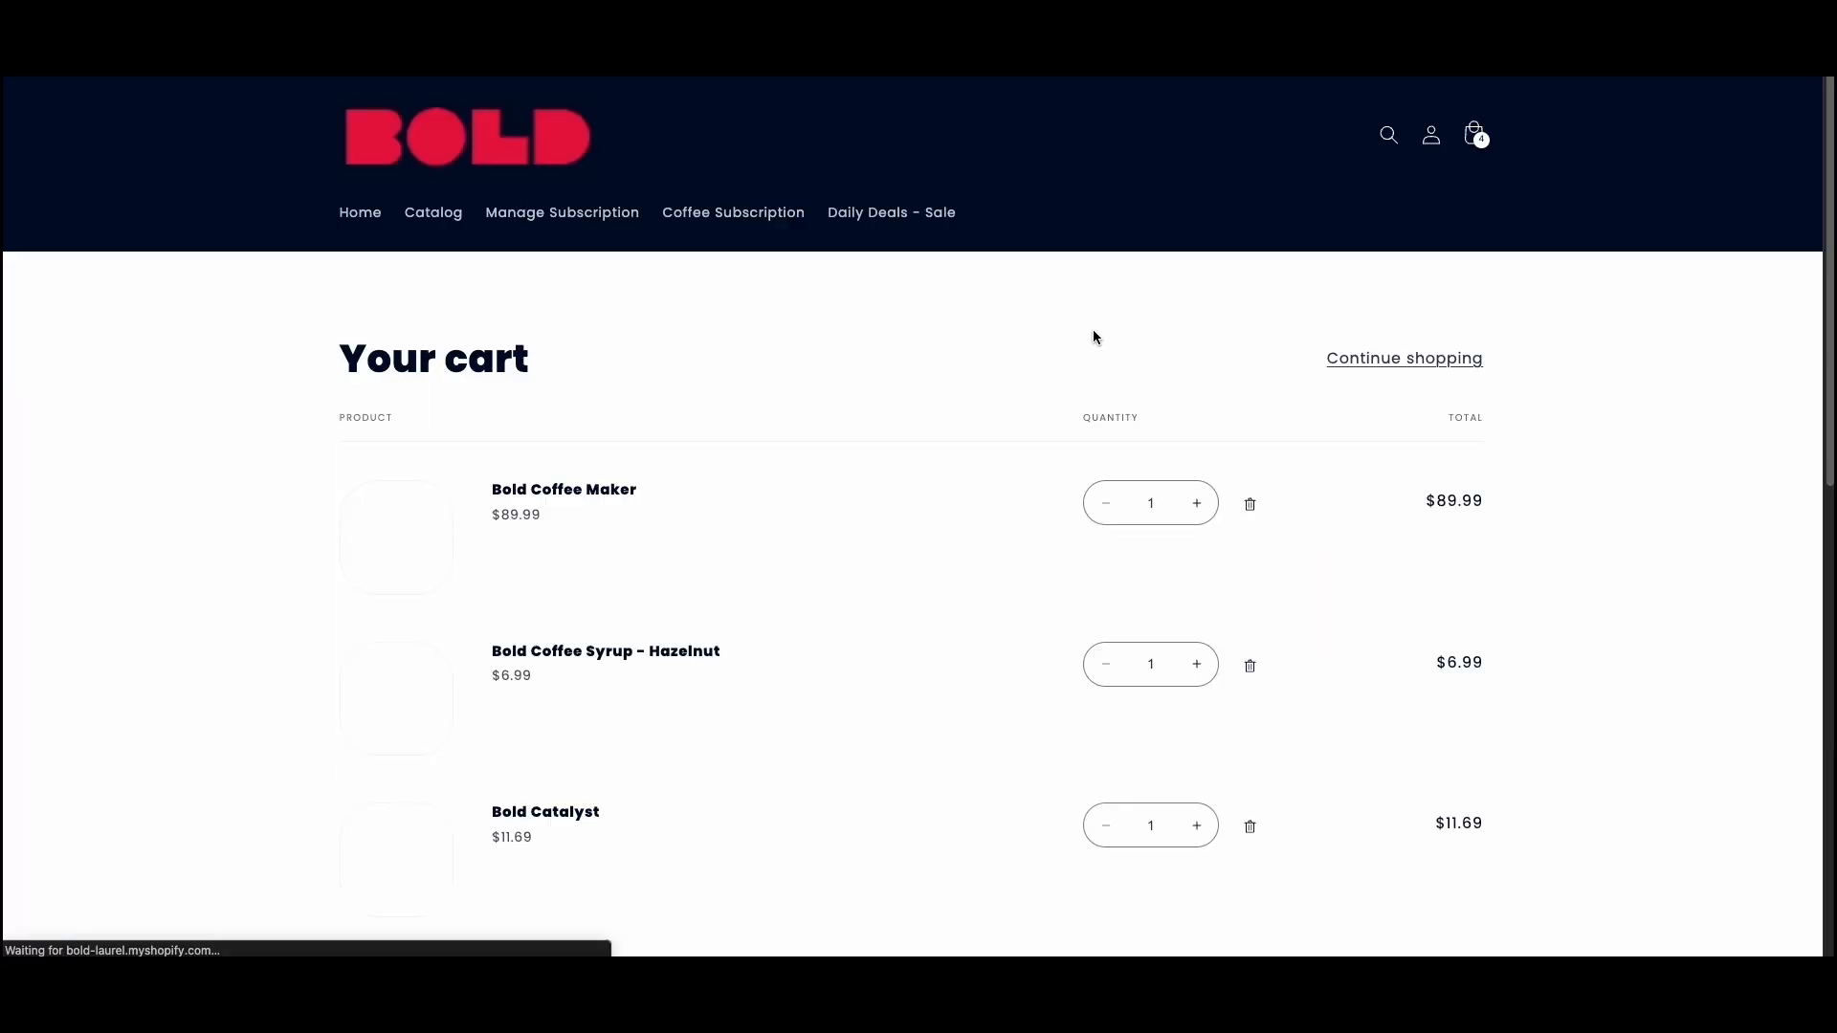
scroll(894, 430, "down", 3)
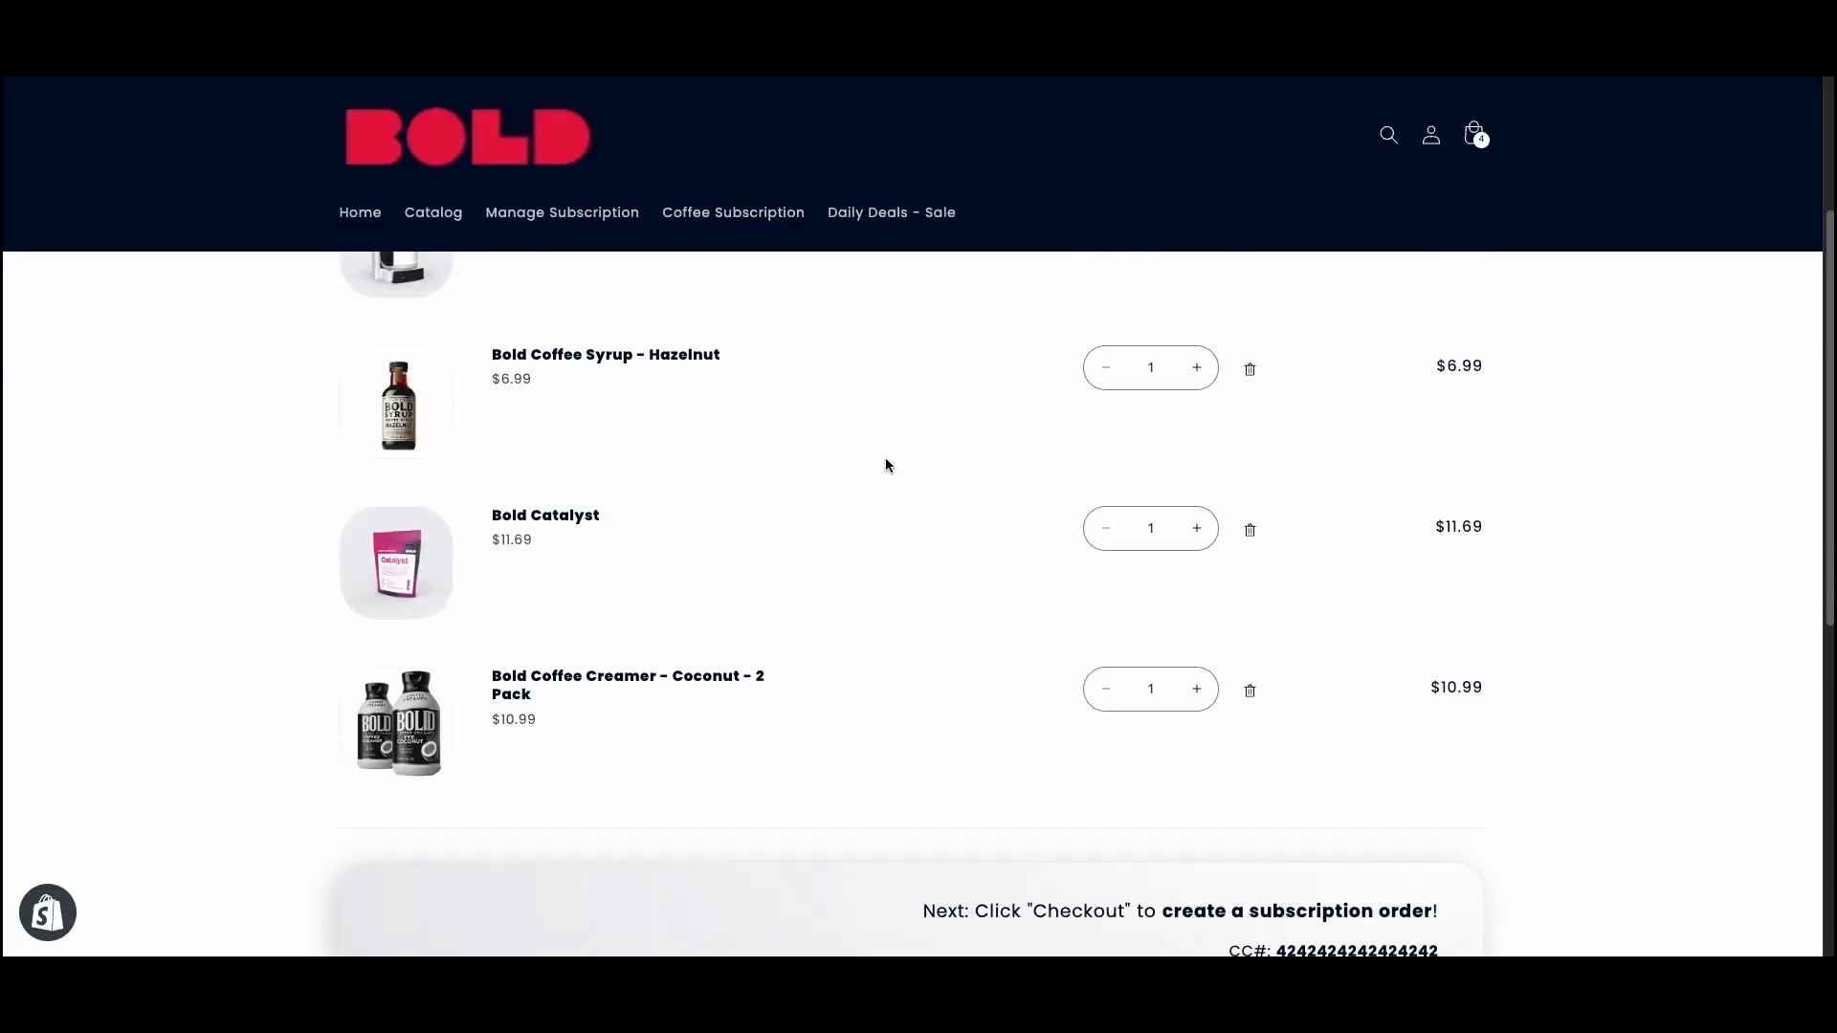
scroll(879, 453, "up", 2)
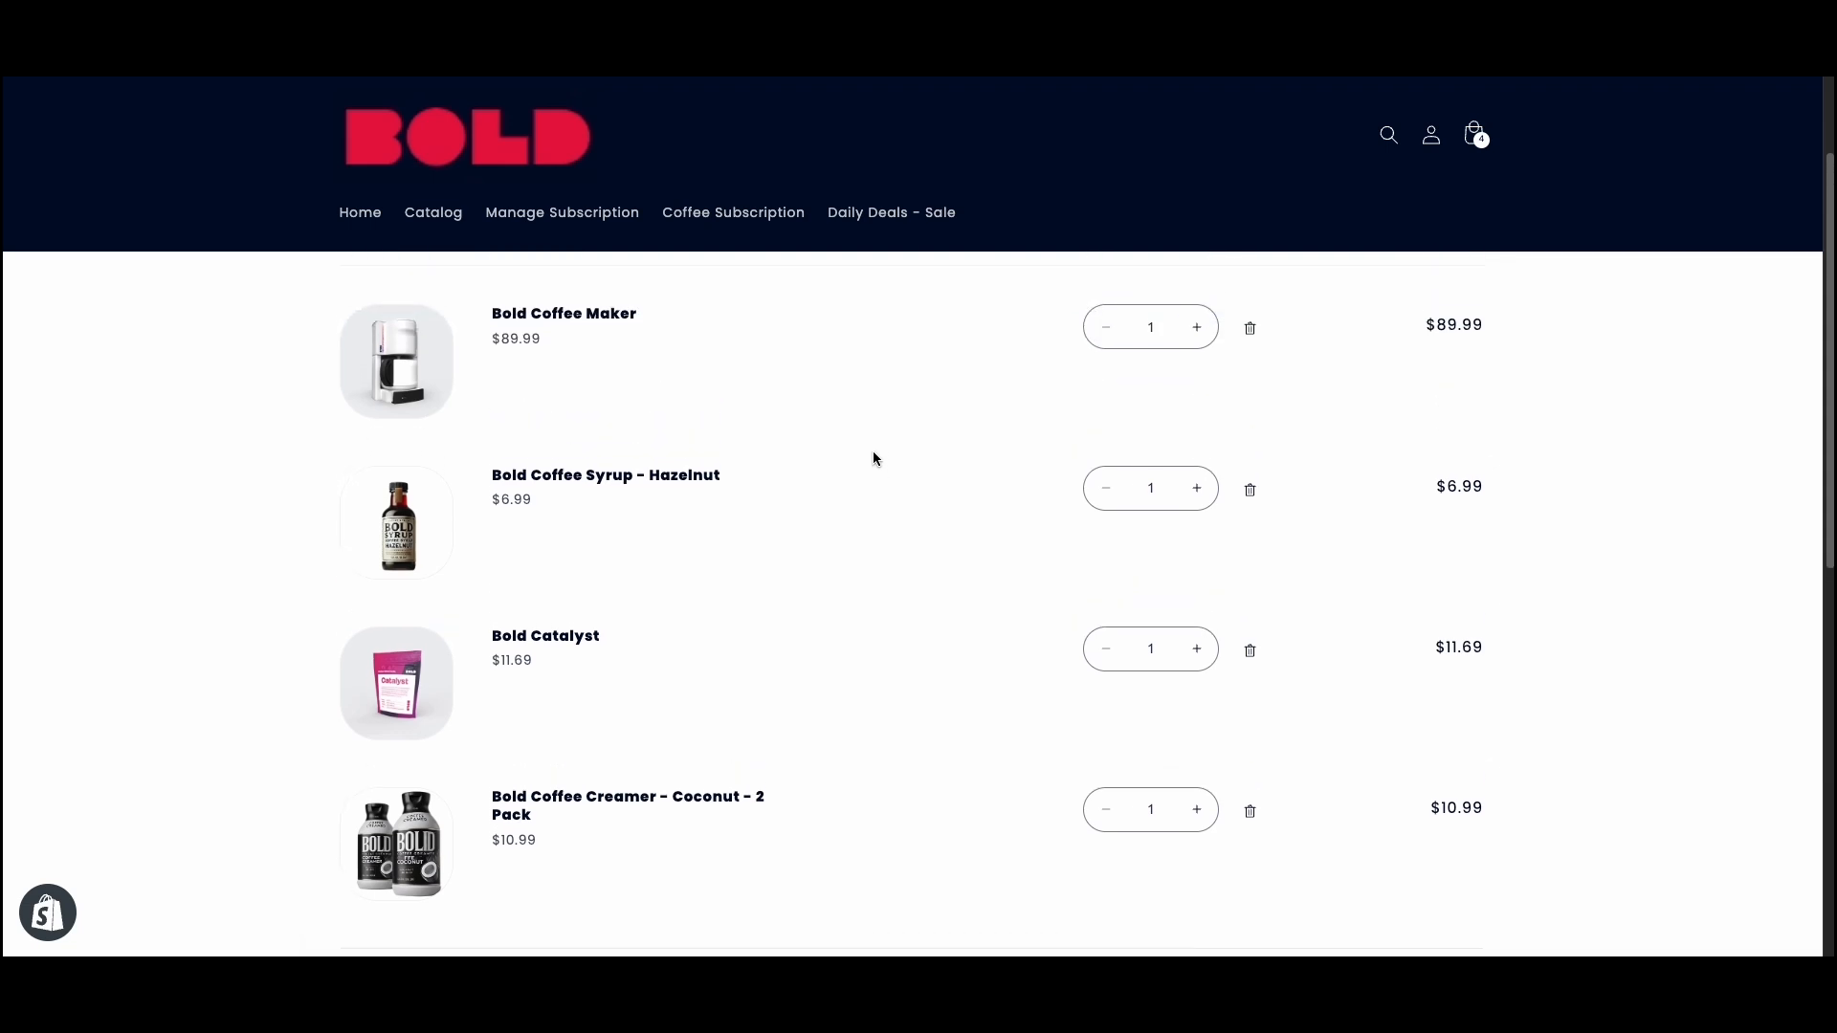